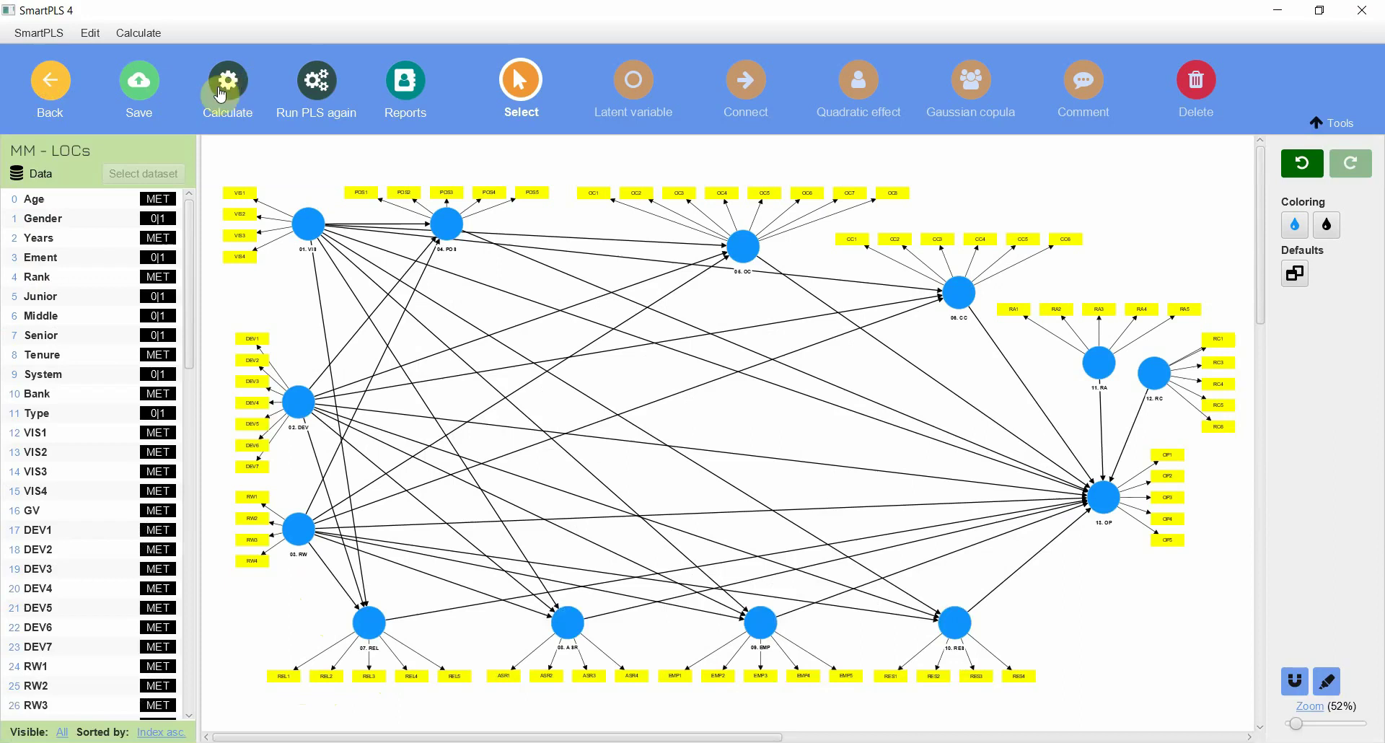
# - Run the PLS-SEM algorithm on the MM - LOCs model with path weighting and standardized results, and open its report
pyautogui.click(309, 85)
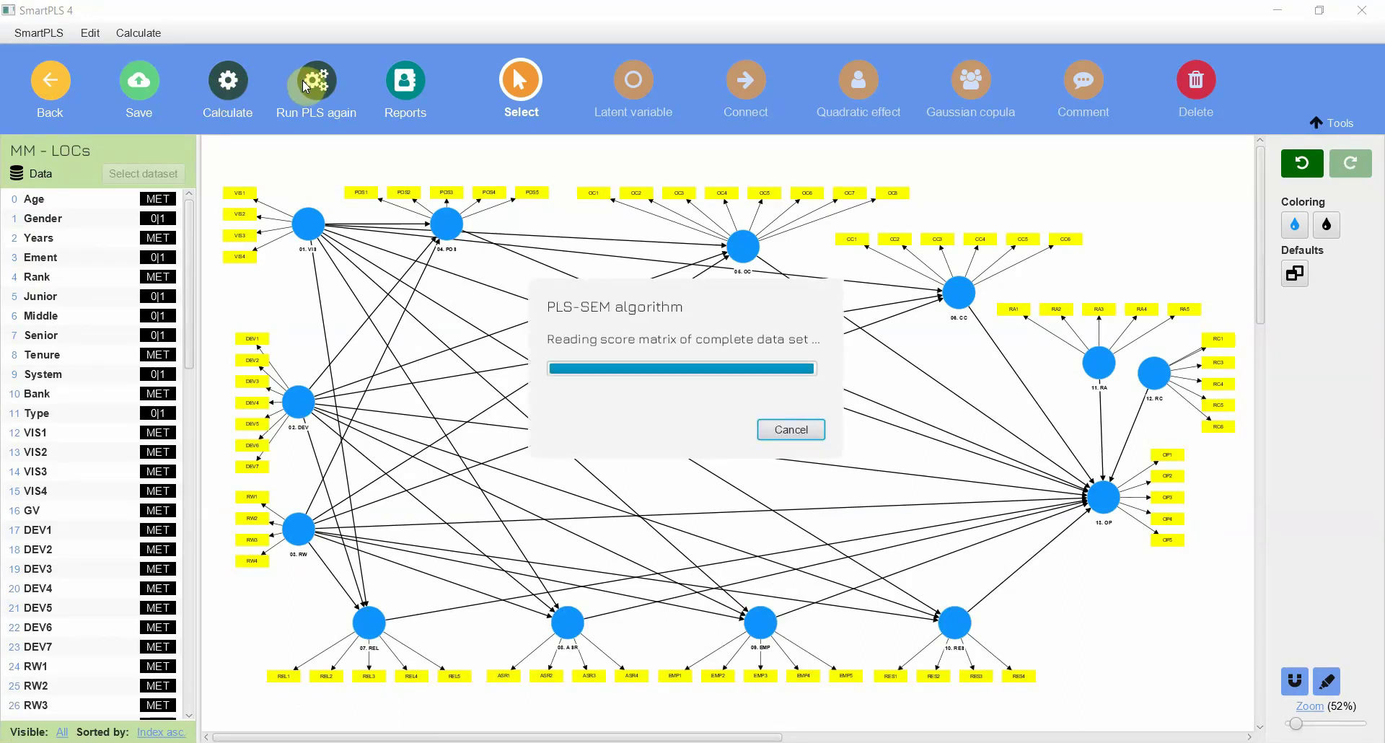
pyautogui.click(240, 93)
pyautogui.click(265, 106)
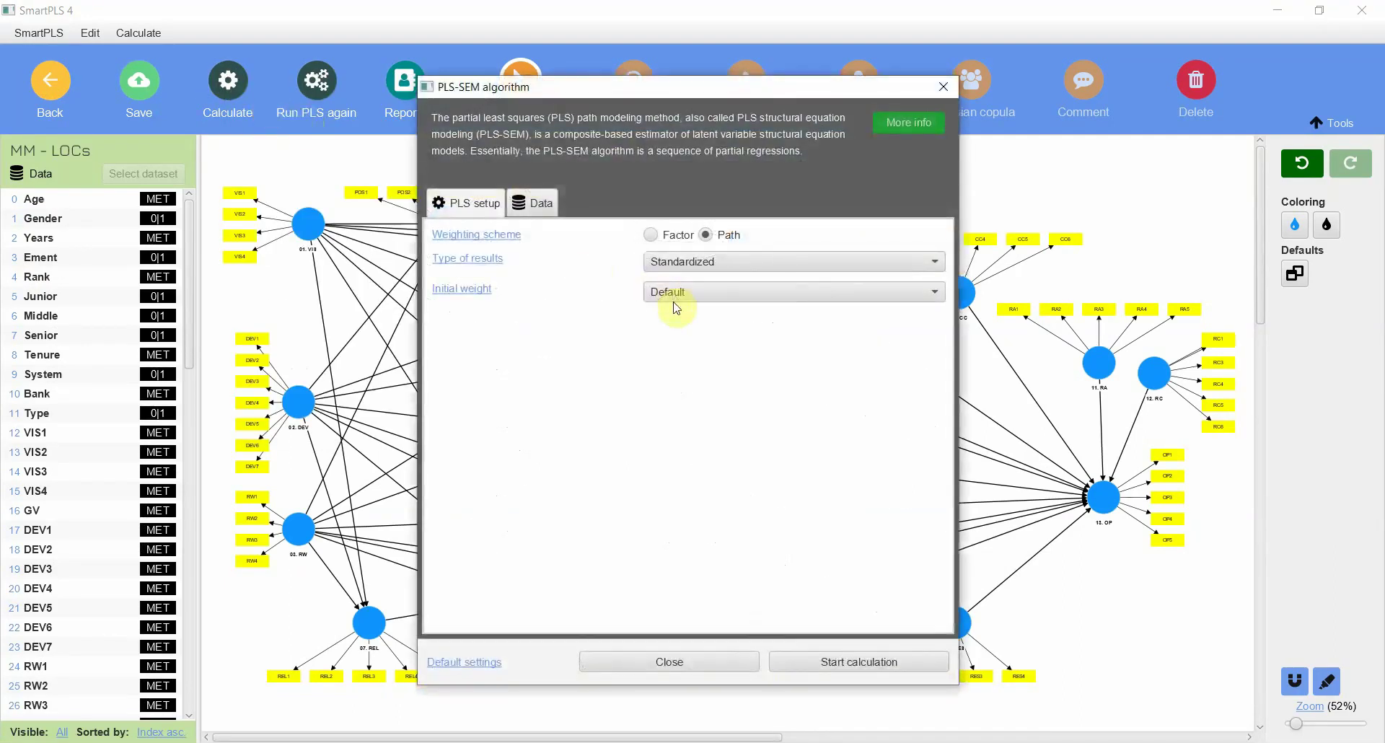
pyautogui.click(921, 657)
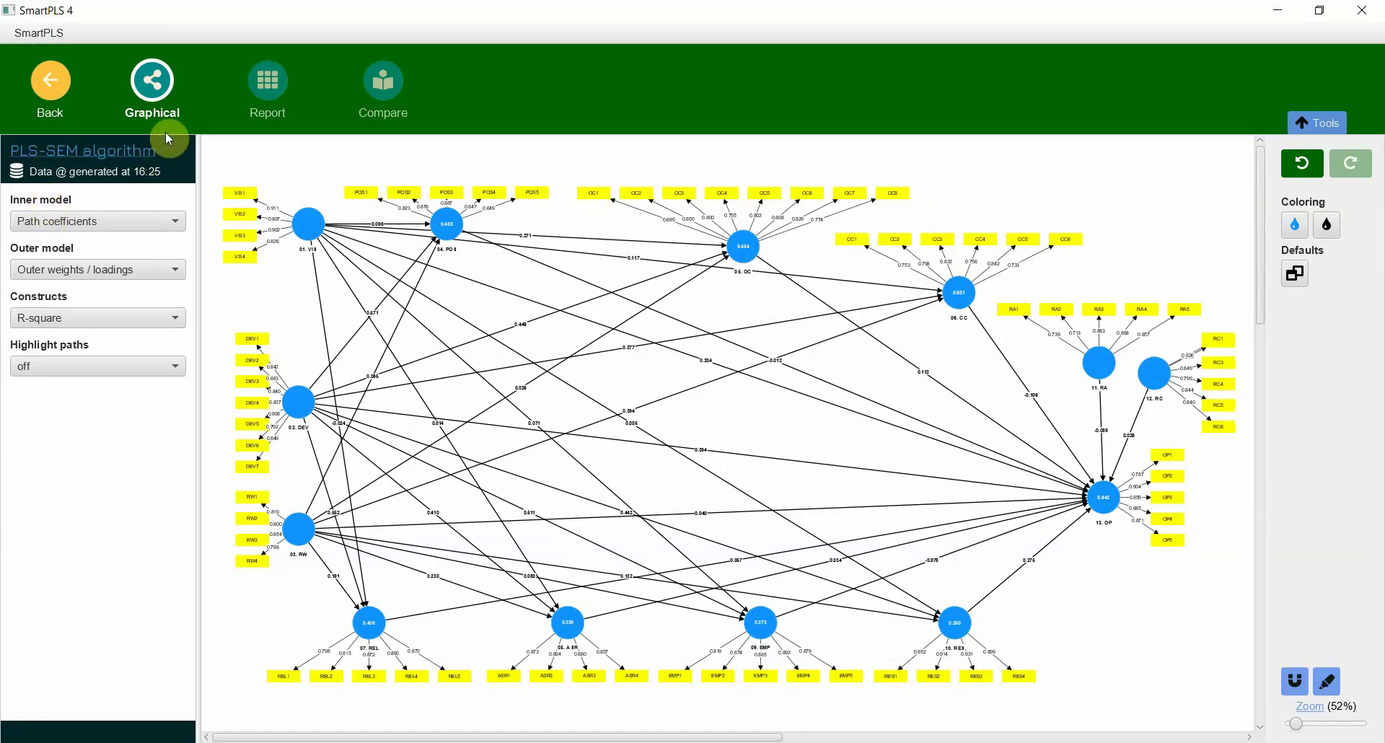
pyautogui.click(259, 83)
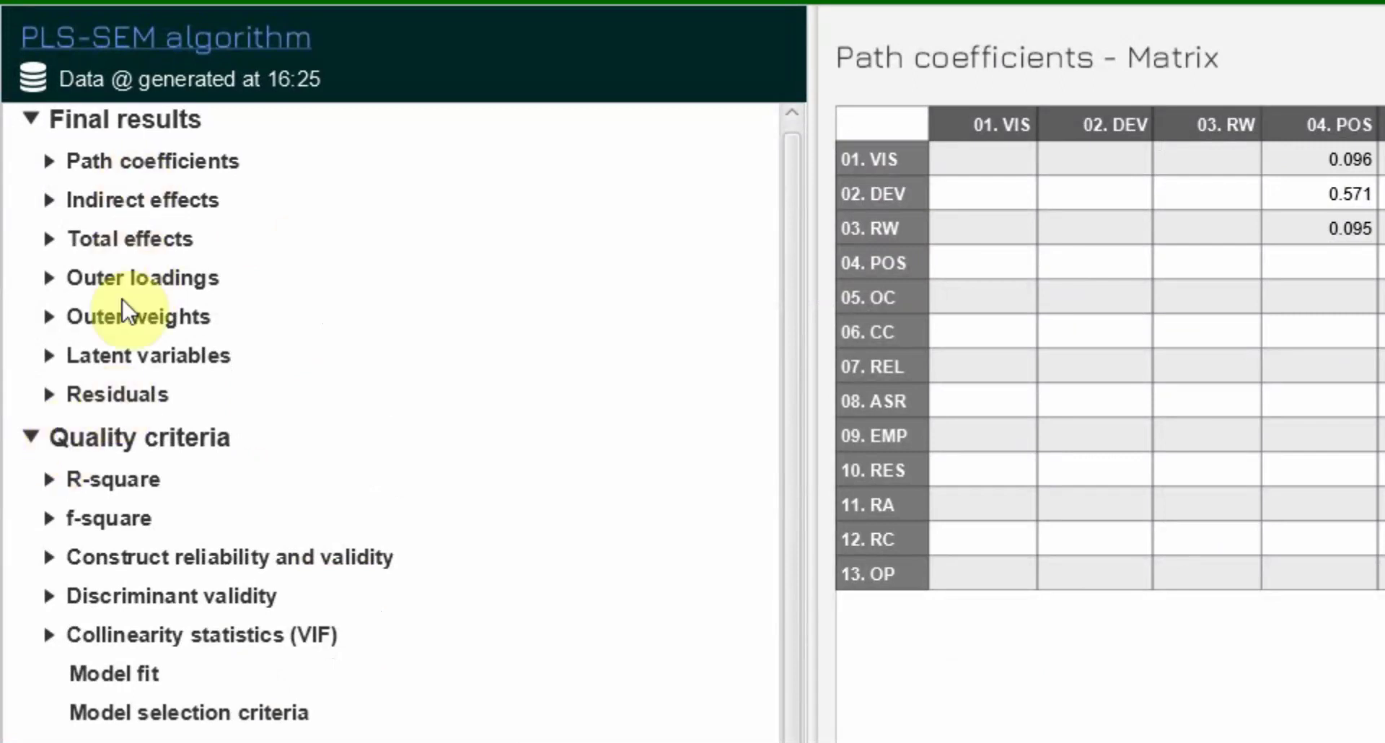
# - Display the latent variable scores in the report and export them in CSV format
pyautogui.click(121, 353)
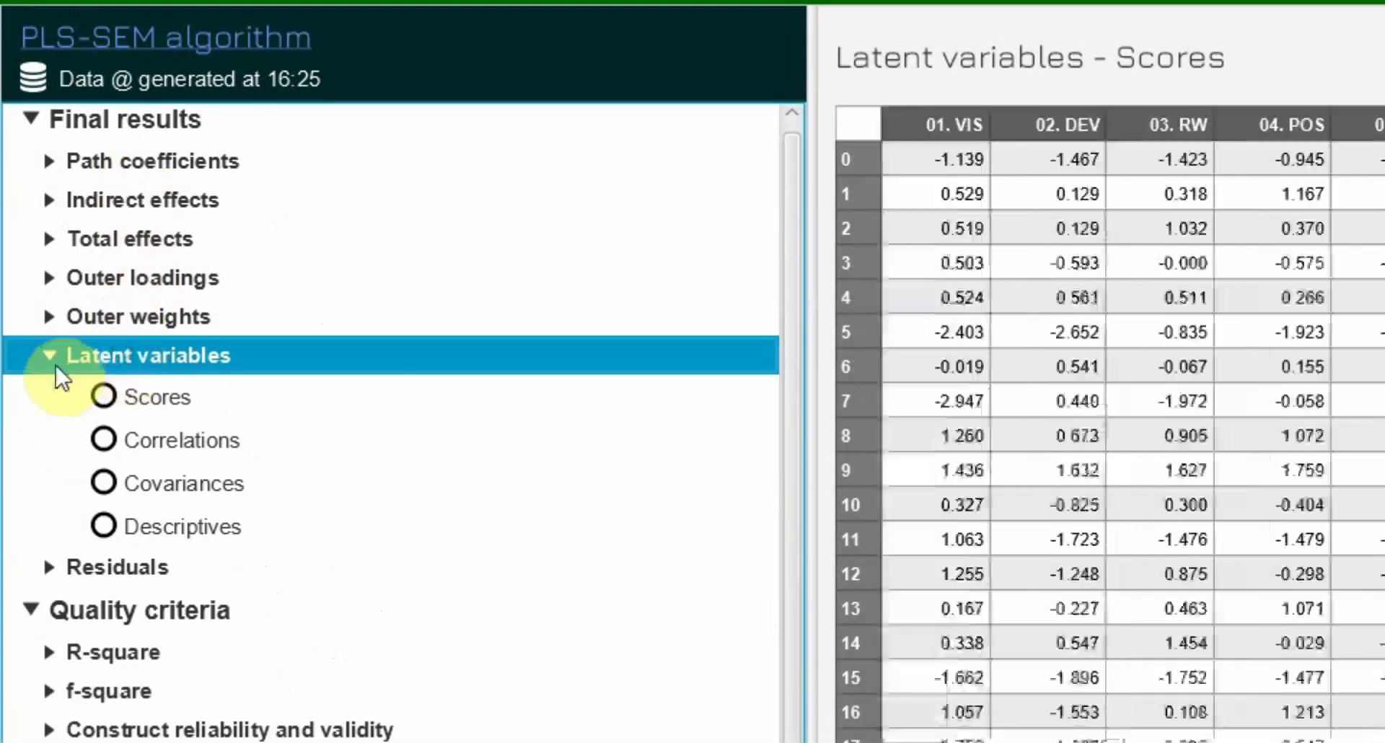
pyautogui.click(149, 387)
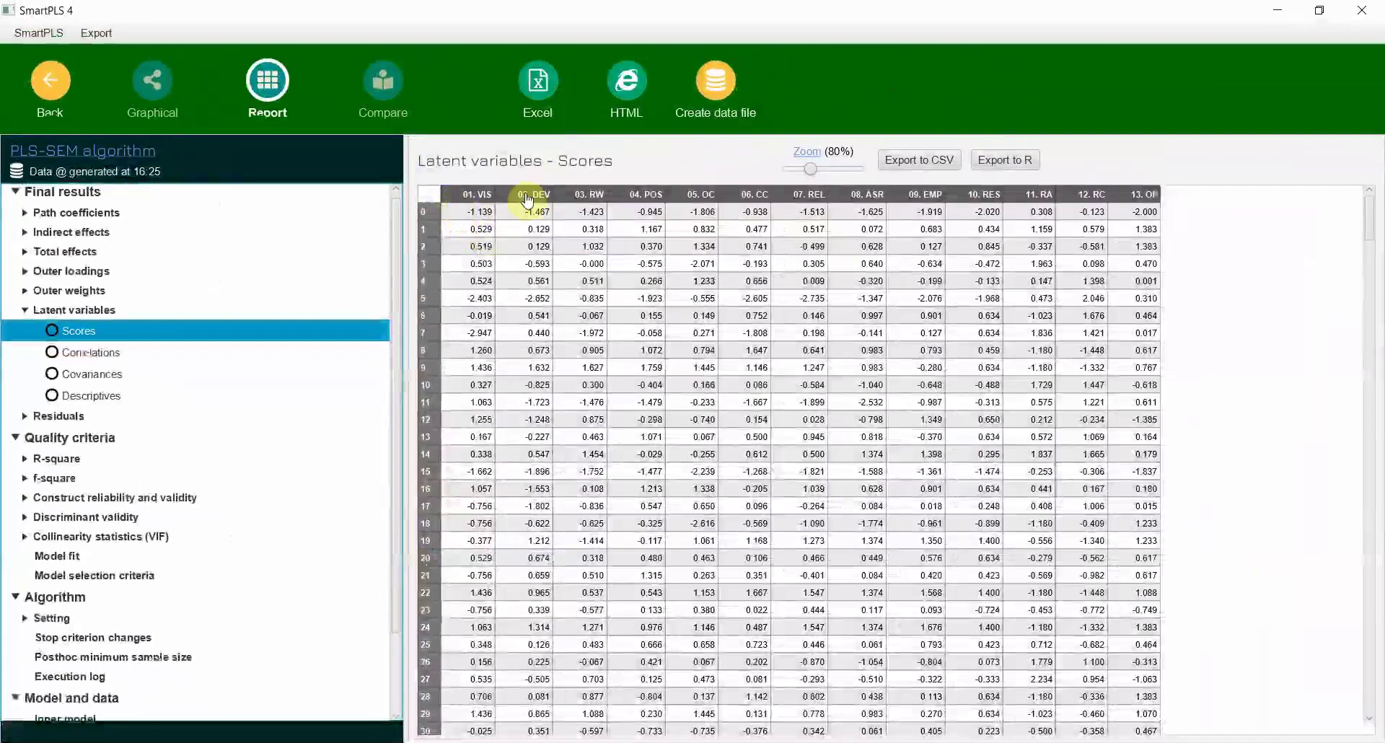
pyautogui.click(910, 158)
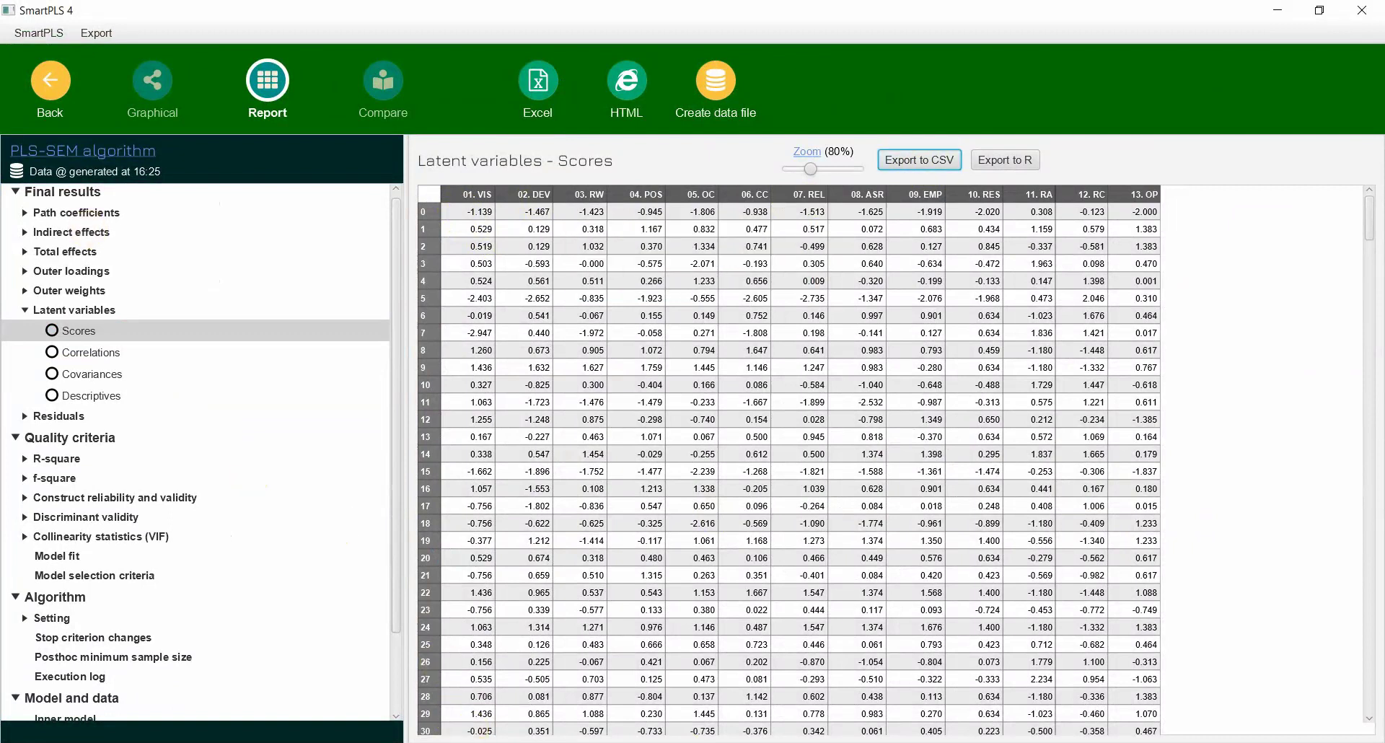
# - Open Data.csv from the SmartPLS4 Series folder in Excel and paste the exported scores starting at cell CD1
pyautogui.moveTo(474, 740)
pyautogui.click(513, 673)
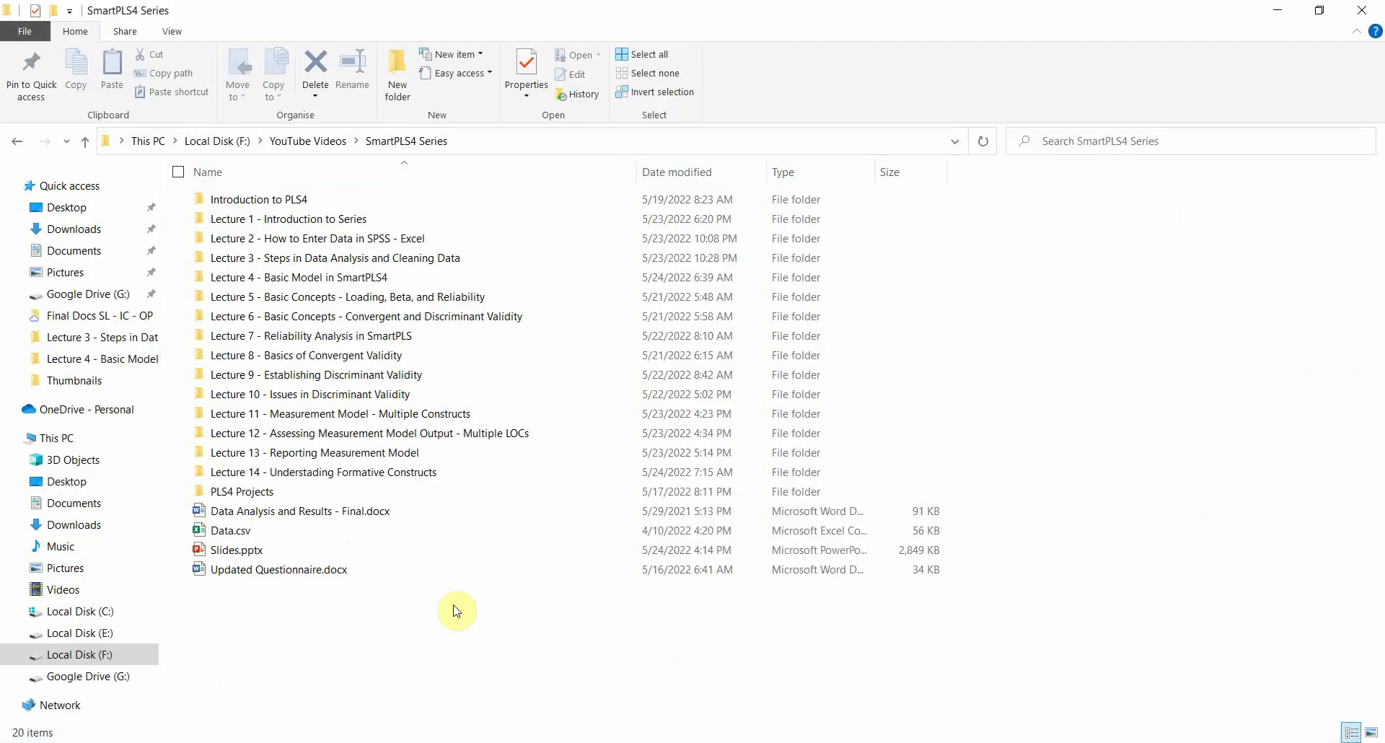
pyautogui.click(230, 532)
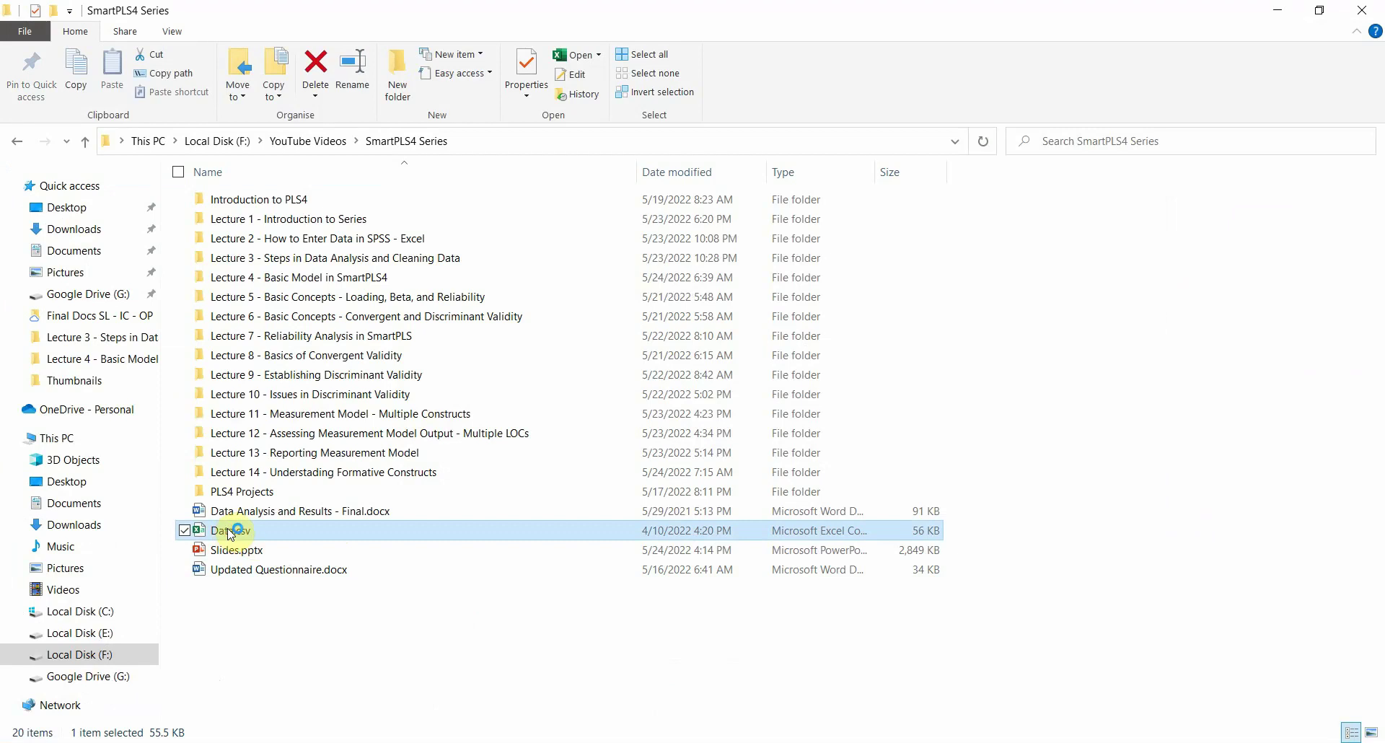
pyautogui.moveTo(923, 714); pyautogui.dragTo(1365, 713)
pyautogui.click(1034, 208)
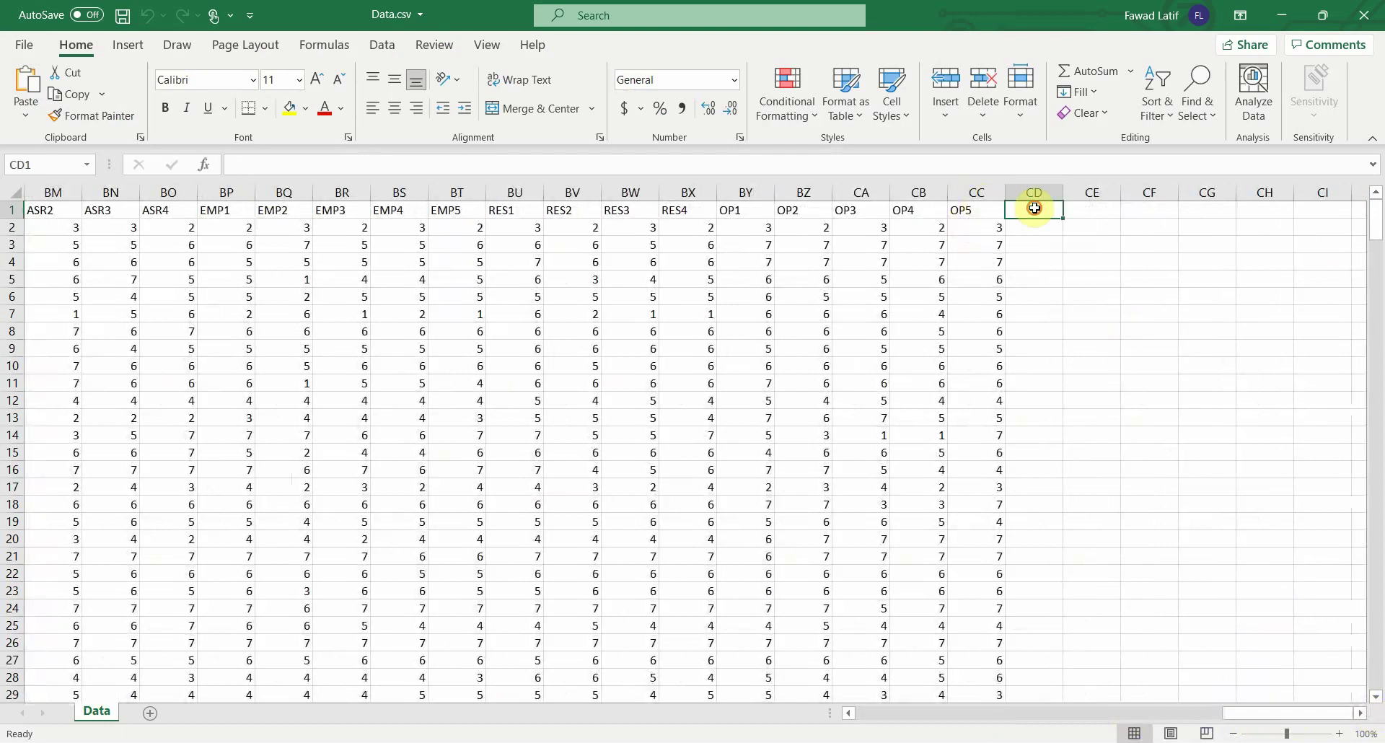
pyautogui.hotkey('ctrl', 'v')
# - Delete the pasted case-number column CD from the Data sheet
pyautogui.click(1034, 192)
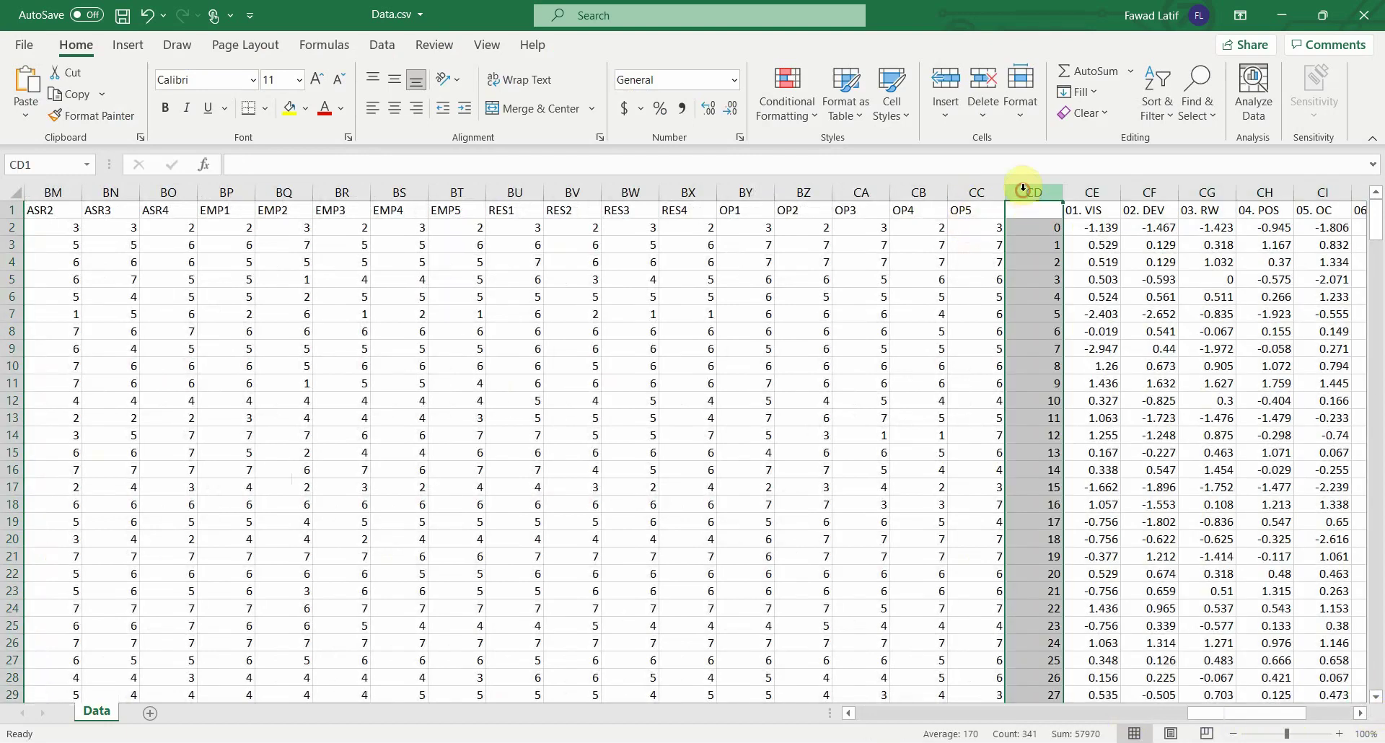
pyautogui.rightClick(1027, 193)
pyautogui.click(1073, 381)
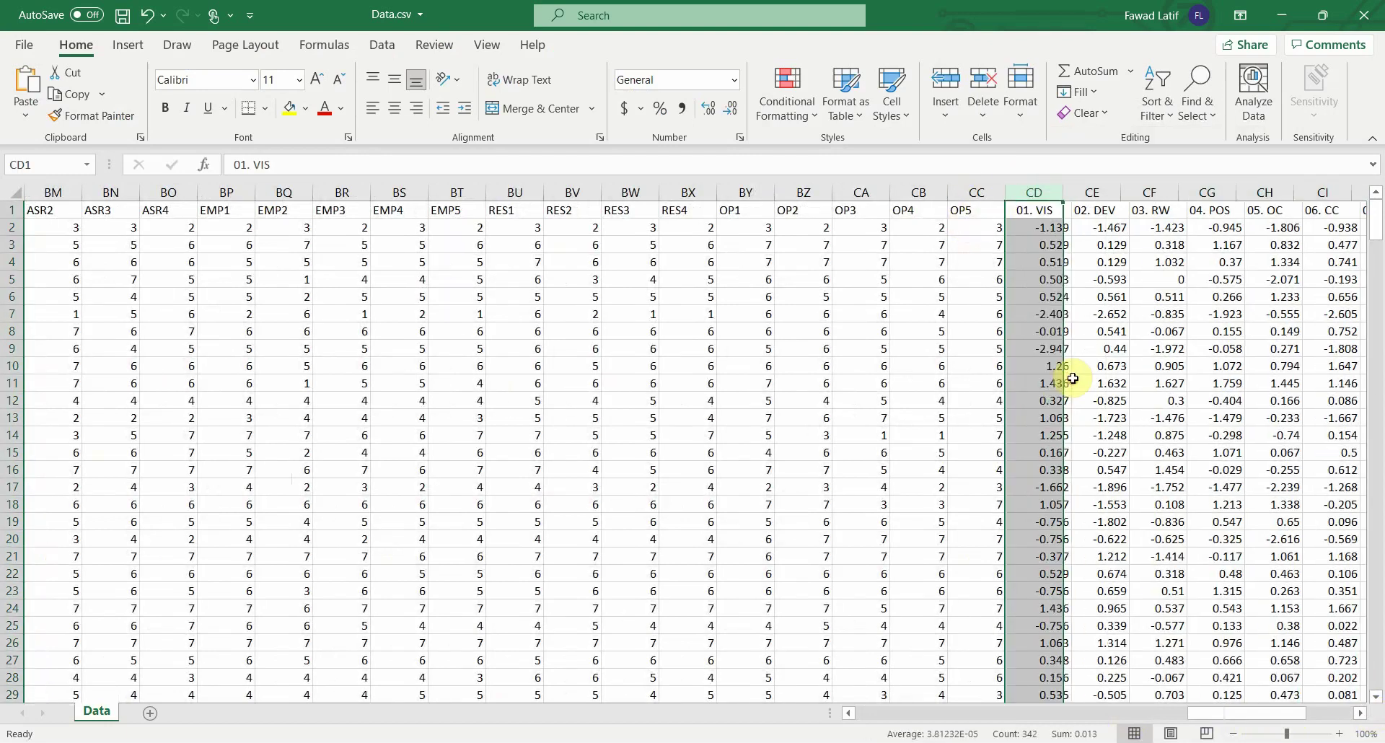
# - Switch to SmartPLS and examine the latent variable scores table from the first case through the last
pyautogui.hotkey('alt', 'Tab')
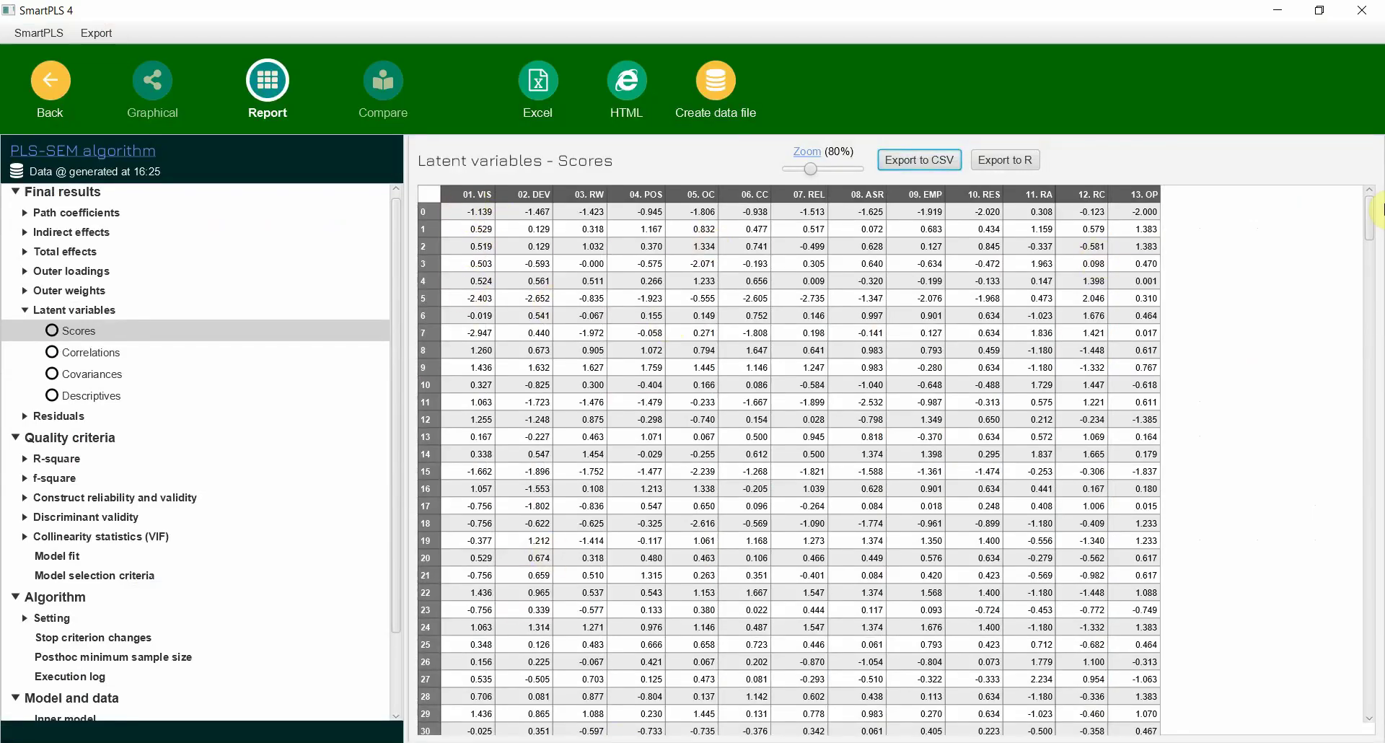
pyautogui.moveTo(1371, 216); pyautogui.dragTo(1378, 689)
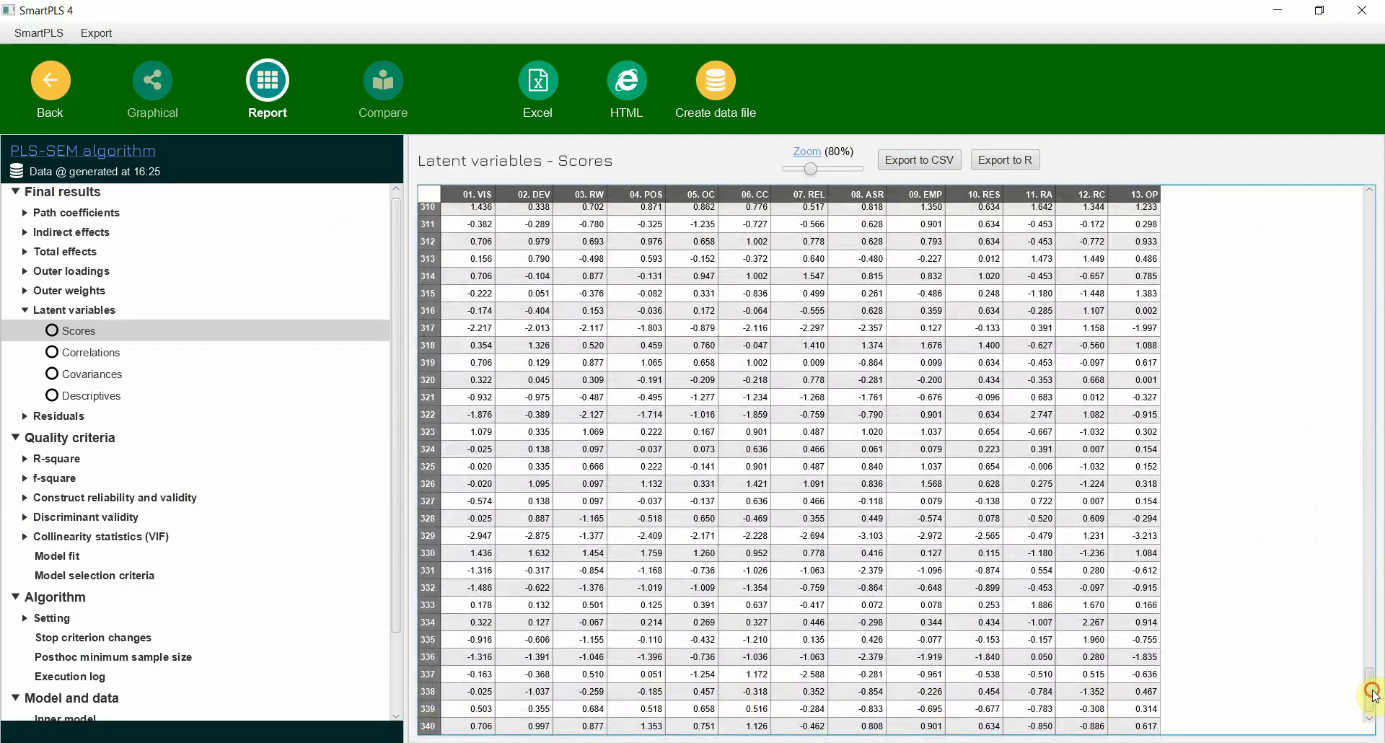
pyautogui.moveTo(1372, 694); pyautogui.dragTo(1368, 206)
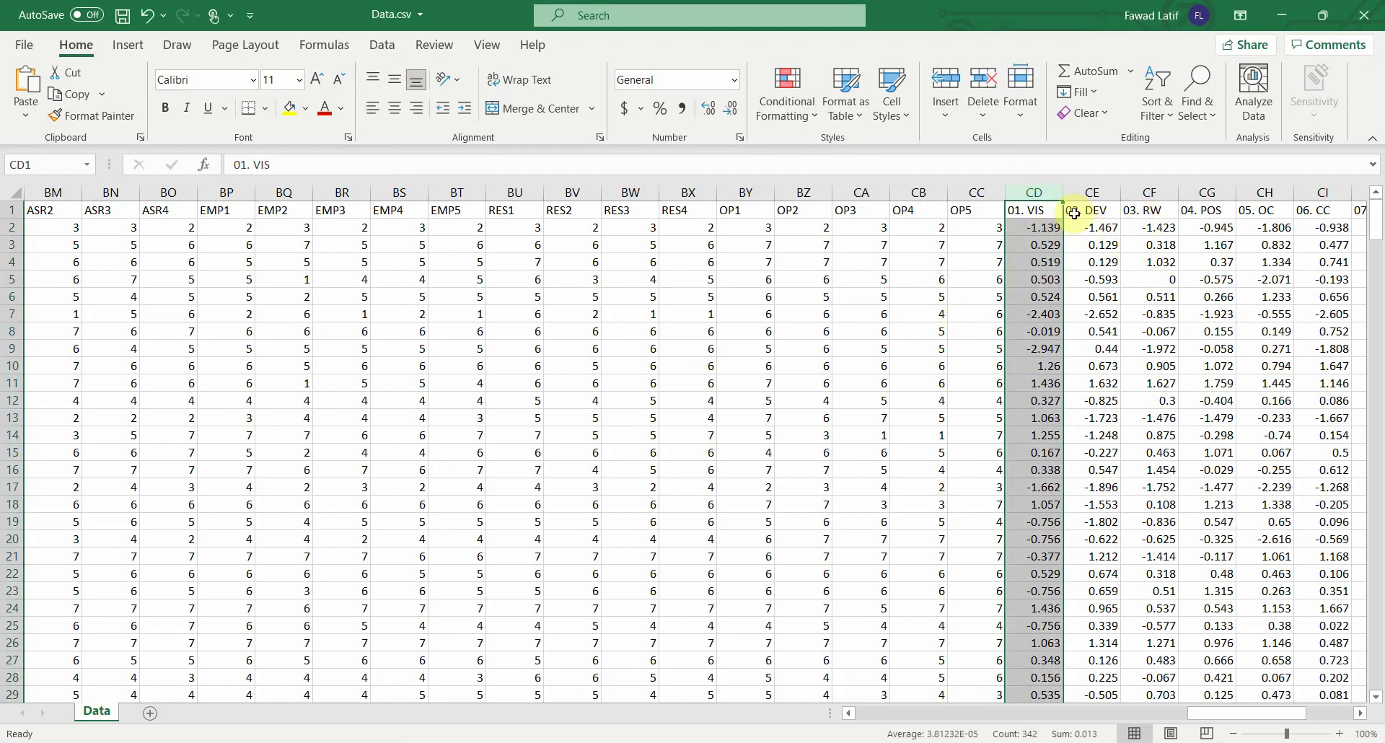
# - In Excel, select the score columns 07. REL through 10. RES and save Data.csv
pyautogui.hscroll(6, 1361, 712)
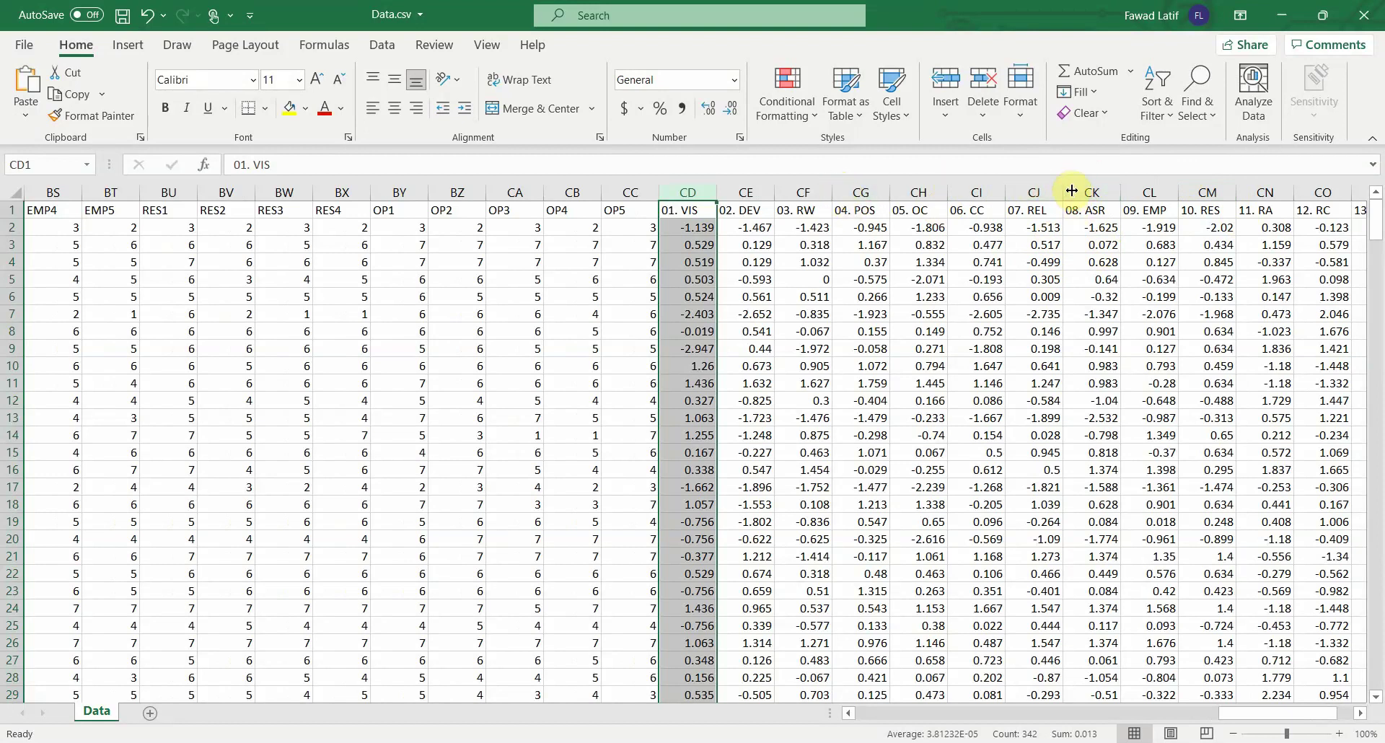
pyautogui.click(1022, 191)
pyautogui.moveTo(1022, 191); pyautogui.dragTo(1195, 193)
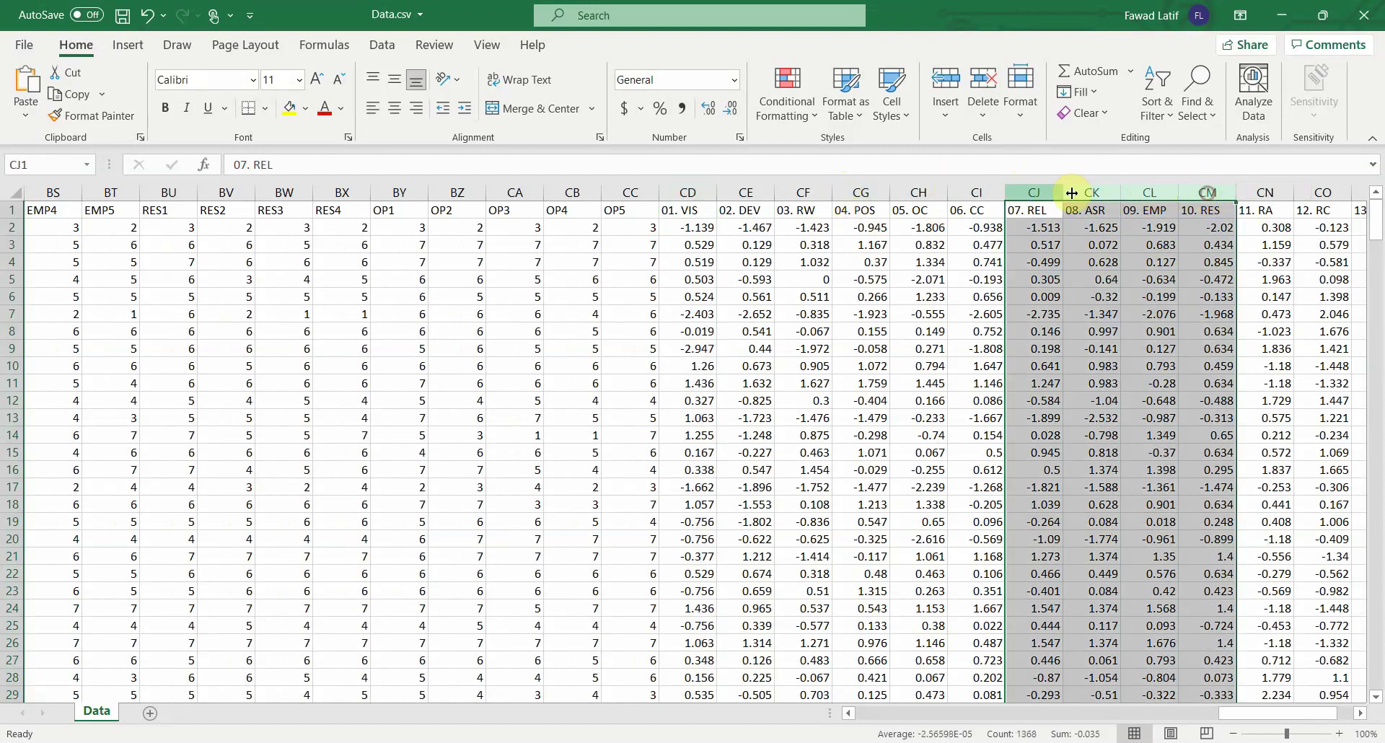
pyautogui.click(1033, 211)
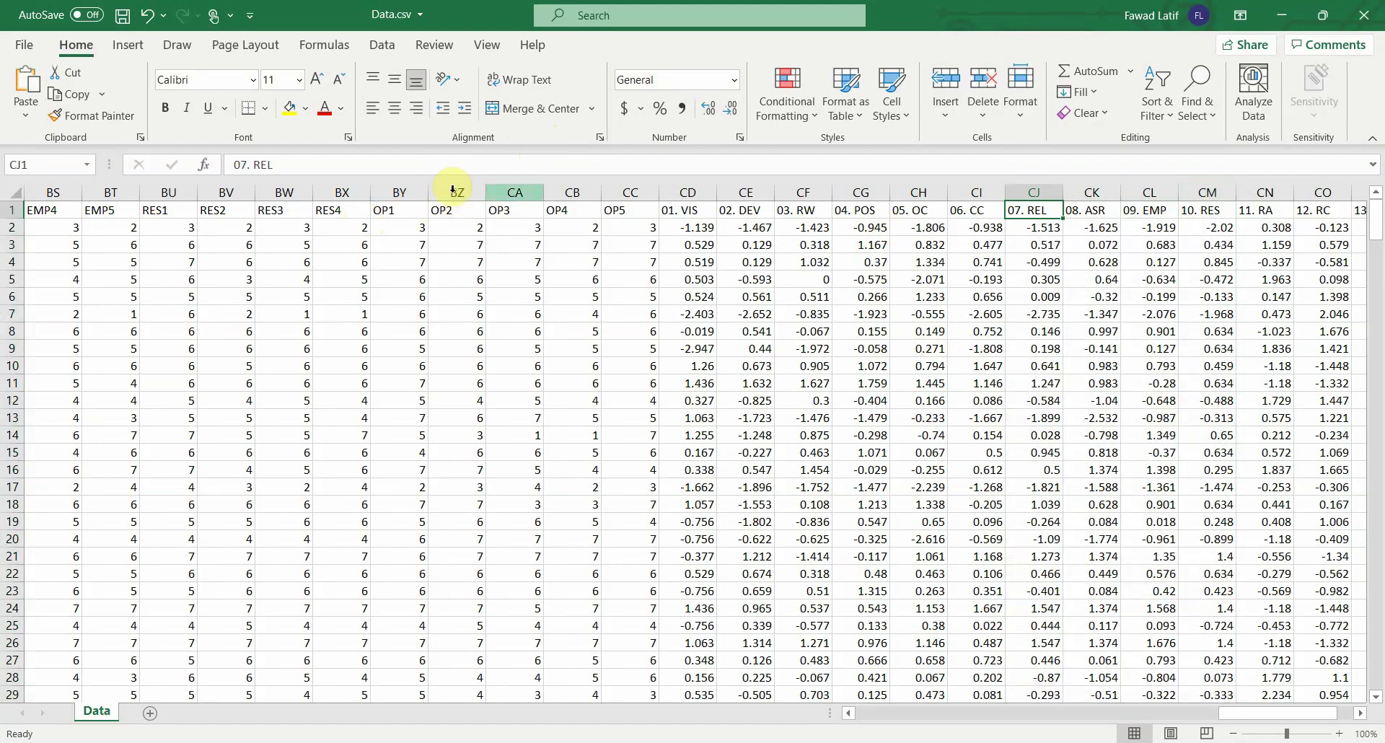
pyautogui.click(1033, 191)
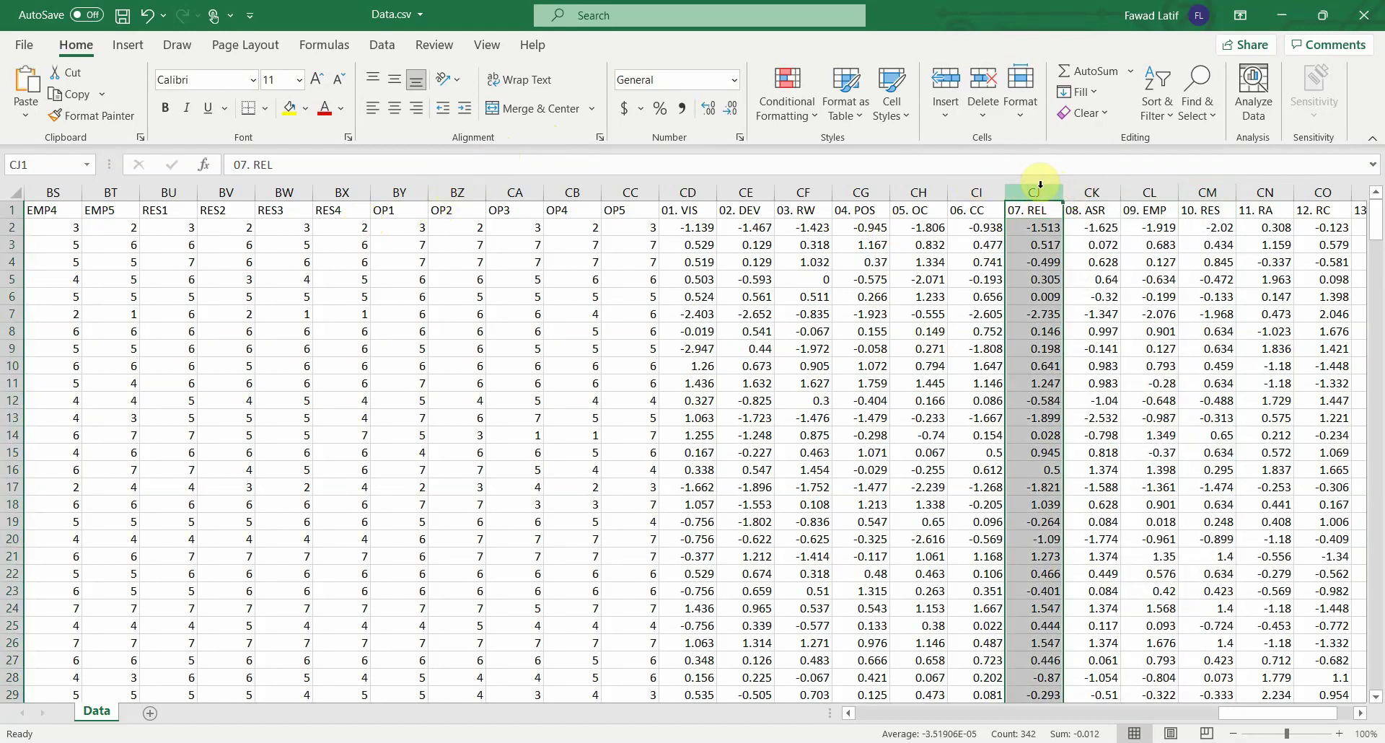
pyautogui.moveTo(1040, 184); pyautogui.dragTo(1225, 188)
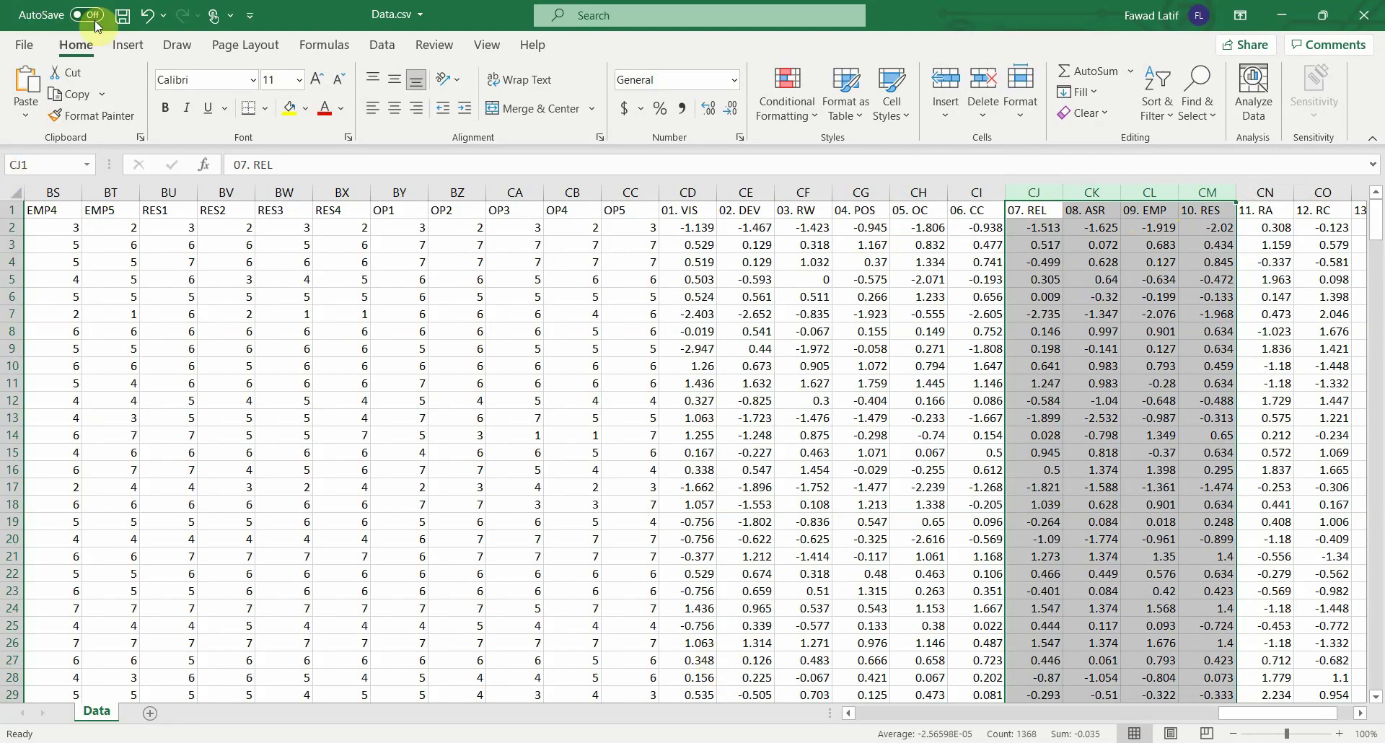
pyautogui.click(123, 15)
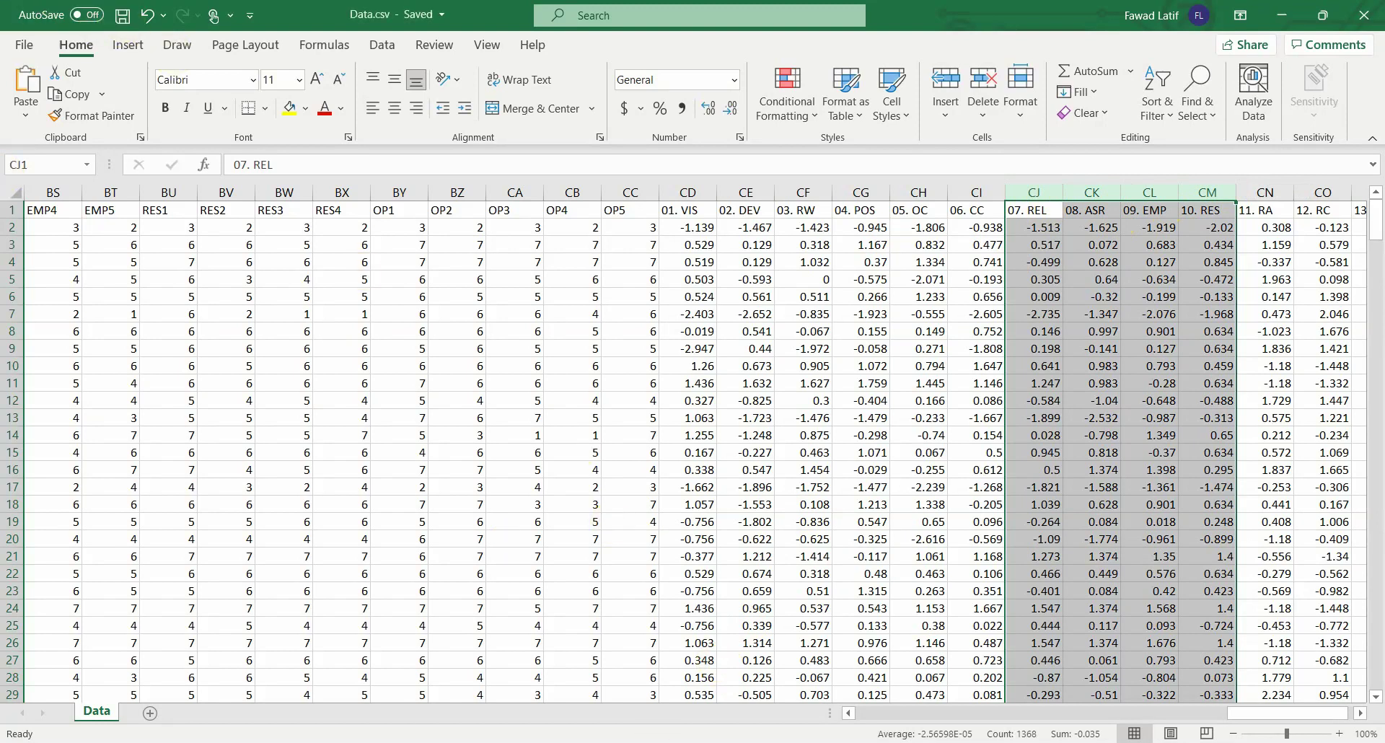
# - Switch to SmartPLS and return from the report to the workspace, saving the changes to the MM - LOCs model
pyautogui.hotkey('alt', 'Tab')
pyautogui.click(49, 81)
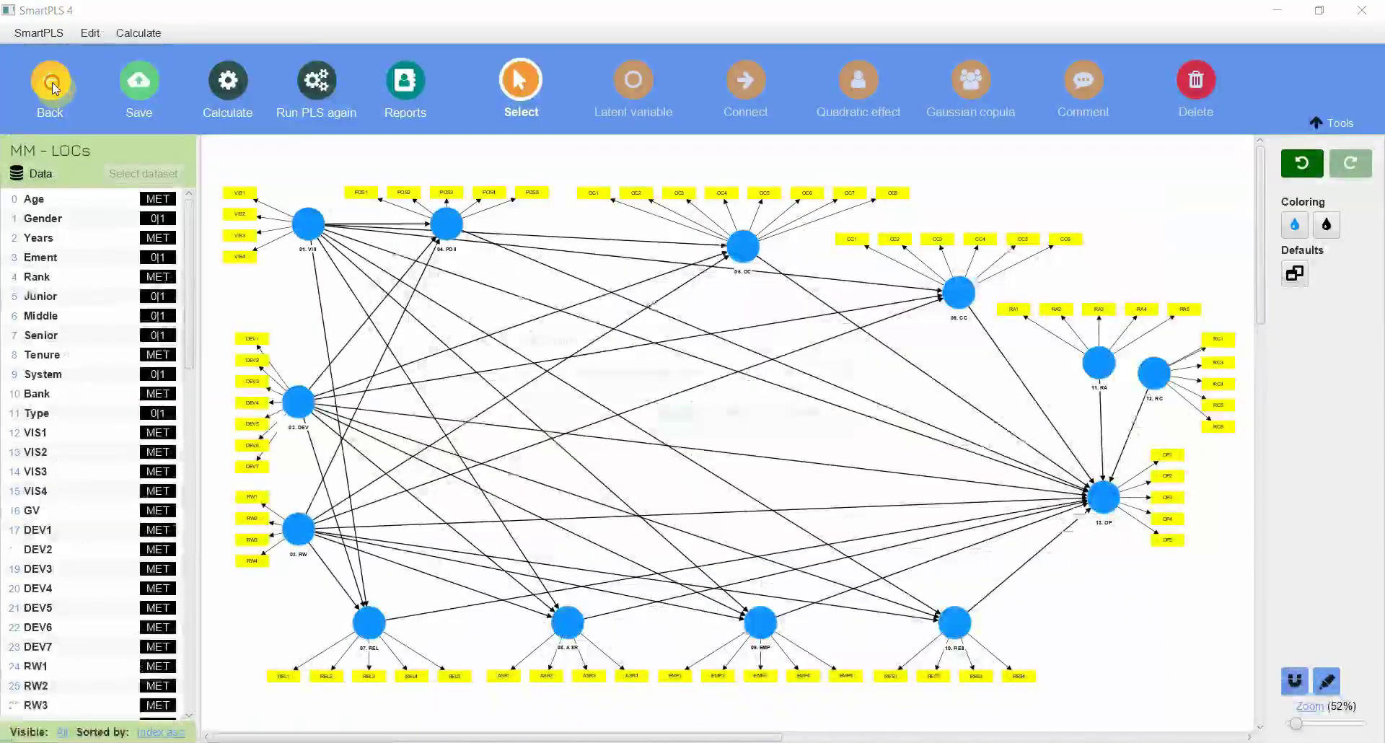
pyautogui.click(70, 89)
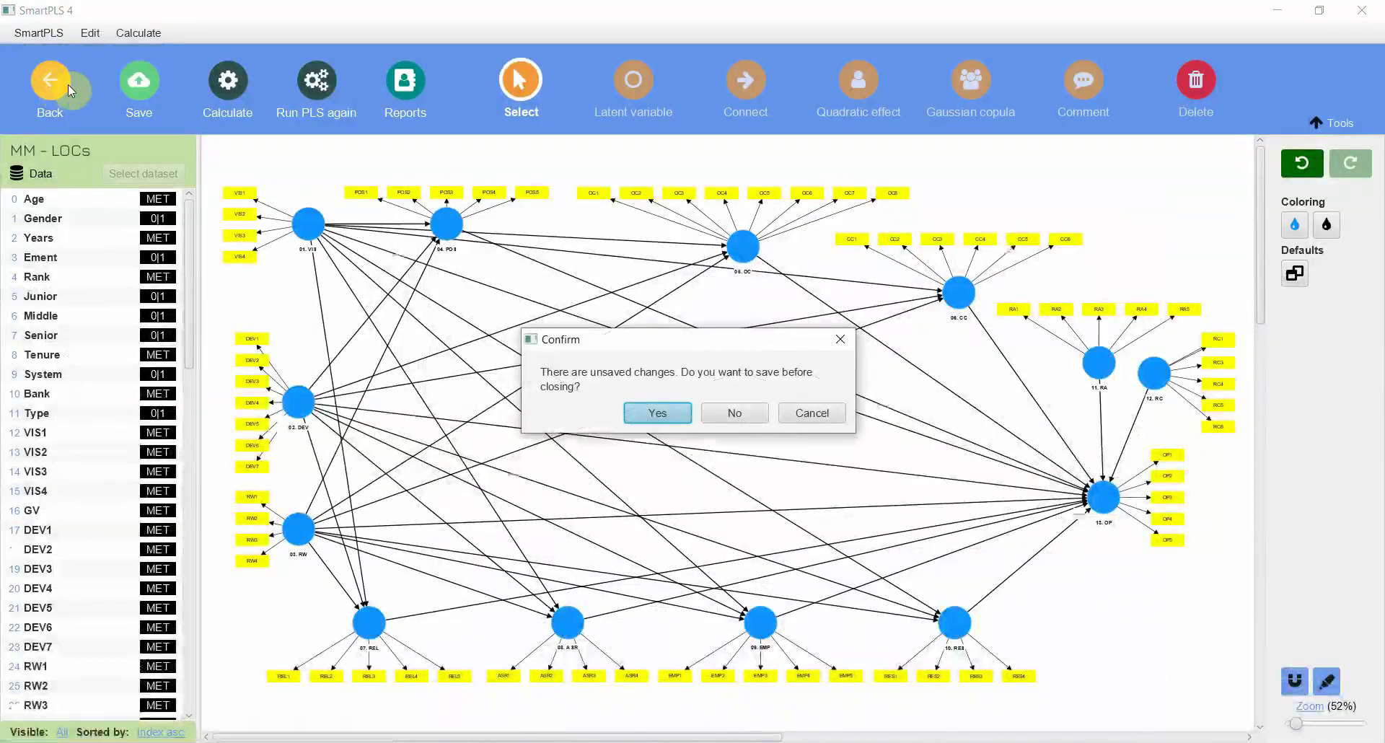
pyautogui.click(633, 410)
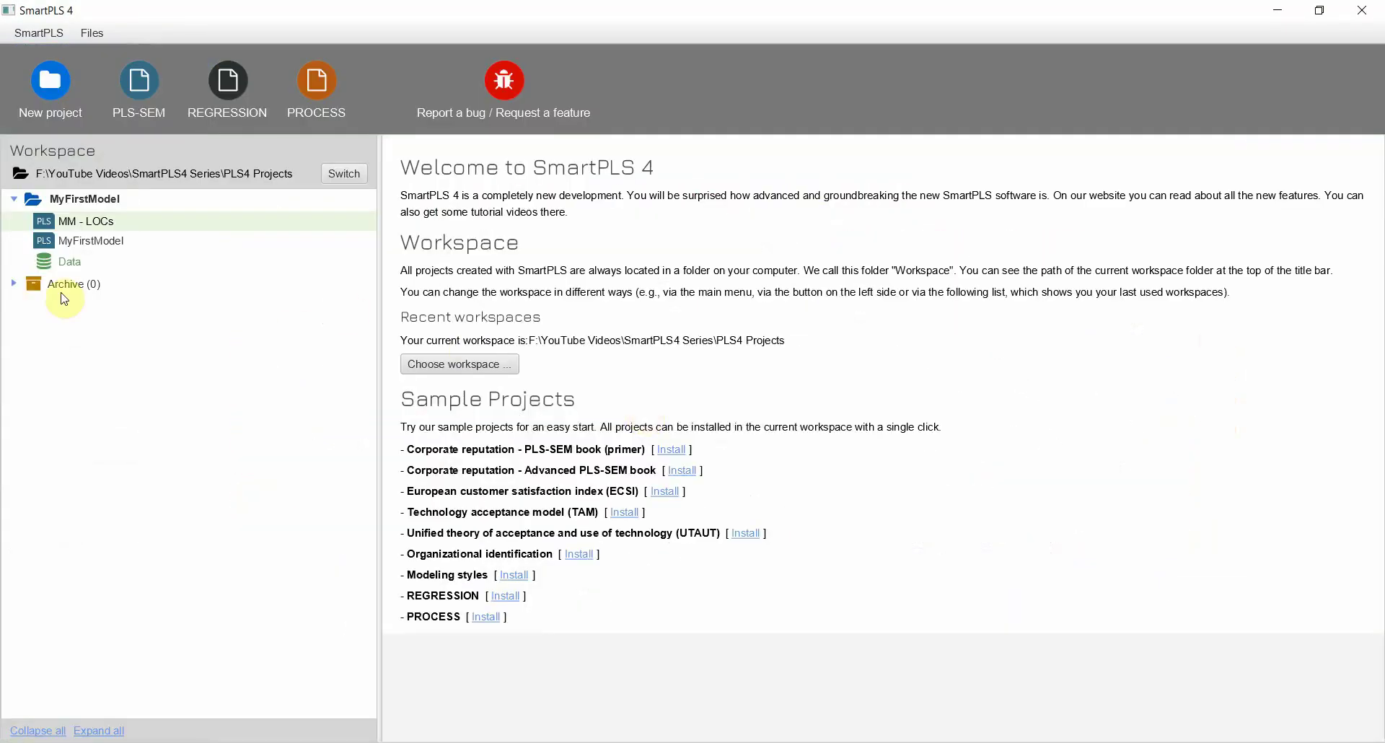
# - Import the updated Data.csv from the SmartPLS4 Series folder into the MyFirstModel project and return to the workspace
pyautogui.rightClick(60, 208)
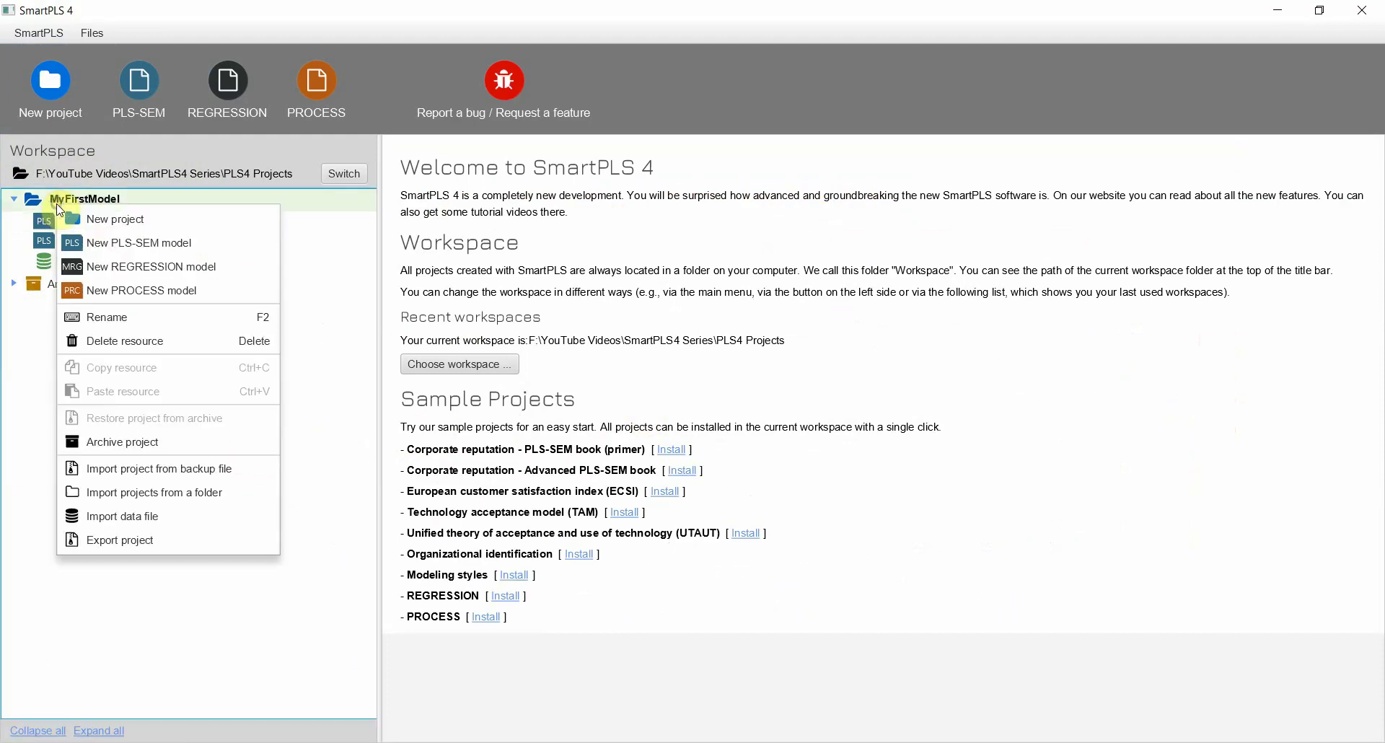
pyautogui.click(158, 514)
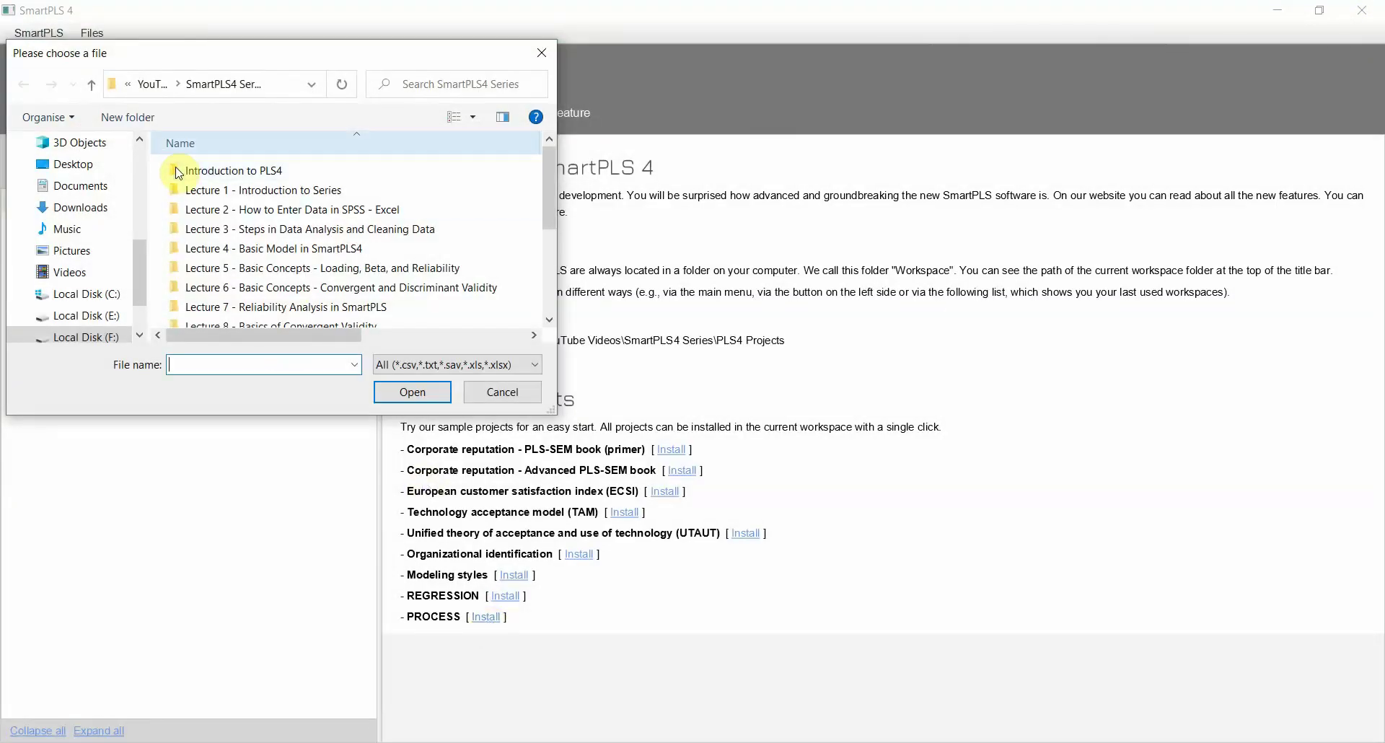
pyautogui.scroll(-3, 216, 238)
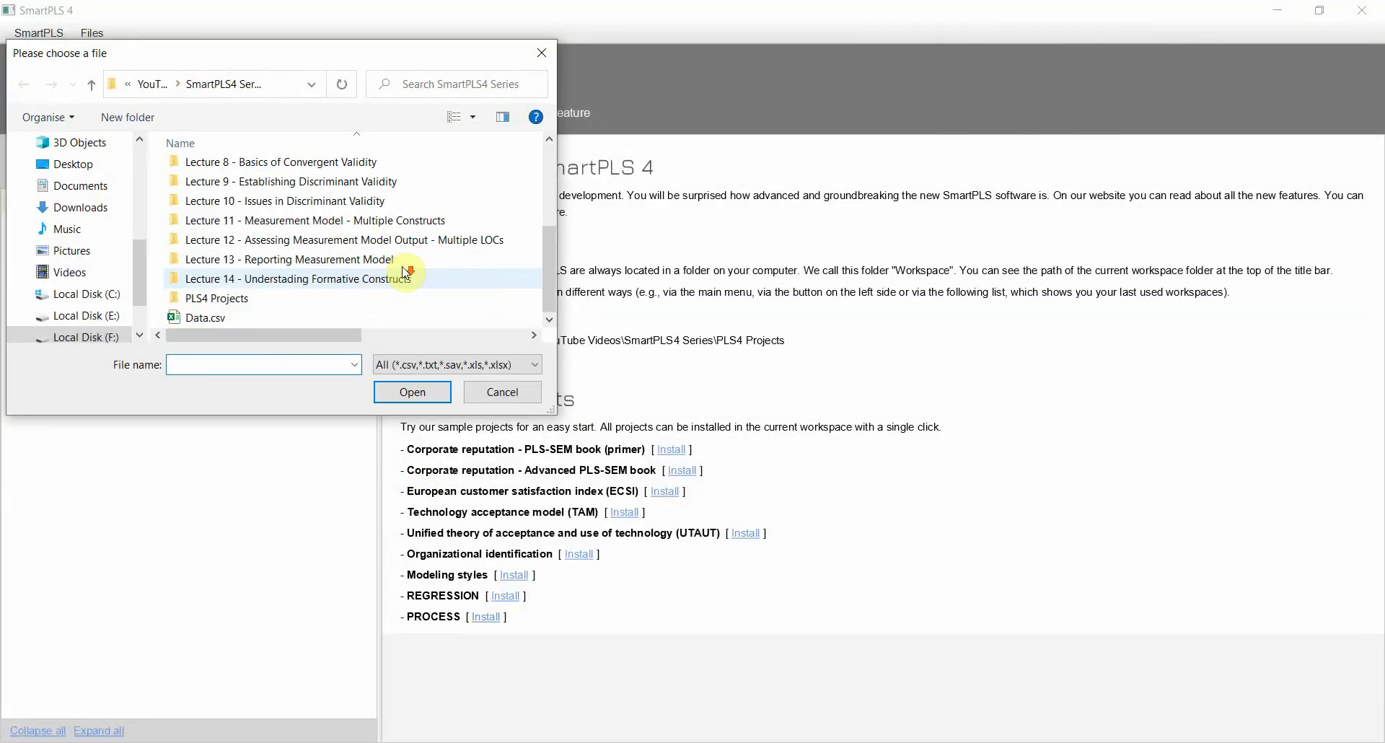
pyautogui.doubleClick(192, 321)
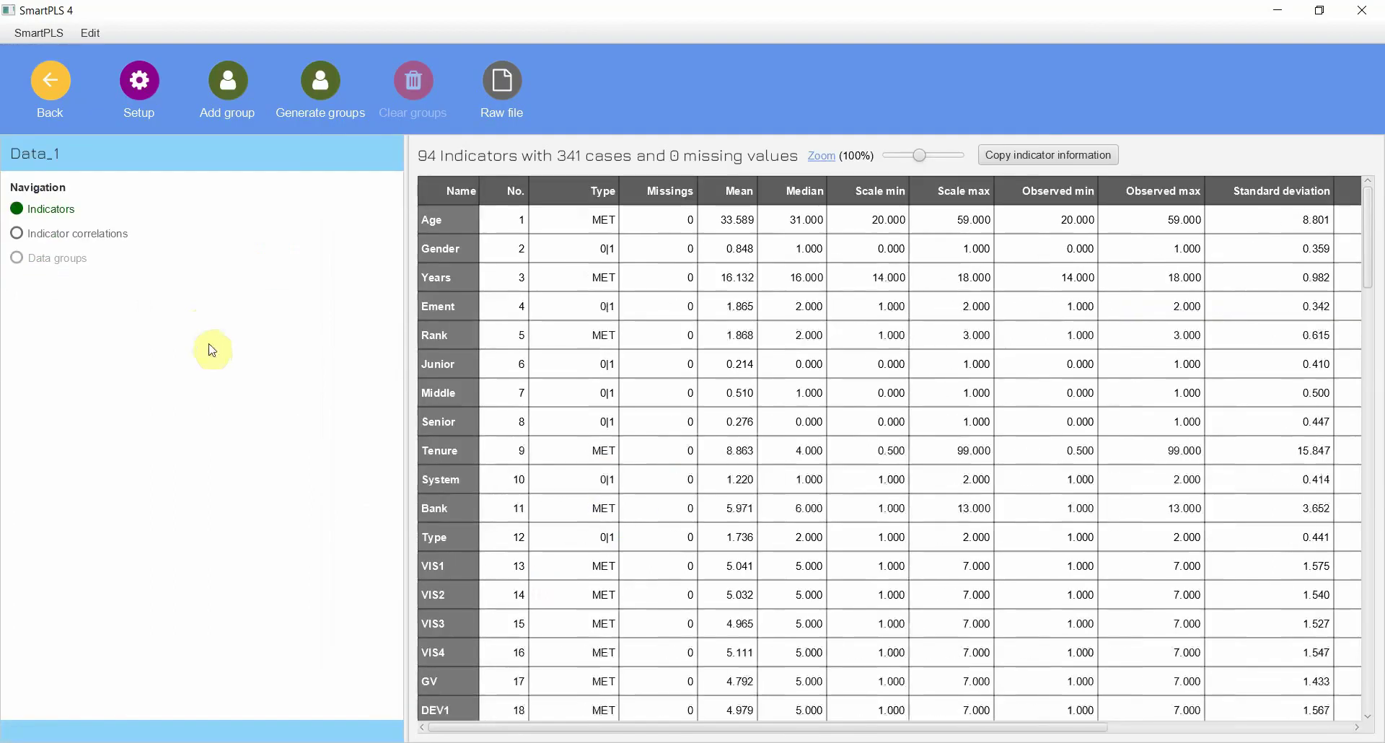
pyautogui.click(50, 85)
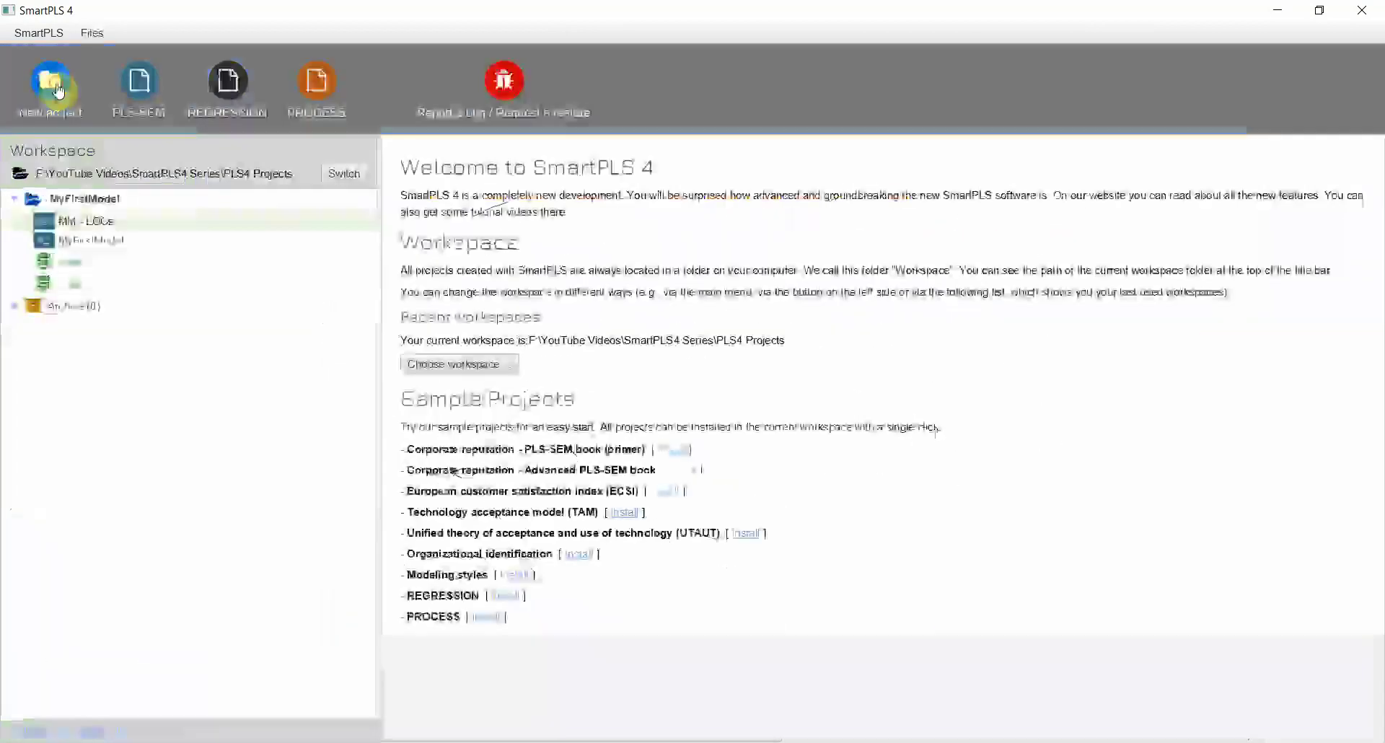
# - Open the MM - LOCs model and assign the newly imported Data_1 dataset to it
pyautogui.doubleClick(102, 223)
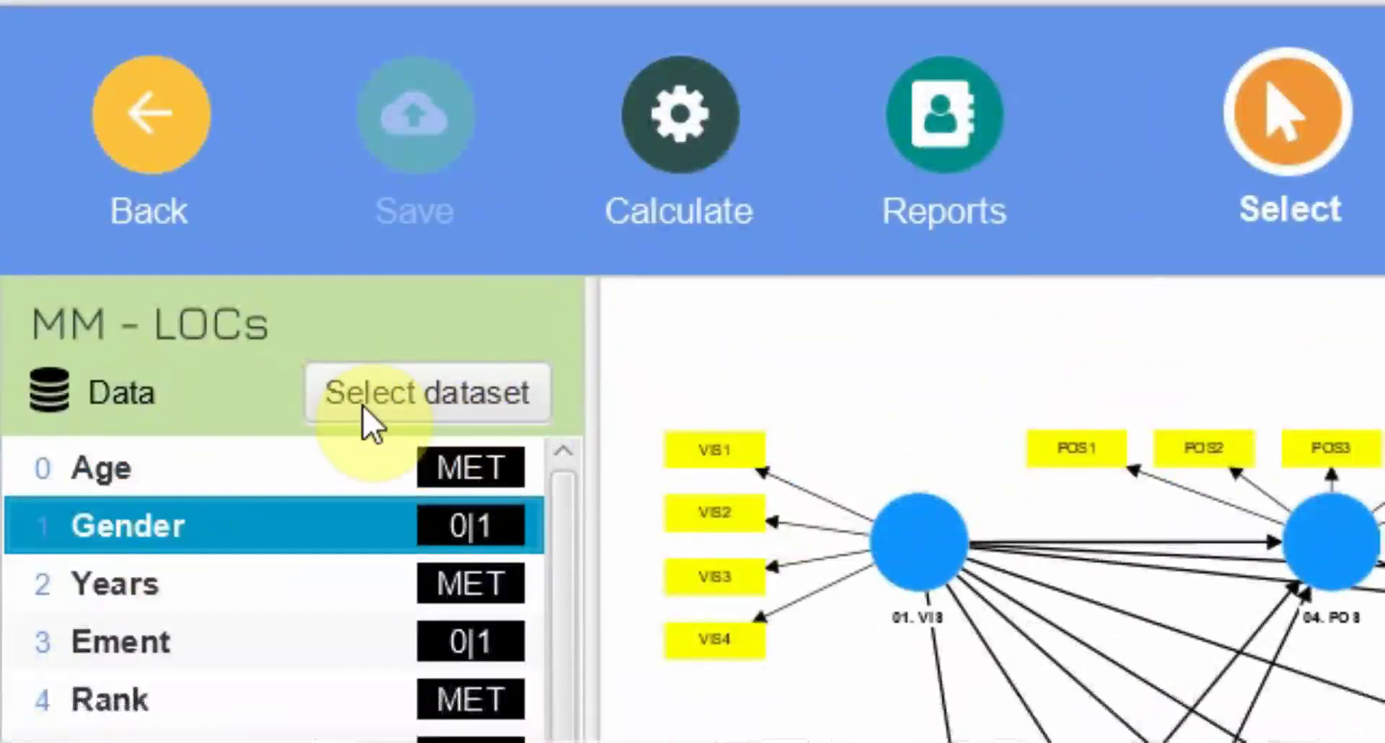
pyautogui.click(362, 405)
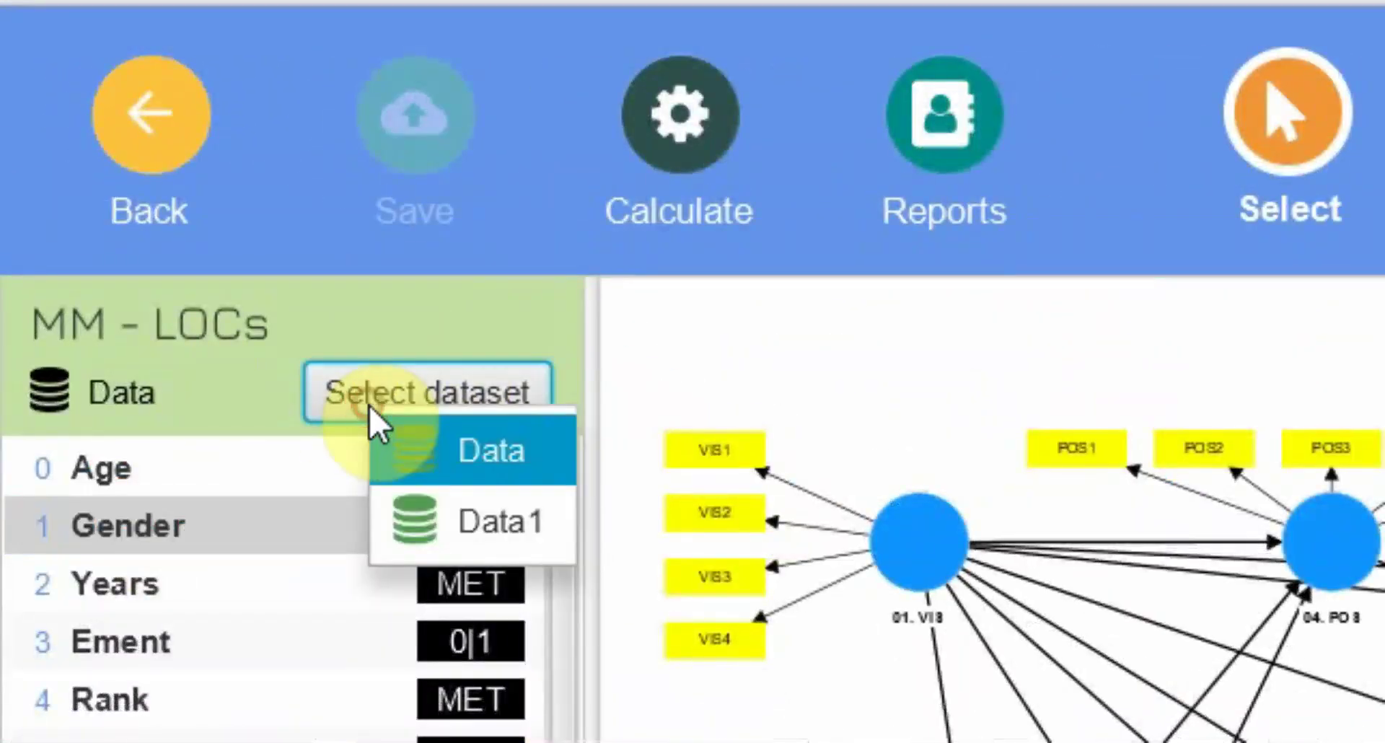
pyautogui.click(478, 520)
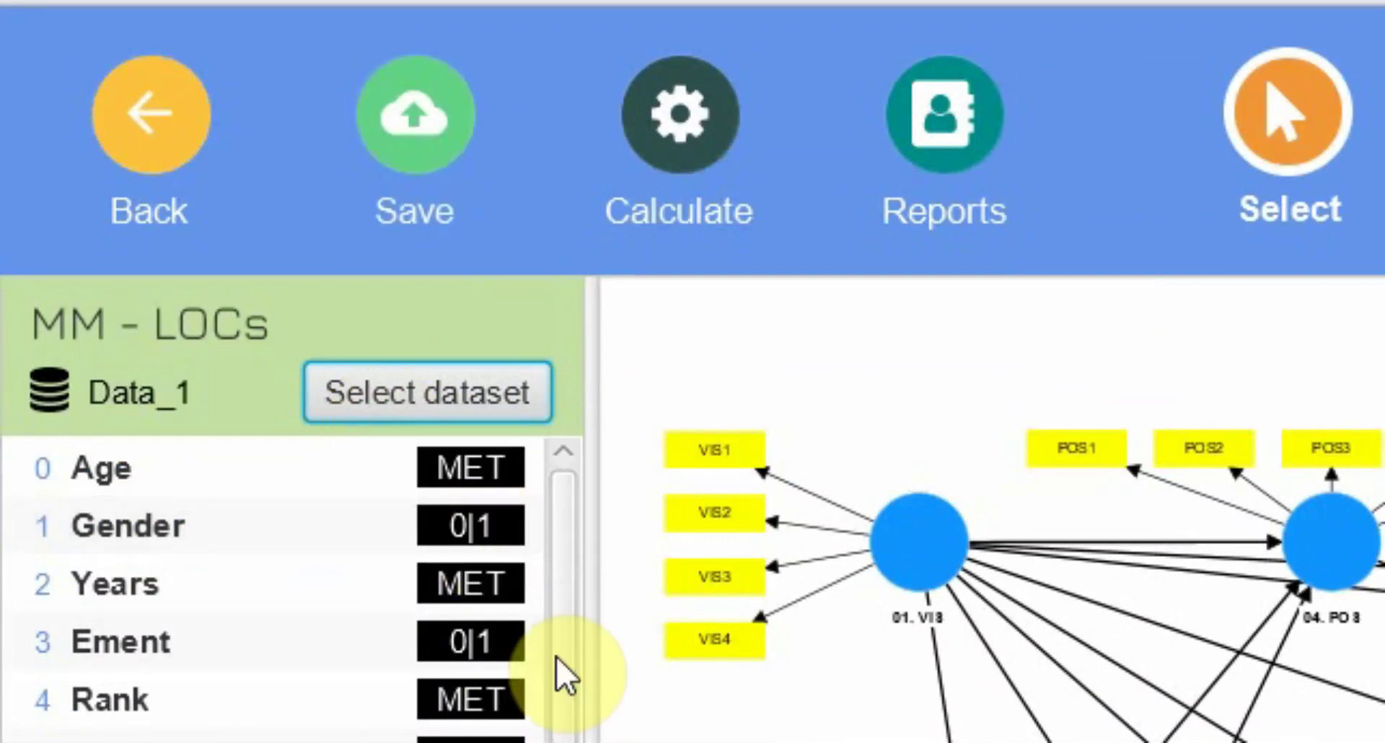
# - Examine the latent score indicators in Data_1, selecting the 01. VIS indicator and the 01. VIS construct in the model
pyautogui.scroll(-10, 556, 588)
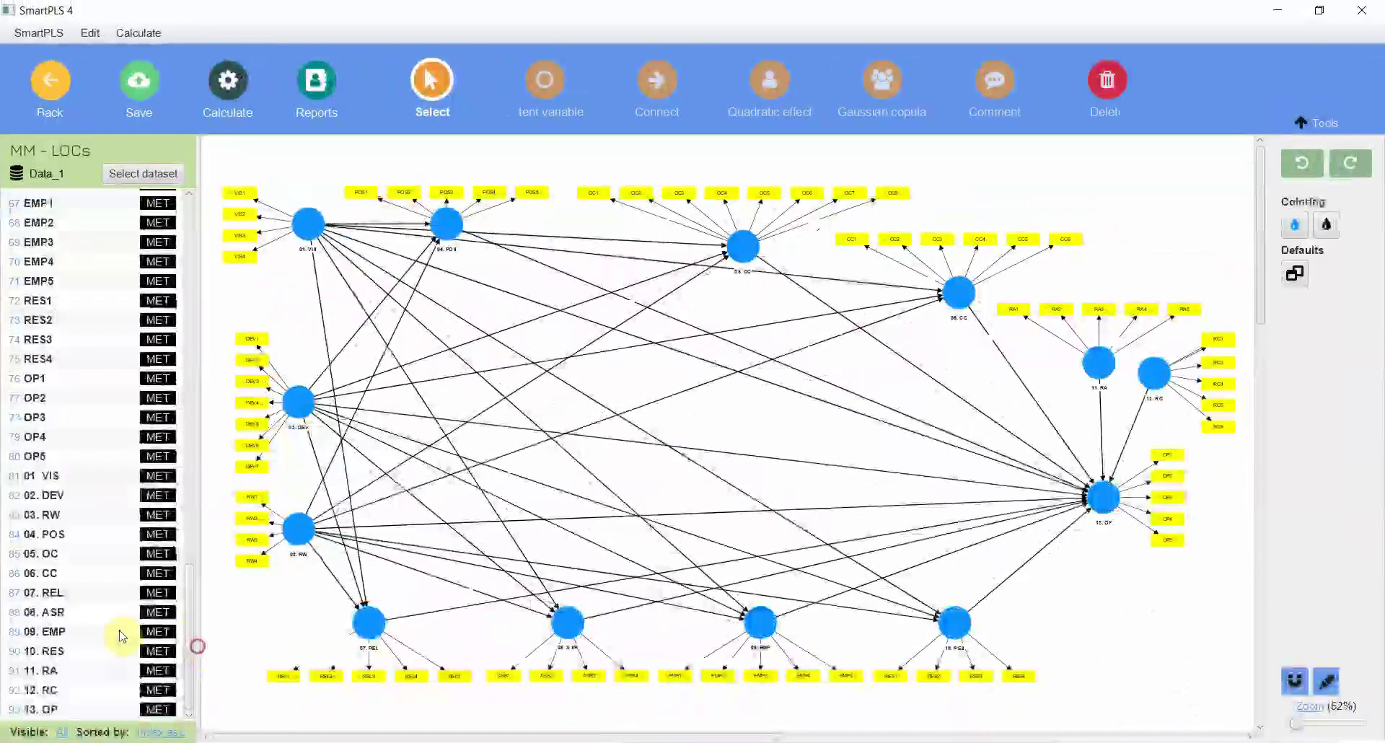
pyautogui.click(56, 475)
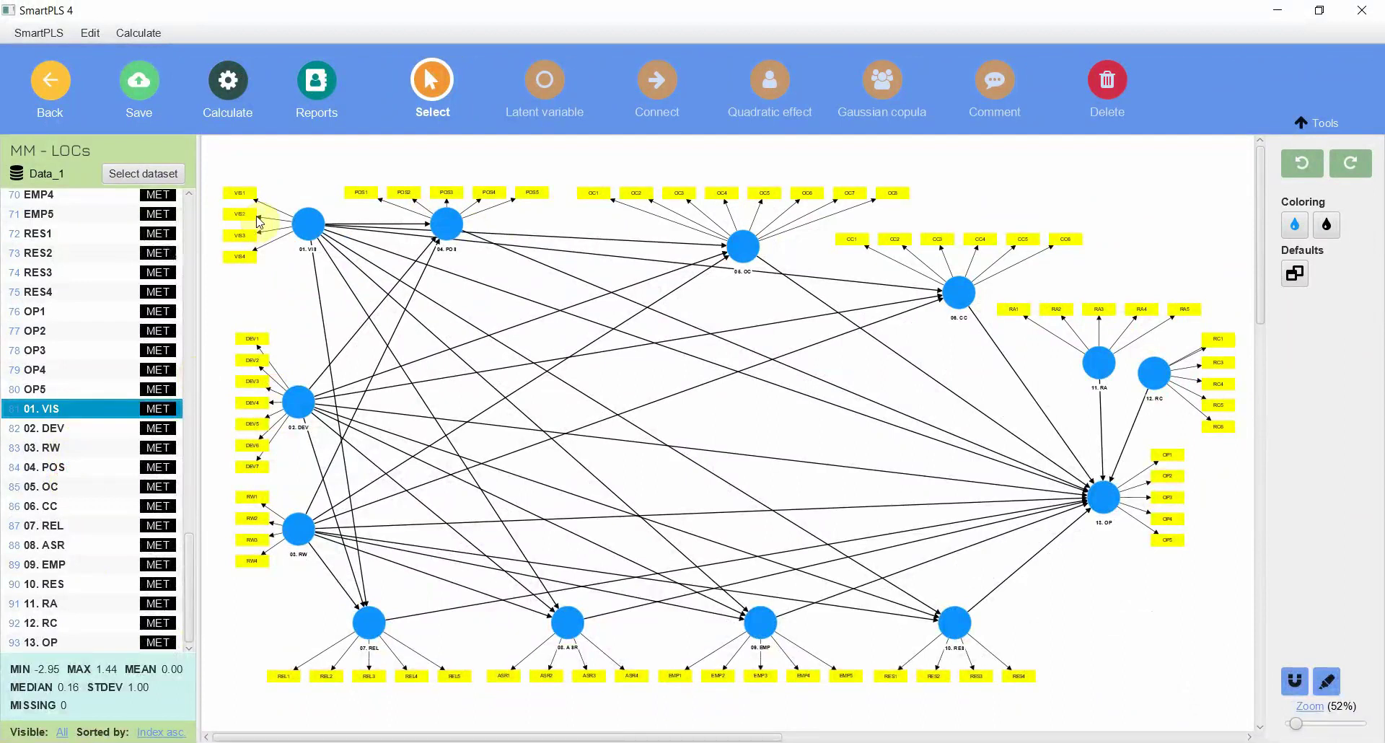
pyautogui.click(312, 227)
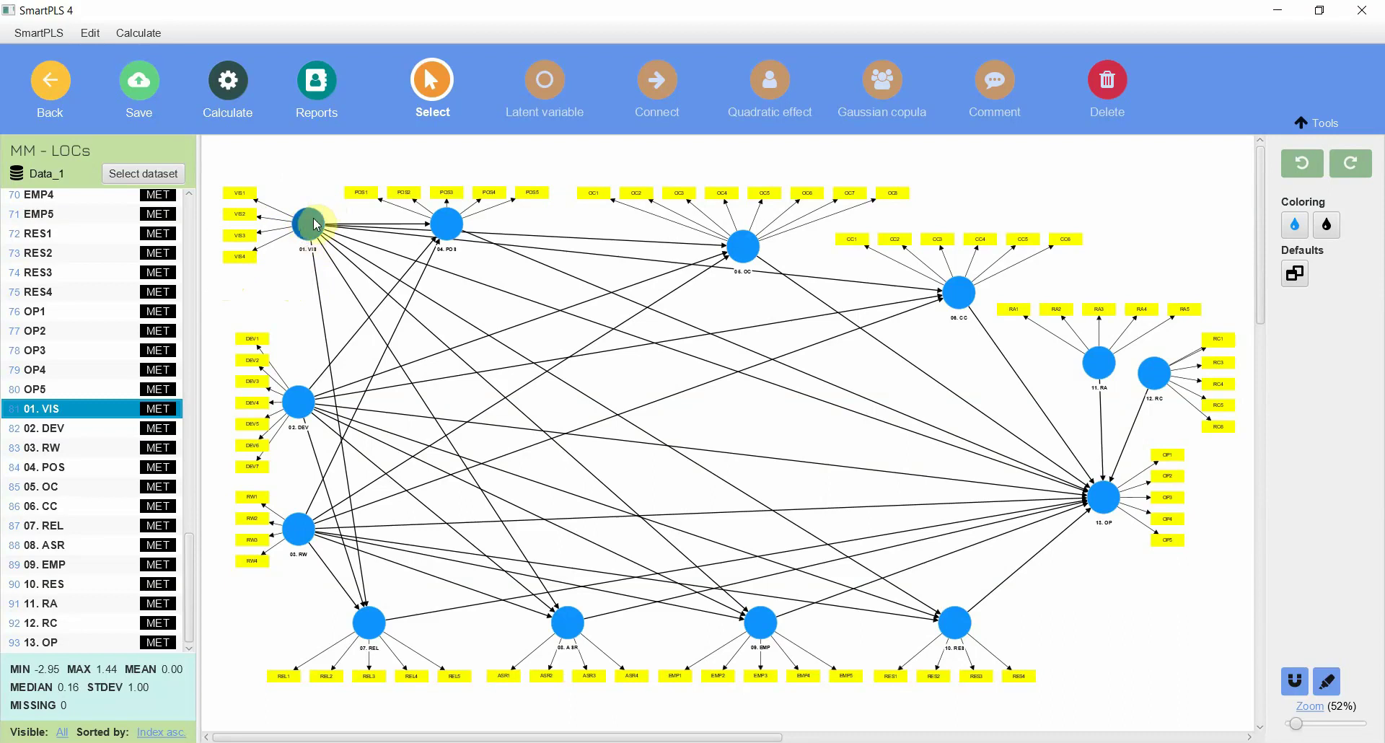
# - Examine how the latent score indicators such as 02. DEV, 03. RW and 07. REL correspond to the lower-order constructs in the model
pyautogui.click(93, 429)
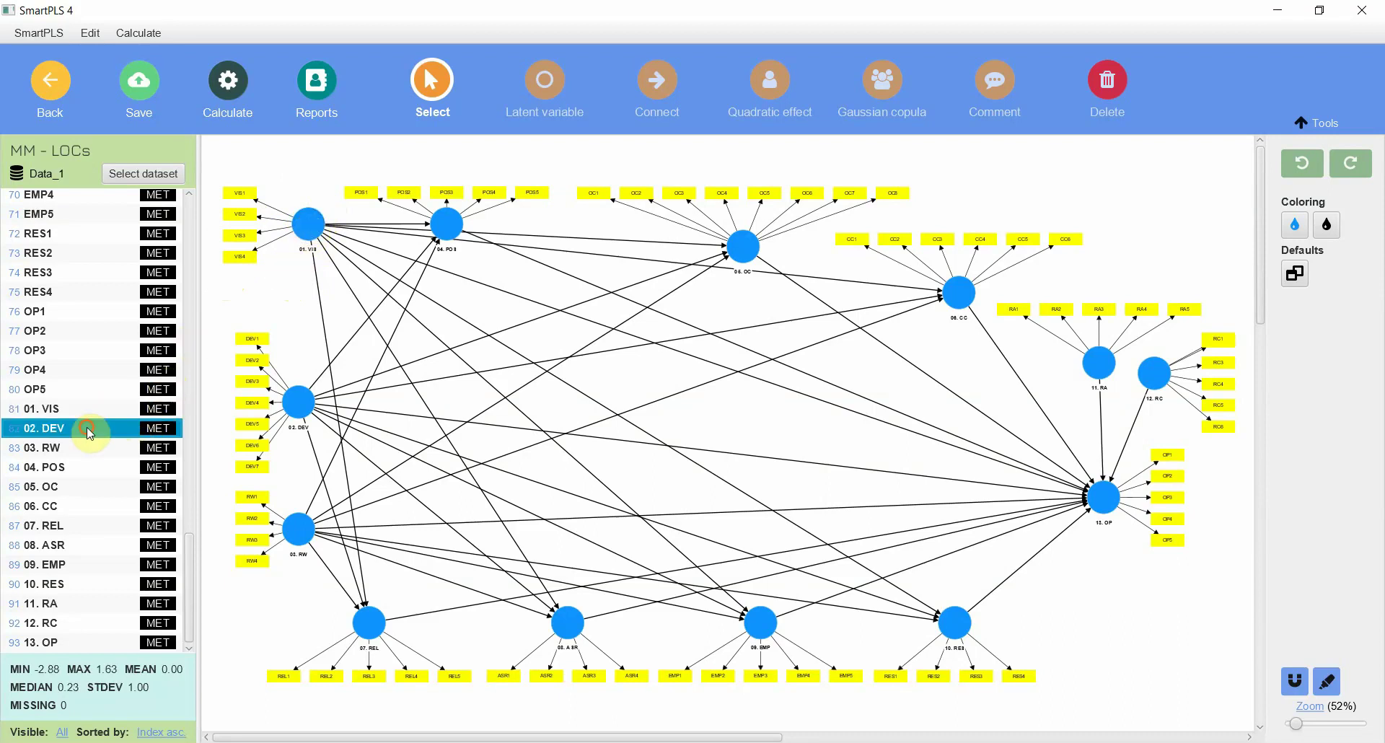
pyautogui.click(83, 448)
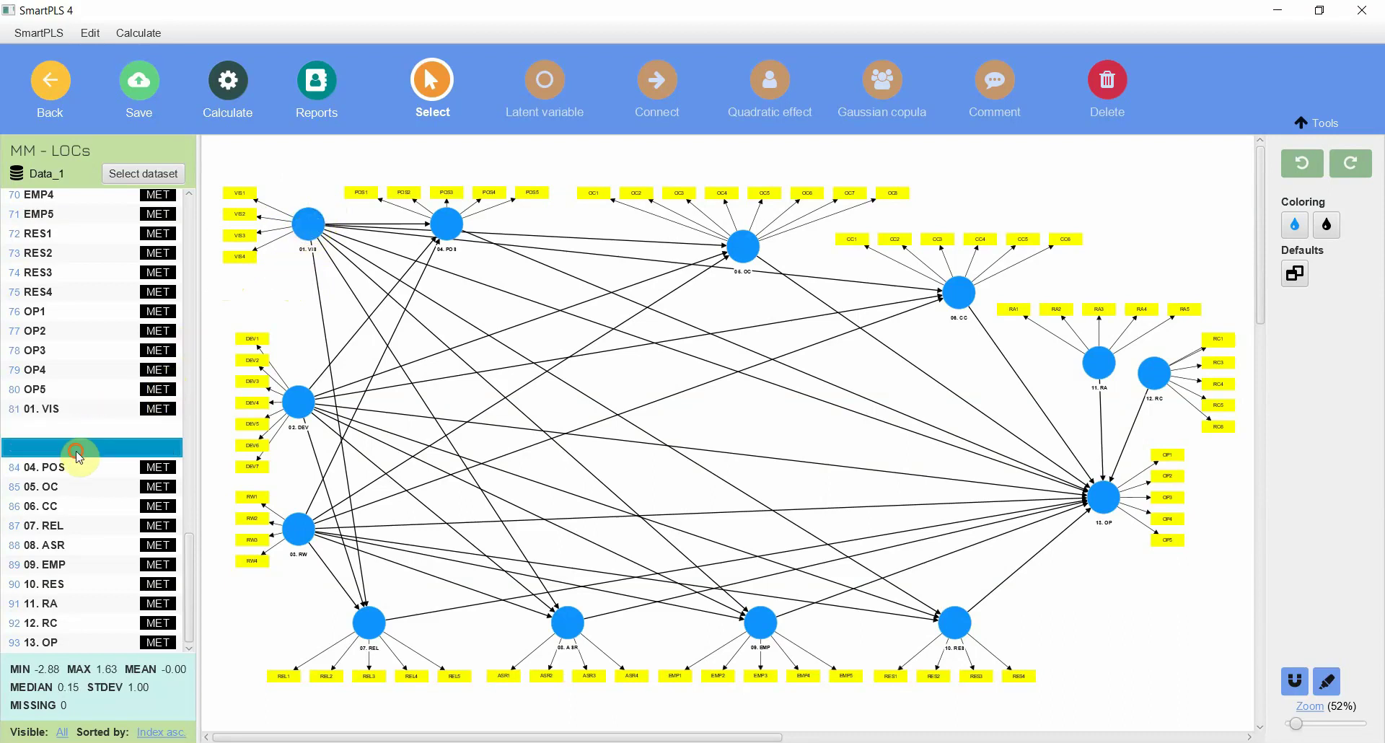
pyautogui.click(298, 233)
pyautogui.click(738, 260)
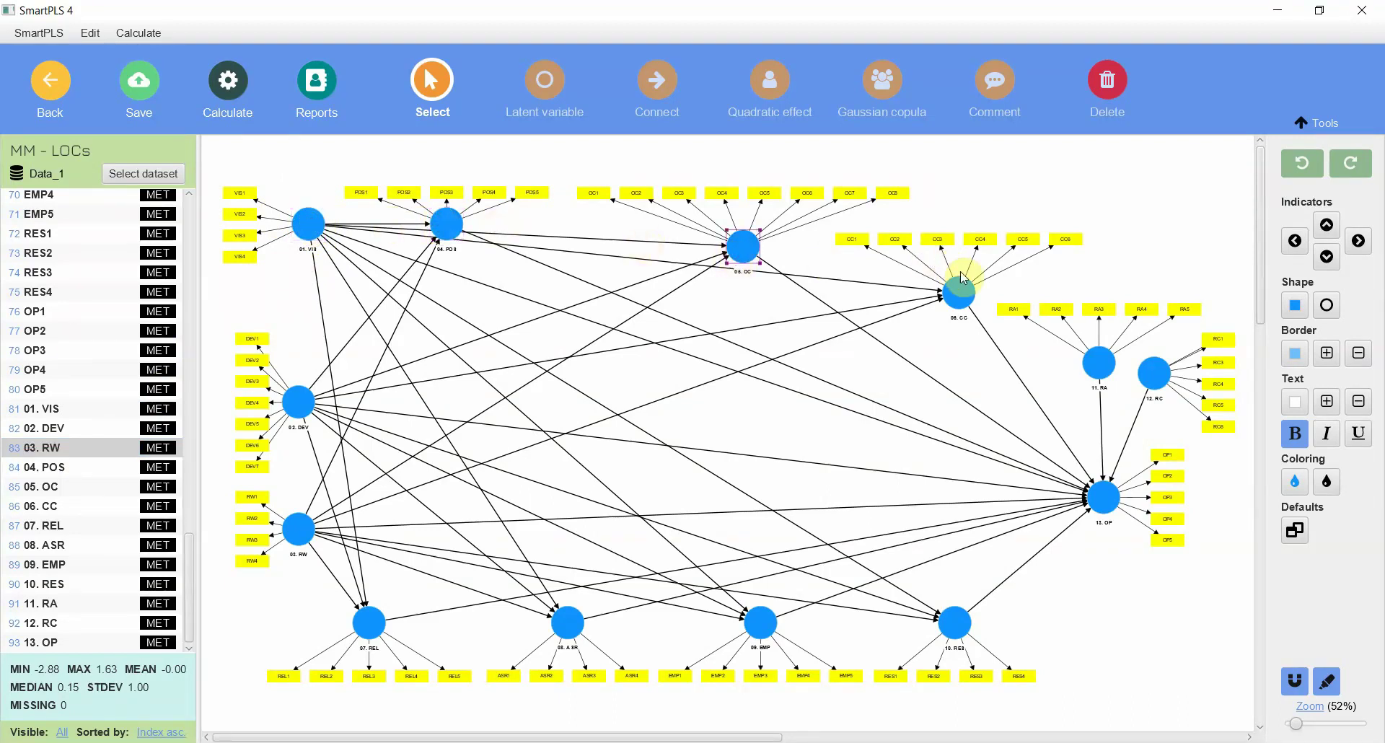
pyautogui.click(952, 621)
pyautogui.click(767, 641)
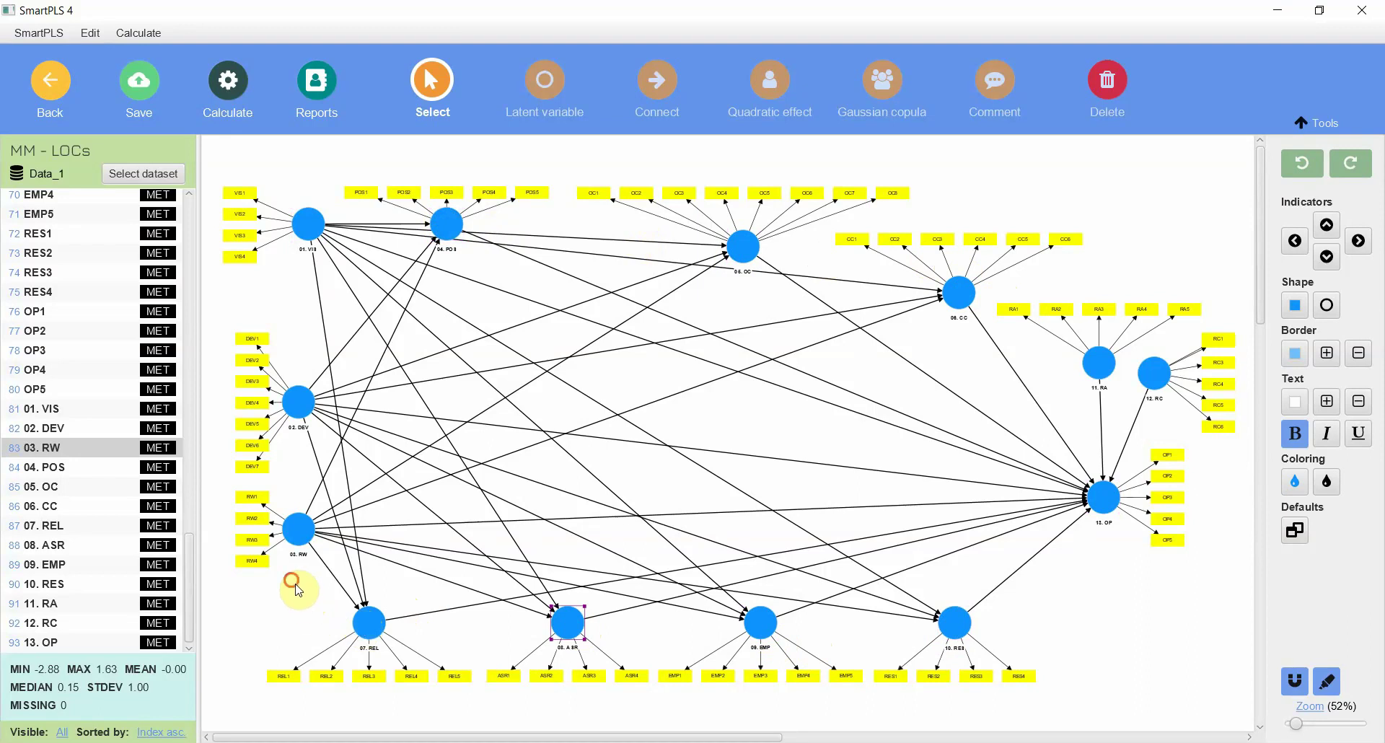
pyautogui.moveTo(293, 581); pyautogui.dragTo(1139, 689)
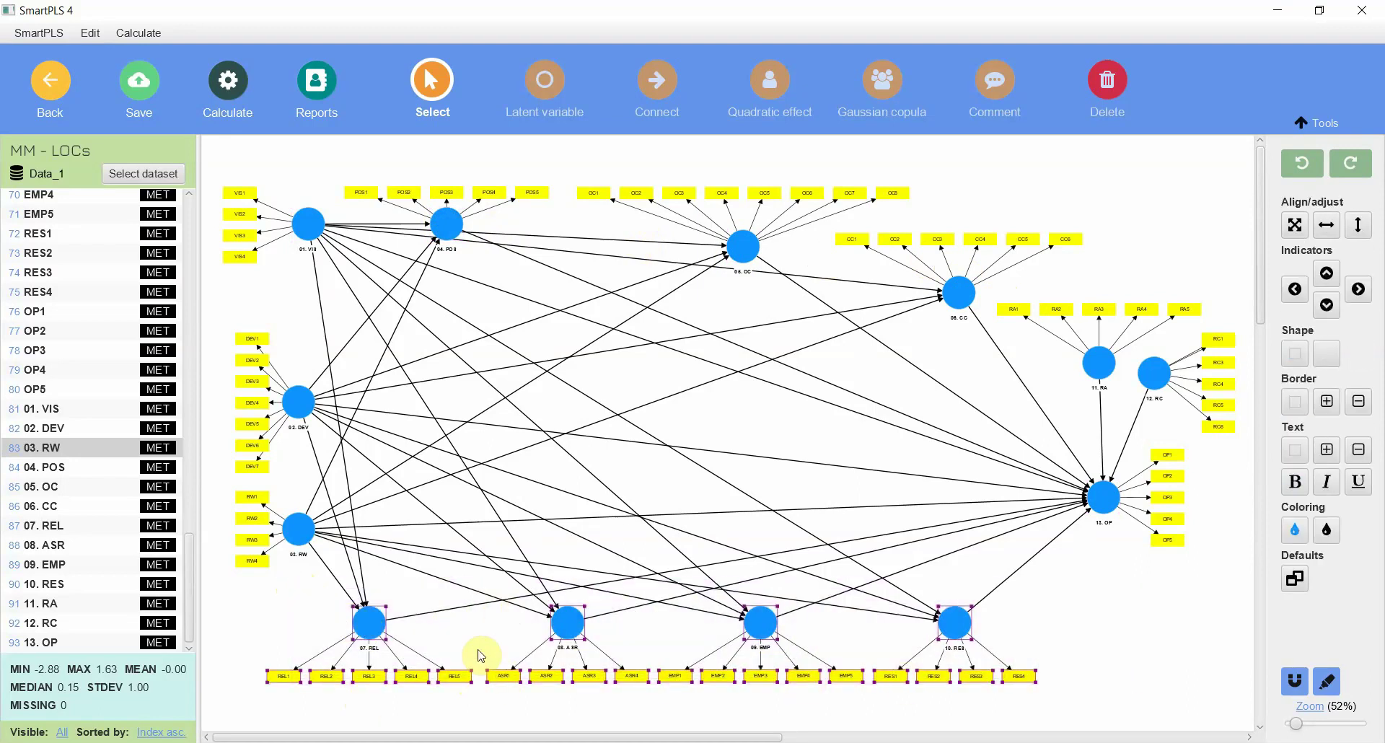
pyautogui.click(48, 512)
pyautogui.click(54, 525)
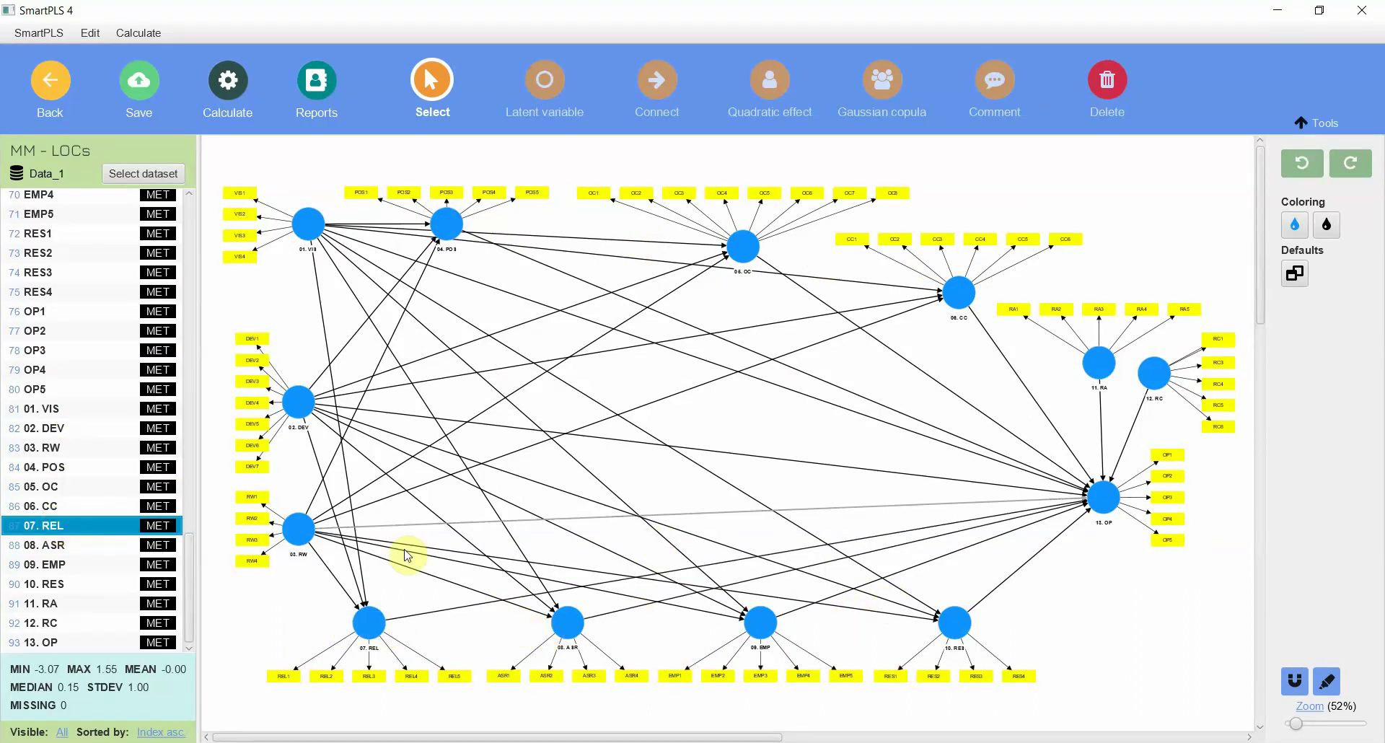
pyautogui.click(422, 395)
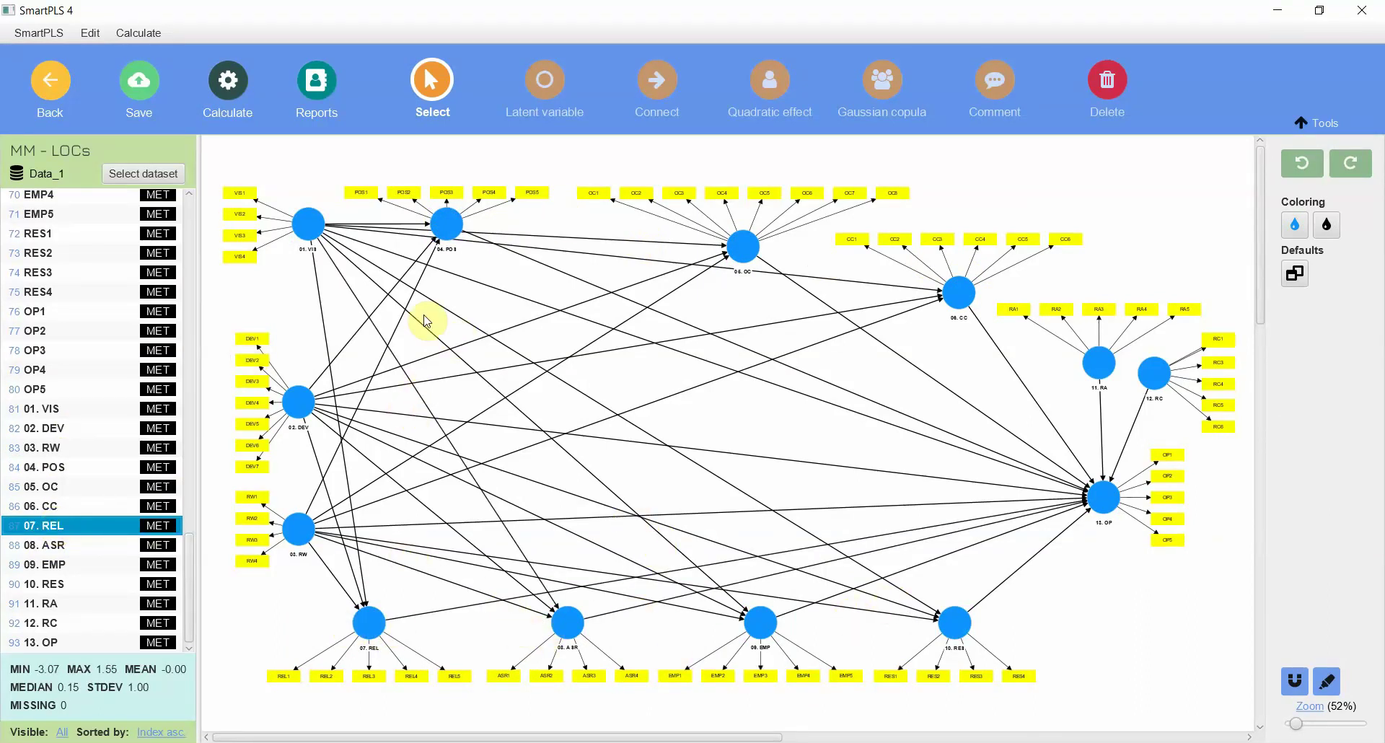
# - Return to the workspace, saving the changes to the MM - LOCs model, and copy that model
pyautogui.click(46, 85)
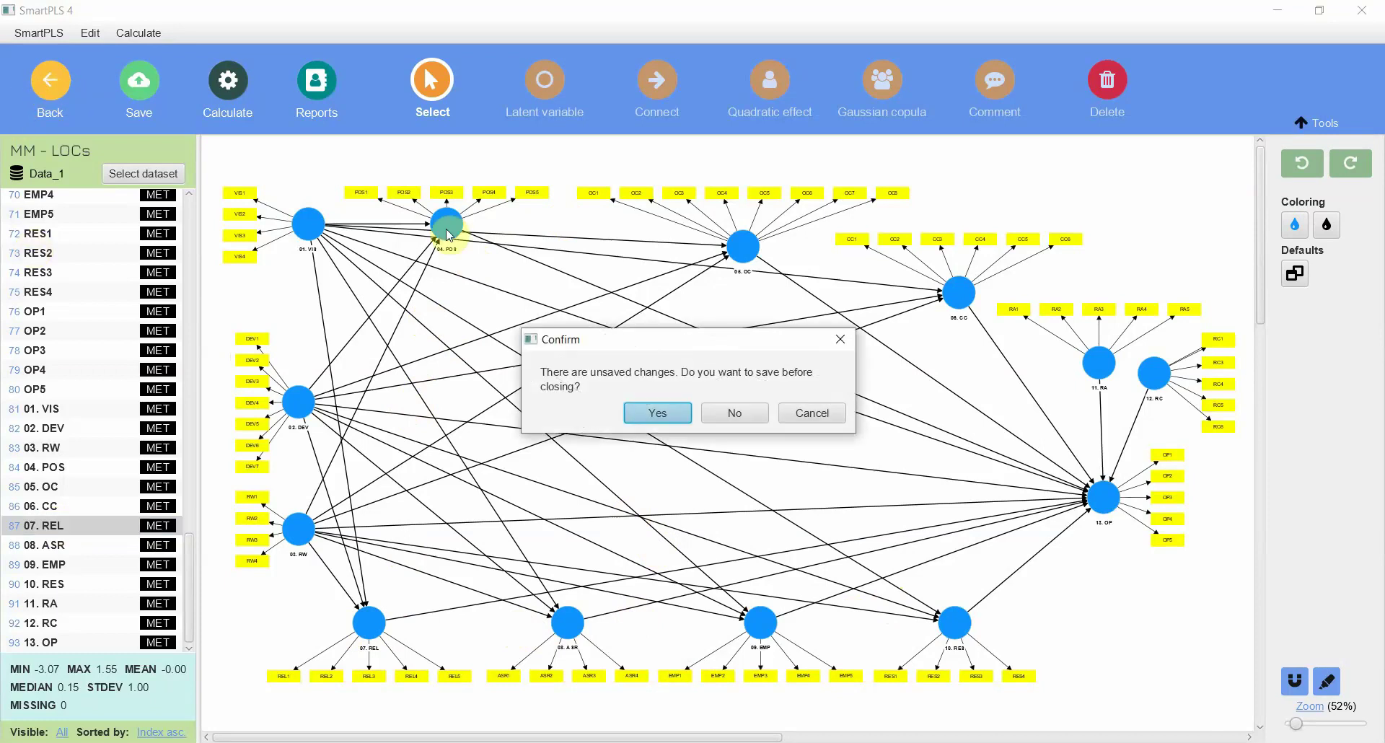
pyautogui.click(679, 413)
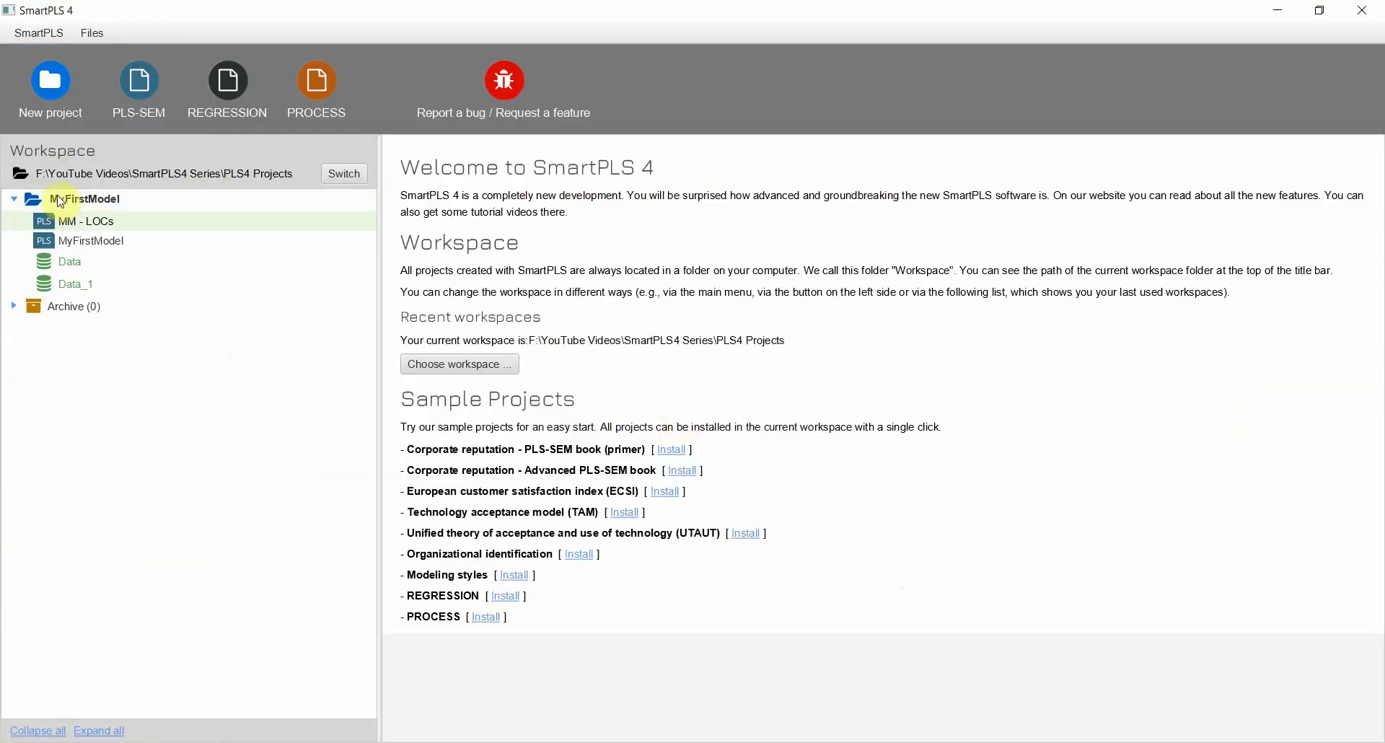
pyautogui.rightClick(90, 219)
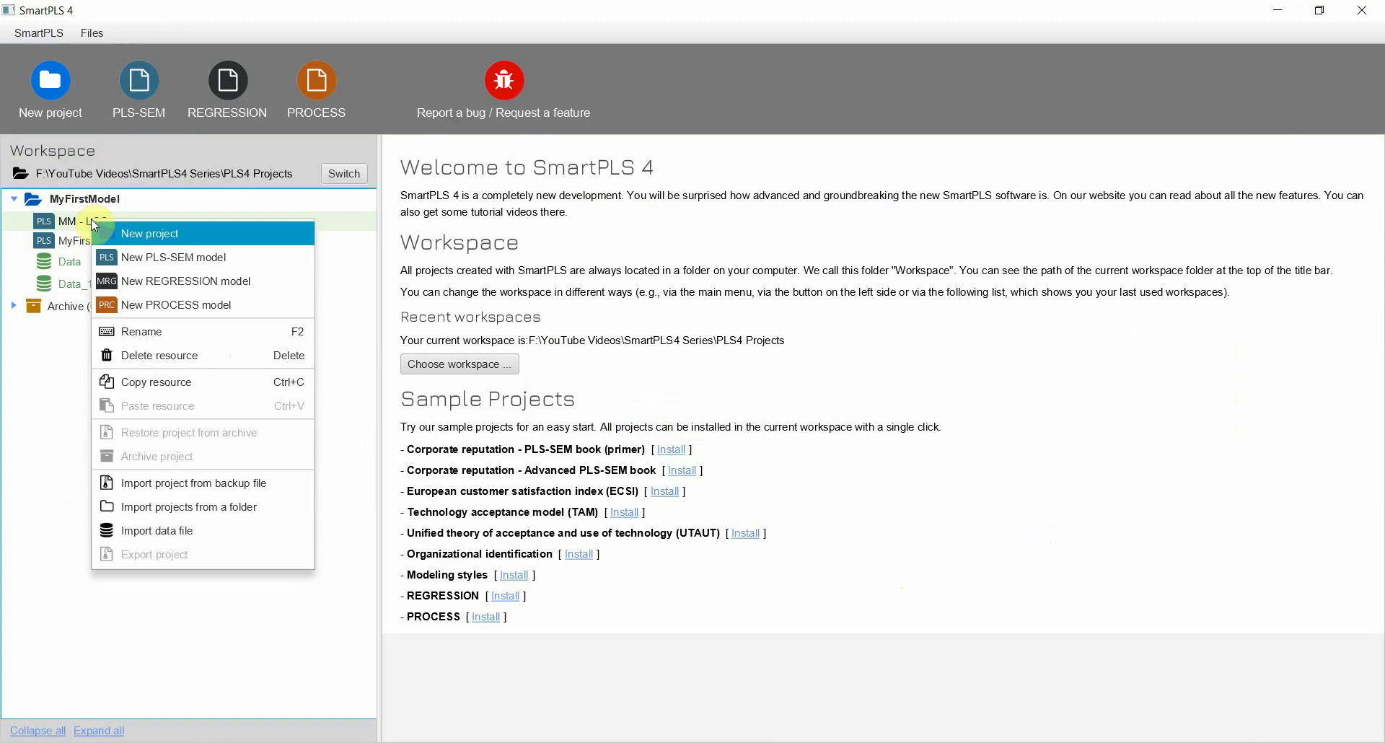
pyautogui.click(159, 381)
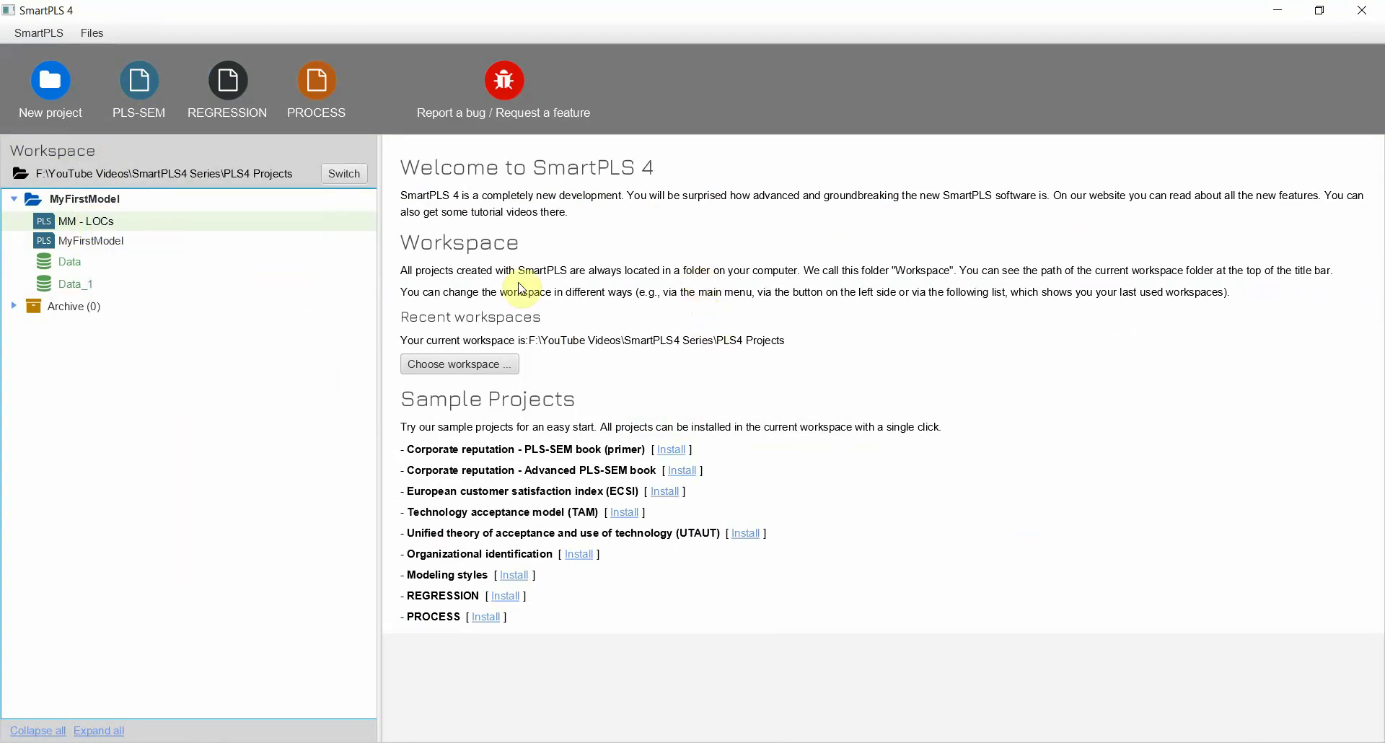
# - Paste the copied model into the MyFirstModel project under the name MM - Ref ISQ
pyautogui.rightClick(58, 201)
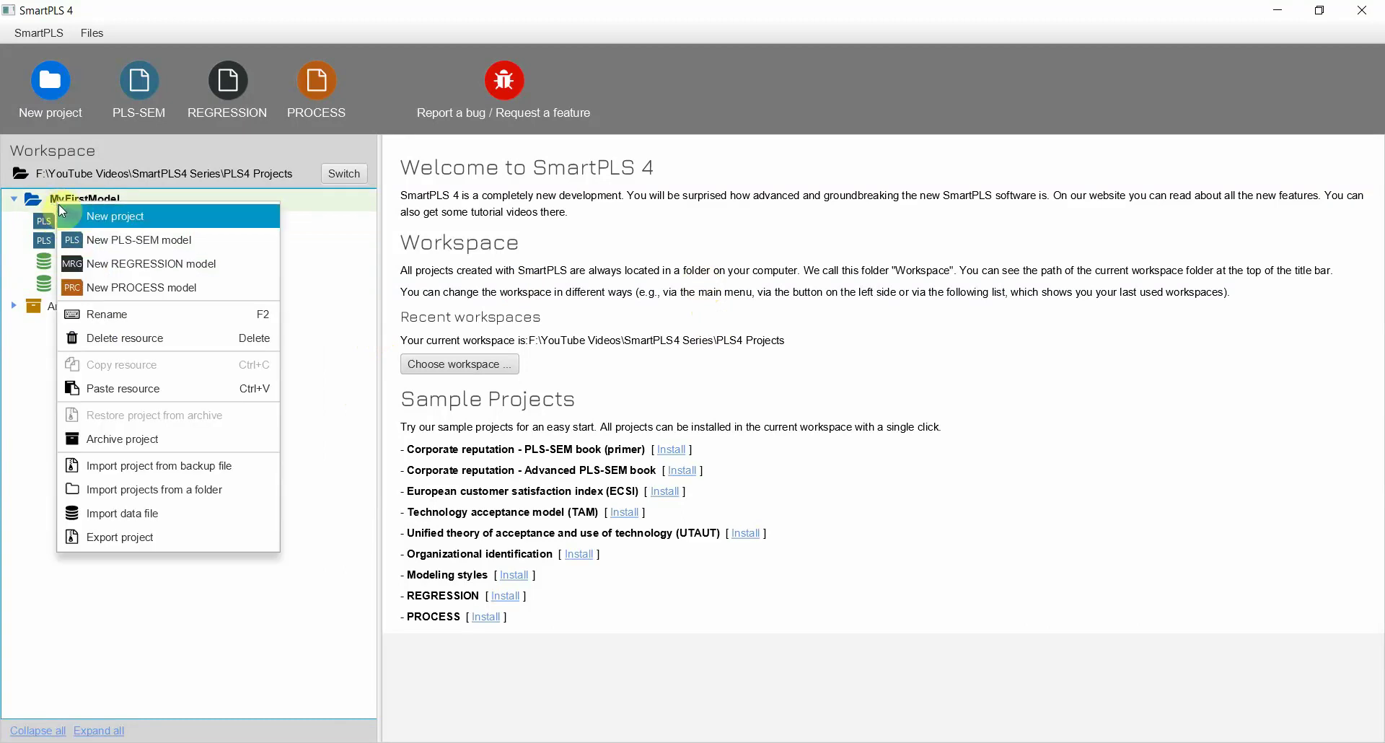
pyautogui.click(94, 388)
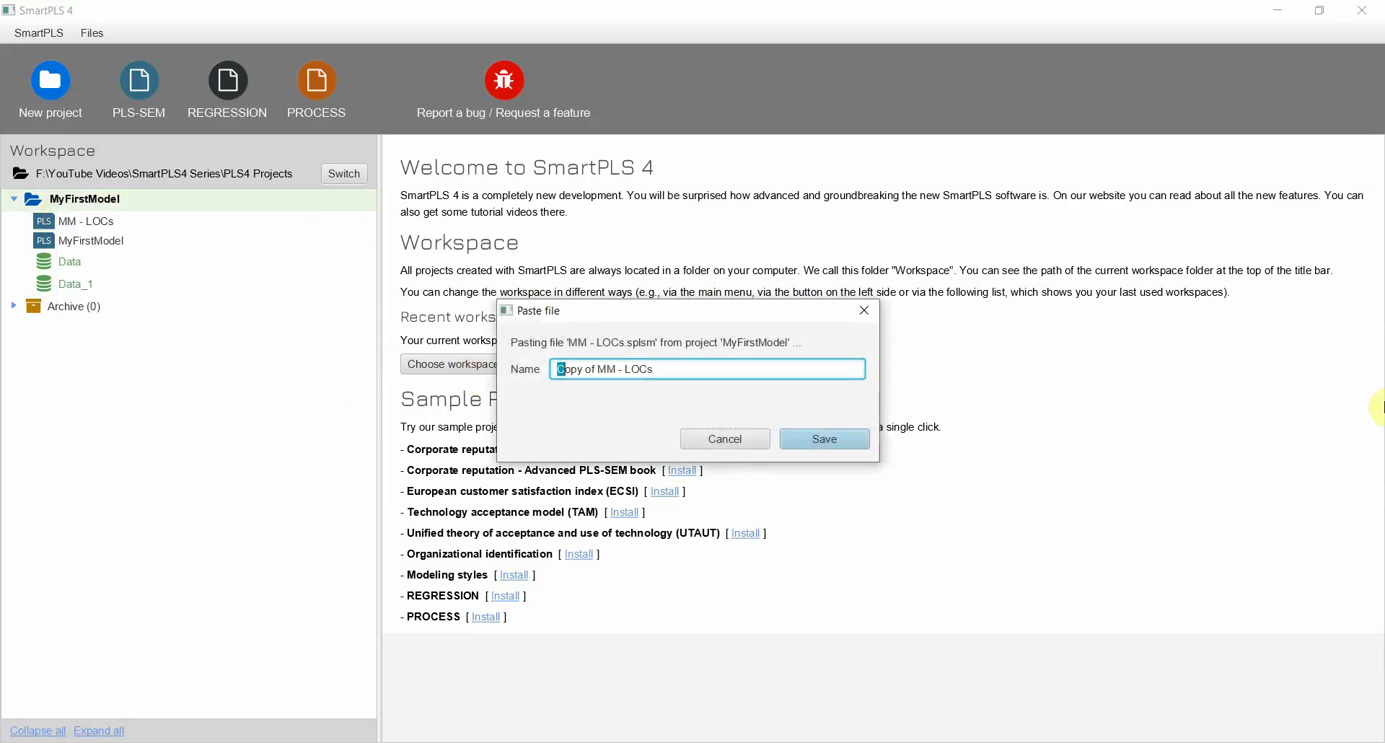
pyautogui.press('BackSpace')
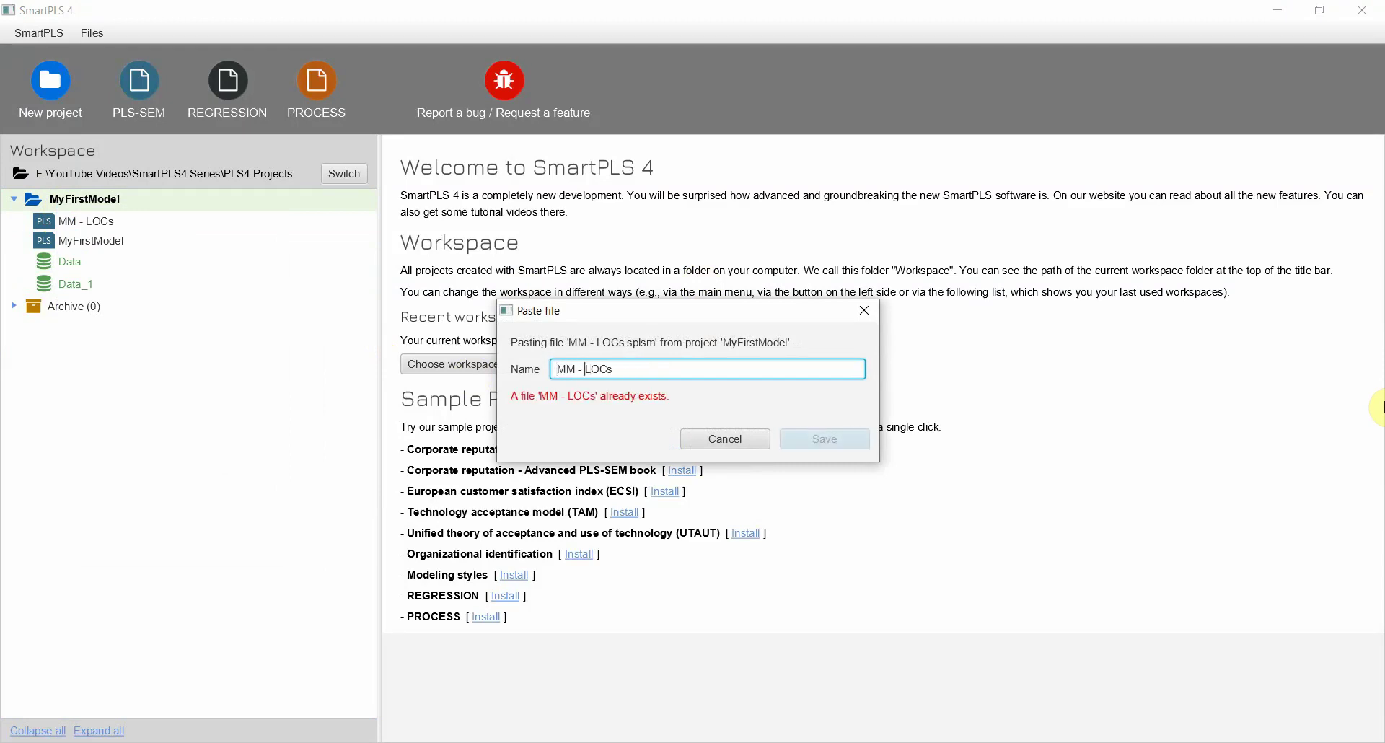
pyautogui.press('BackSpace')
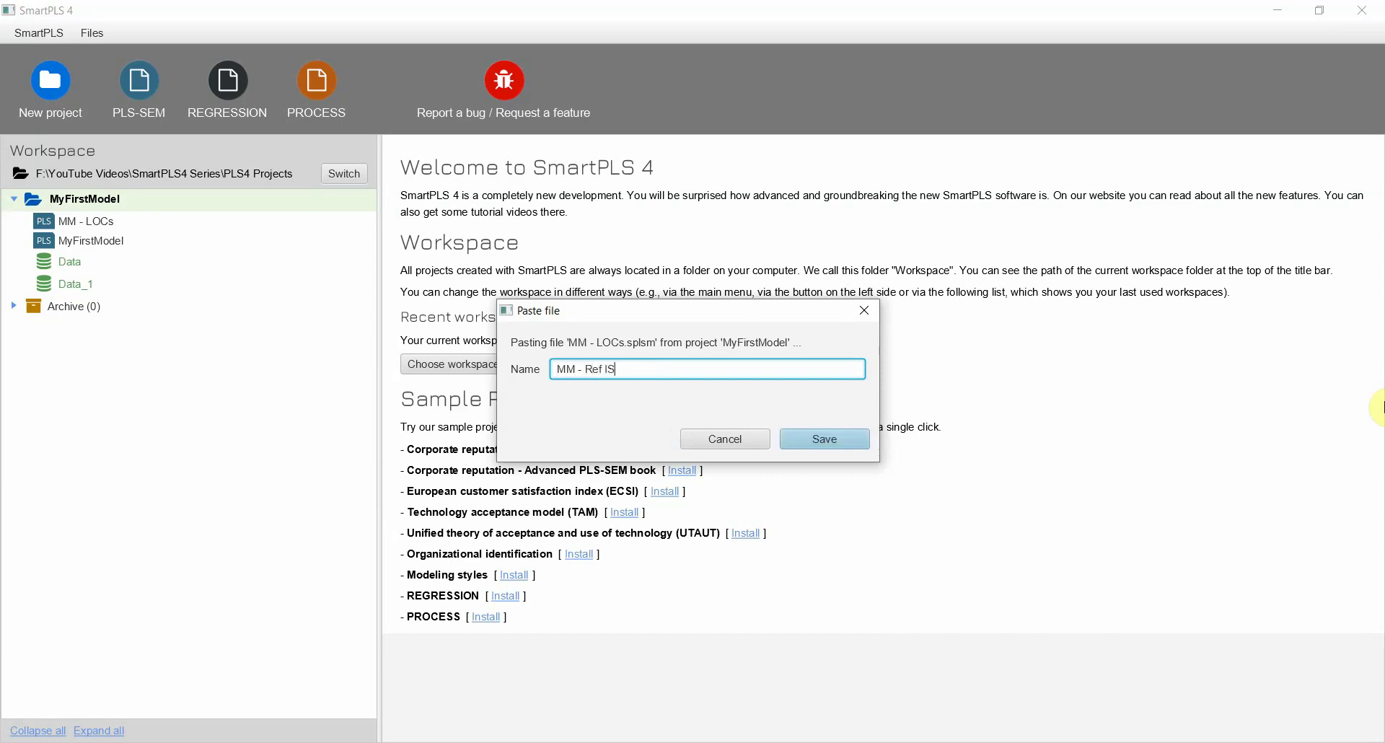
pyautogui.write('Ref ISQ')
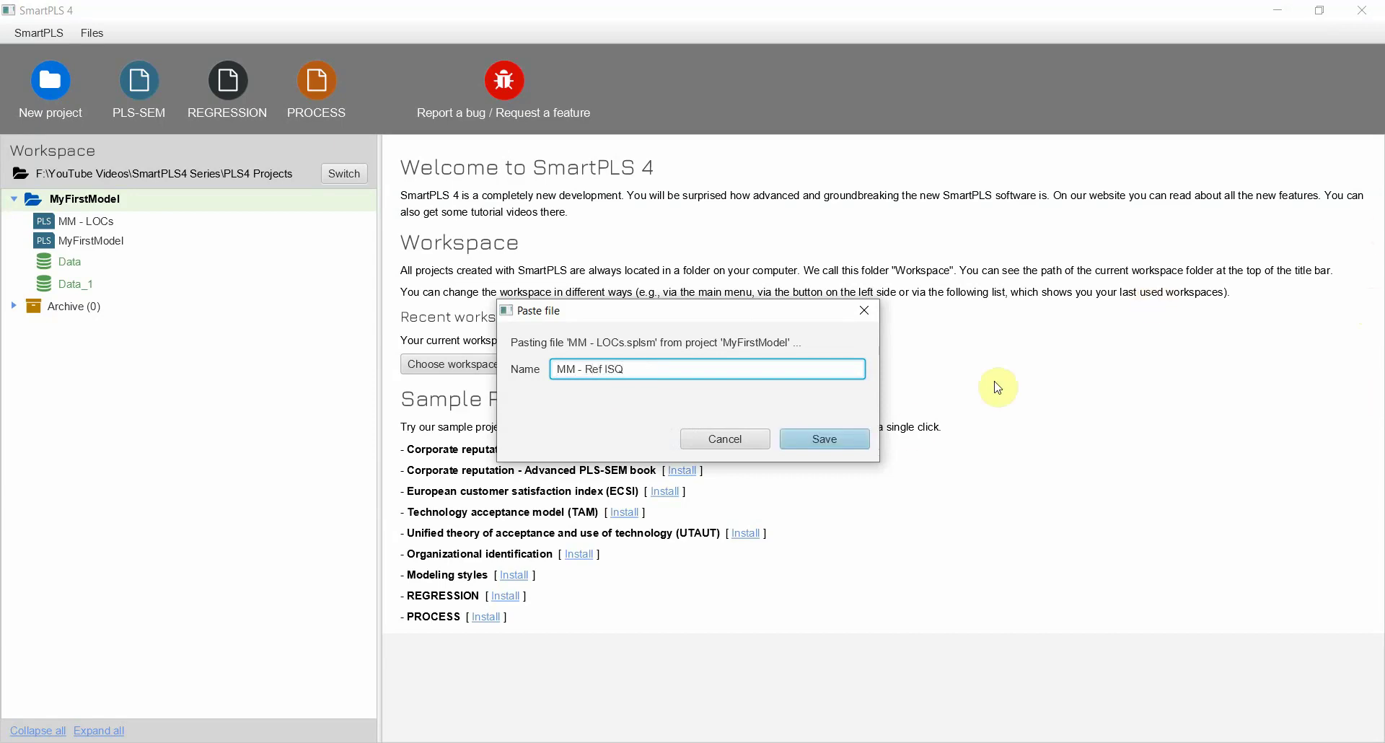
pyautogui.click(825, 439)
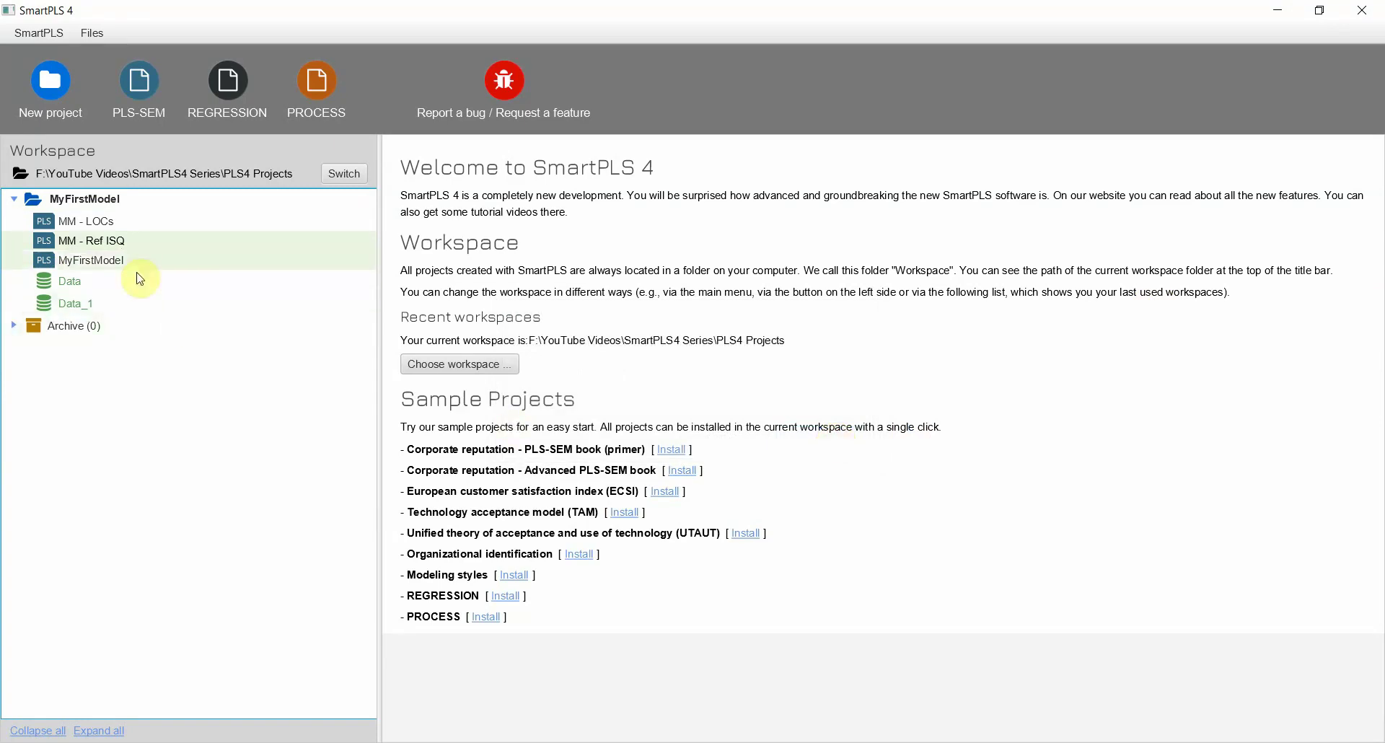
# - Open the MM - Ref ISQ model and delete the 07. REL, 08. ASR, 09. EMP and 10. RES constructs
pyautogui.click(117, 242)
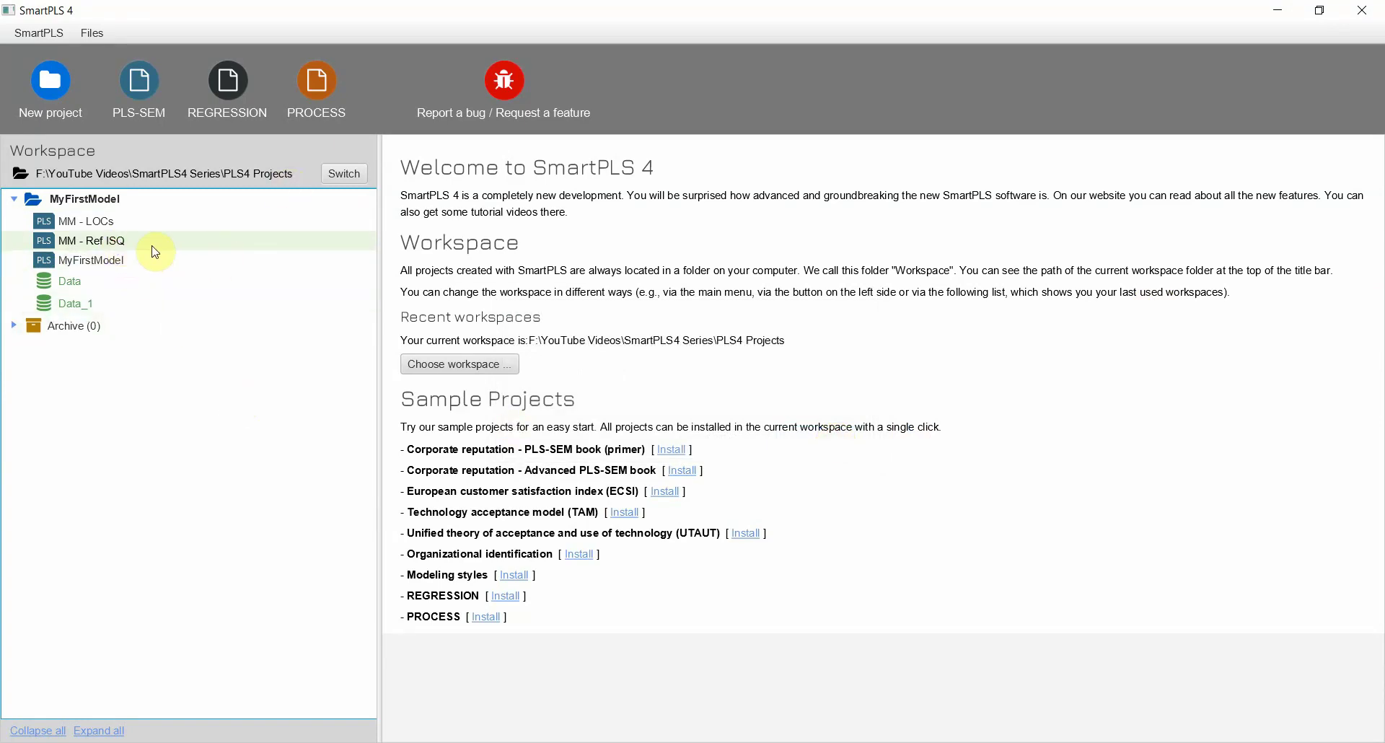
pyautogui.doubleClick(148, 246)
pyautogui.click(368, 626)
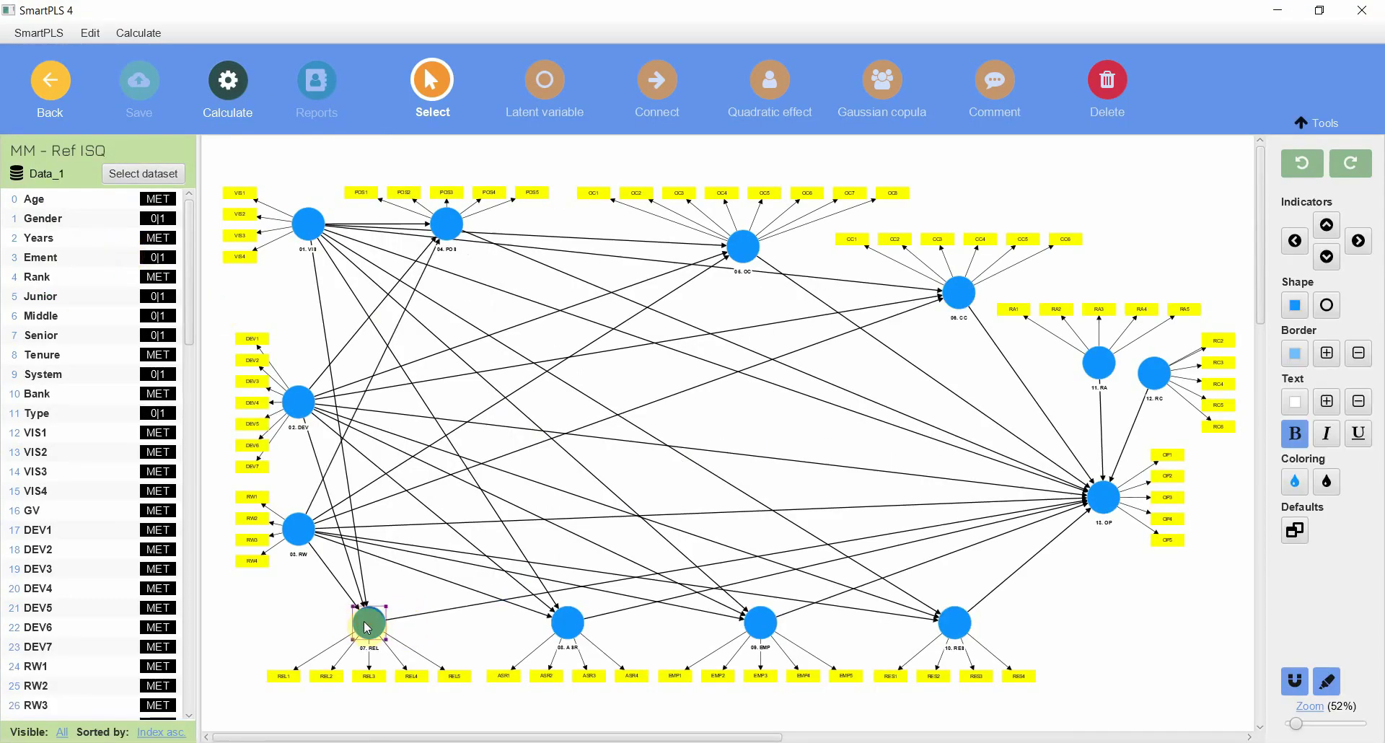
pyautogui.press('Delete')
pyautogui.click(567, 625)
pyautogui.press('Delete')
pyautogui.click(754, 633)
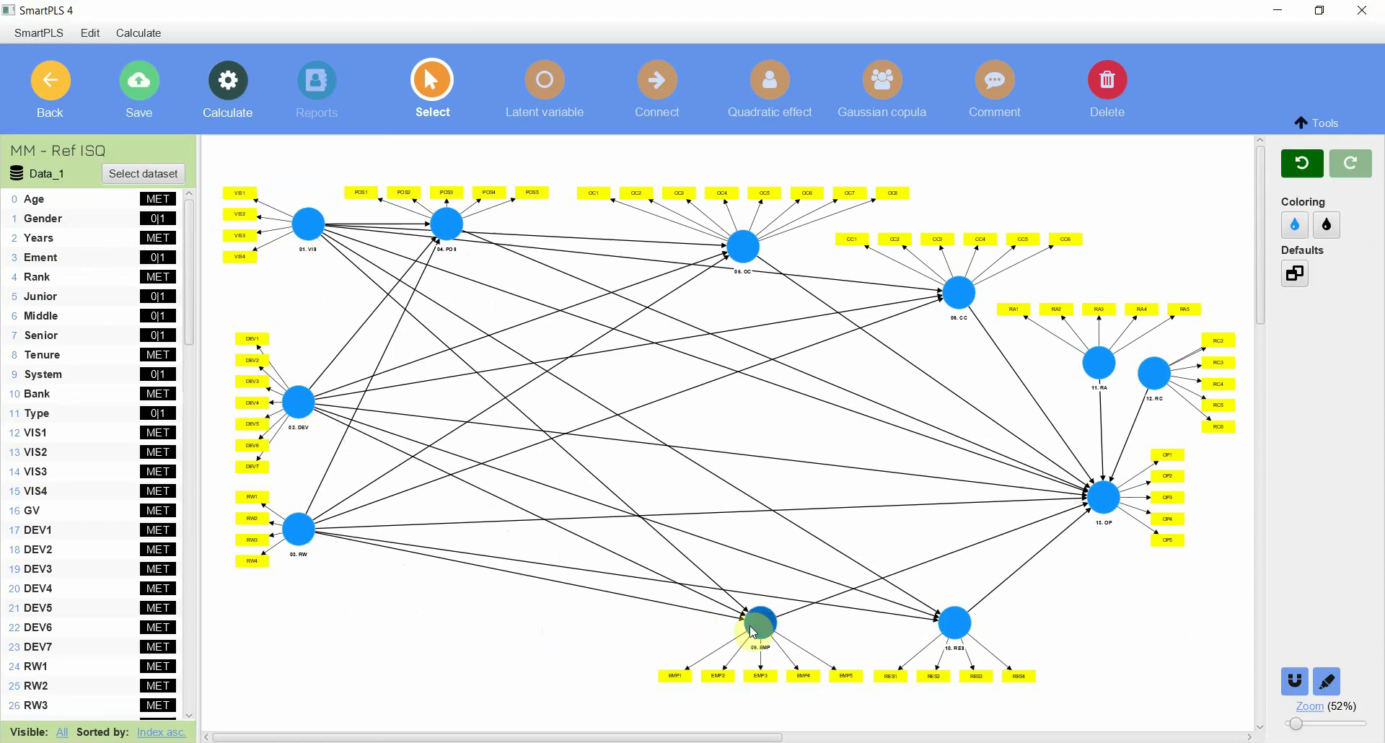
pyautogui.press('Delete')
pyautogui.click(967, 629)
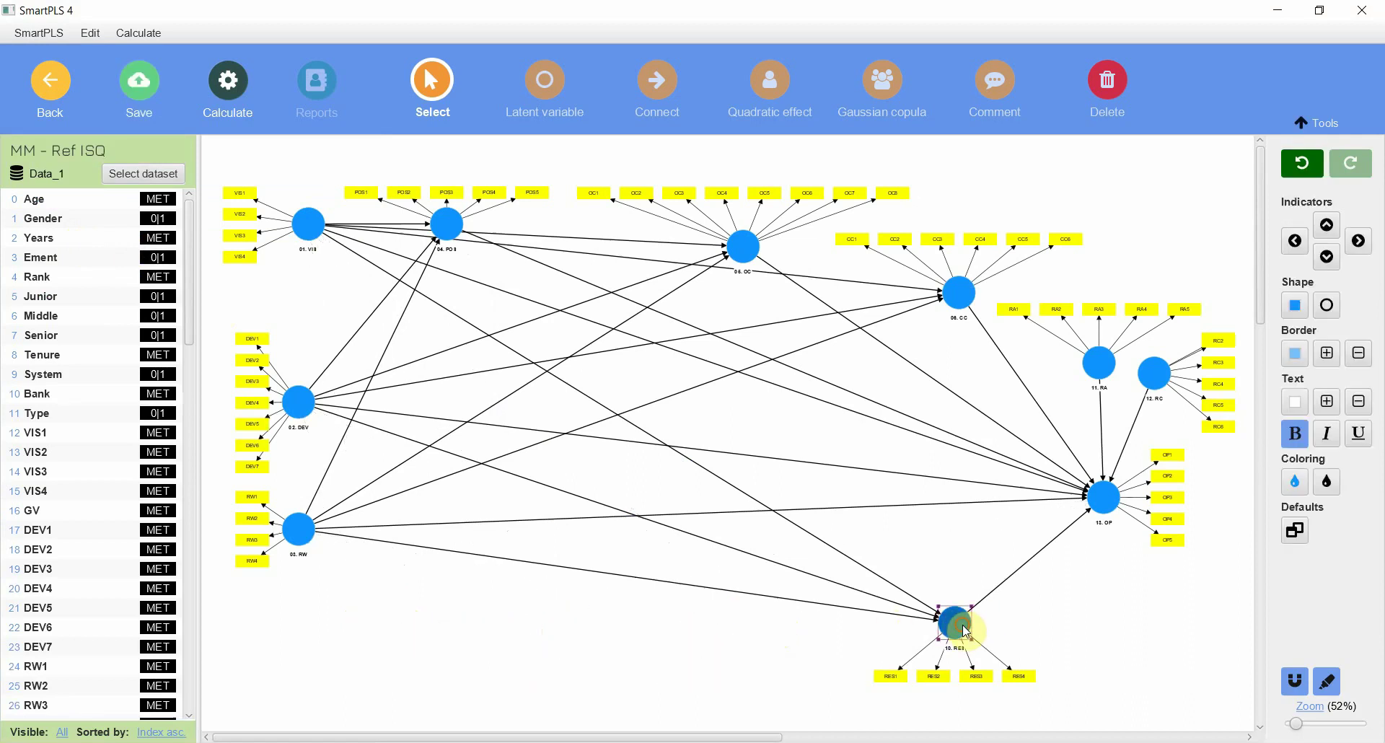
pyautogui.press('Delete')
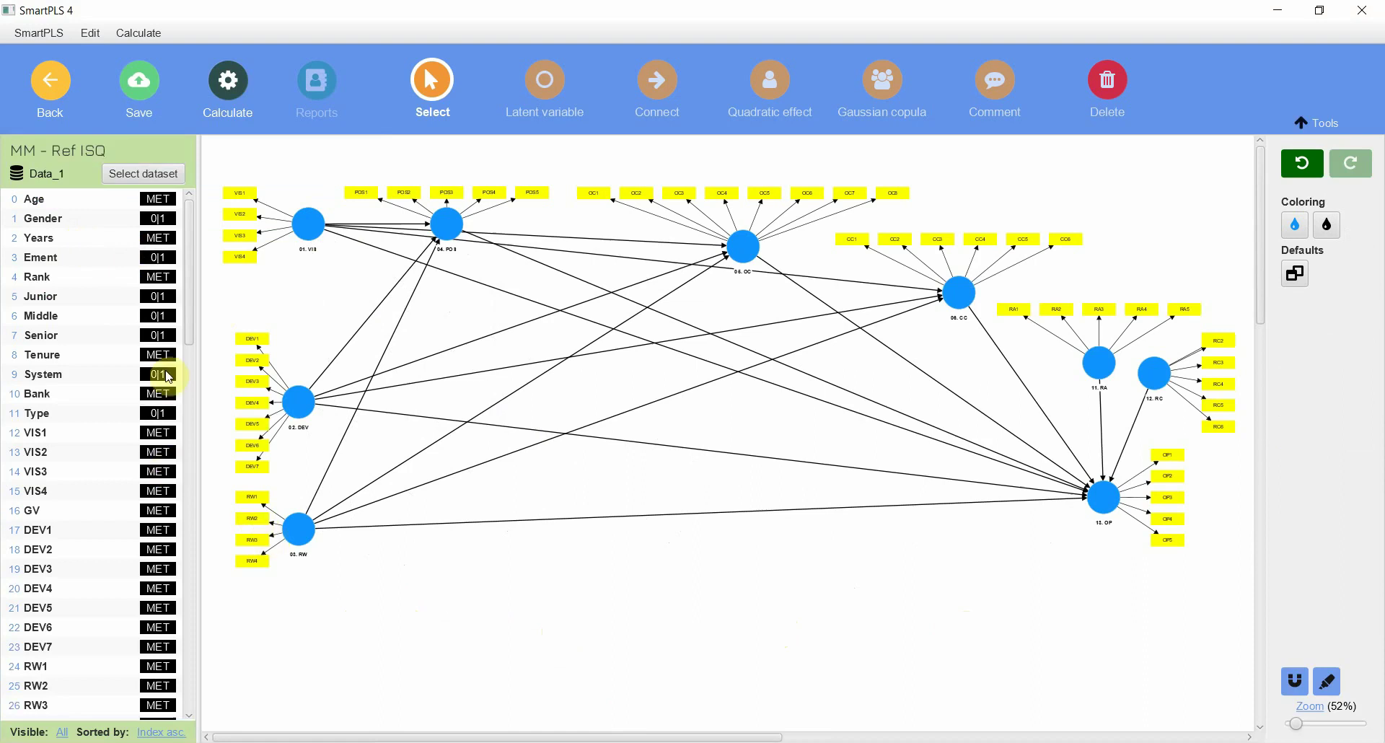
# - Create a latent variable named ISQ below the other constructs from the 07. REL, 08. ASR, 09. EMP and 10. RES score indicators
pyautogui.moveTo(188, 272); pyautogui.dragTo(202, 657)
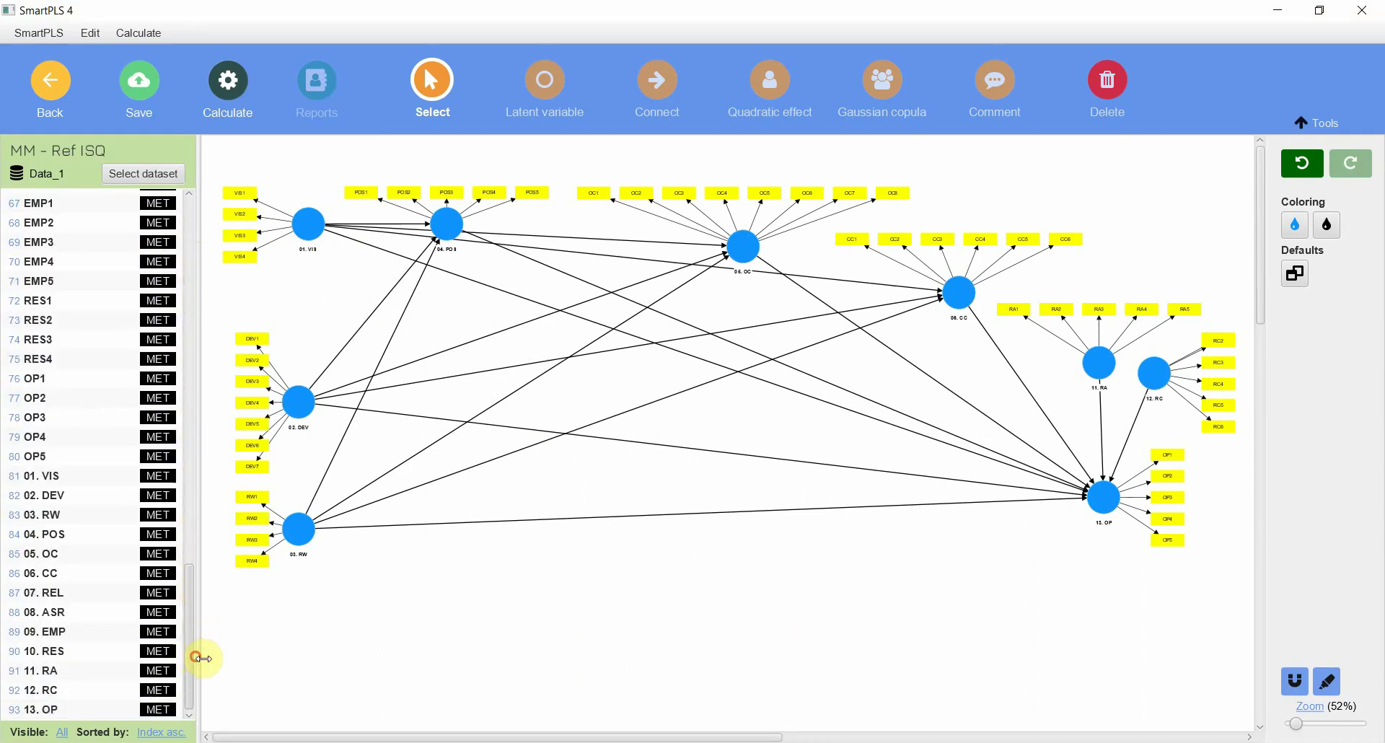
pyautogui.click(56, 593)
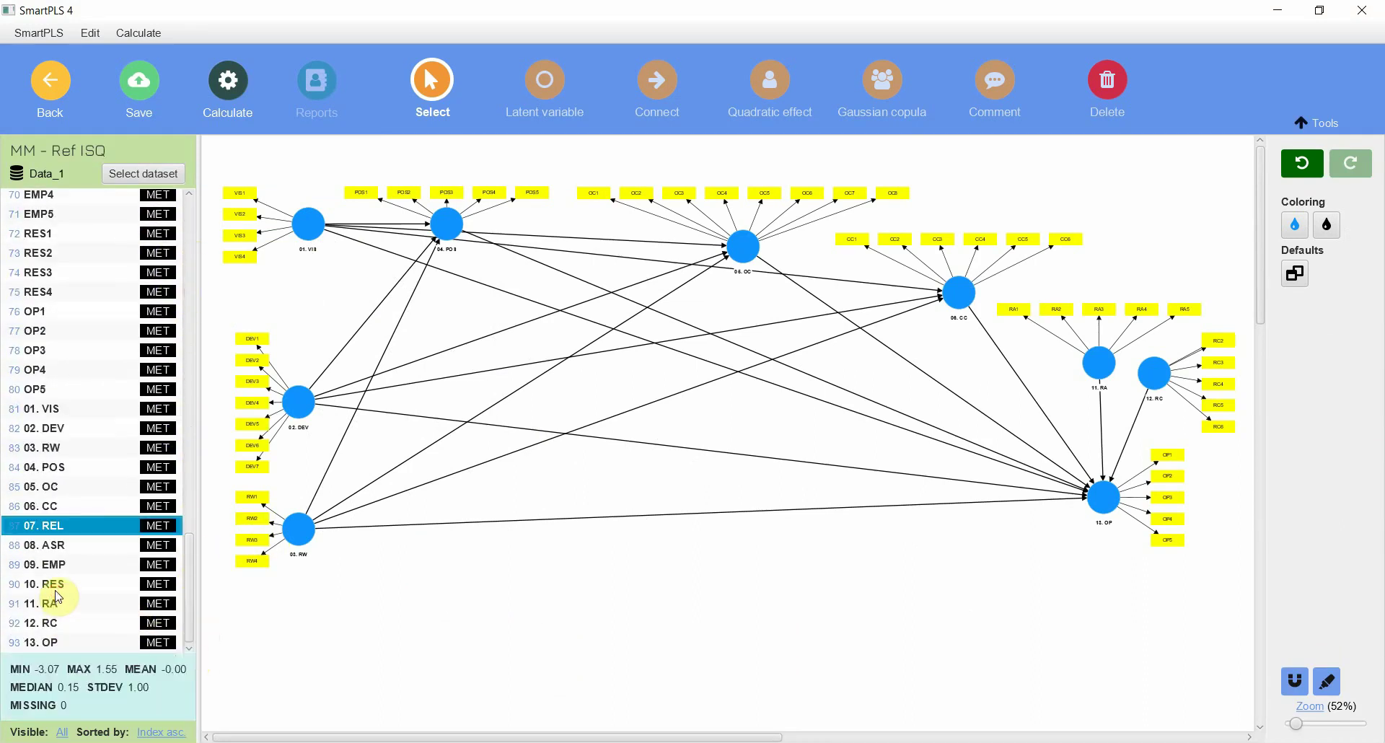
pyautogui.keyDown('ctrl'); pyautogui.click(64, 542); pyautogui.keyUp('ctrl')
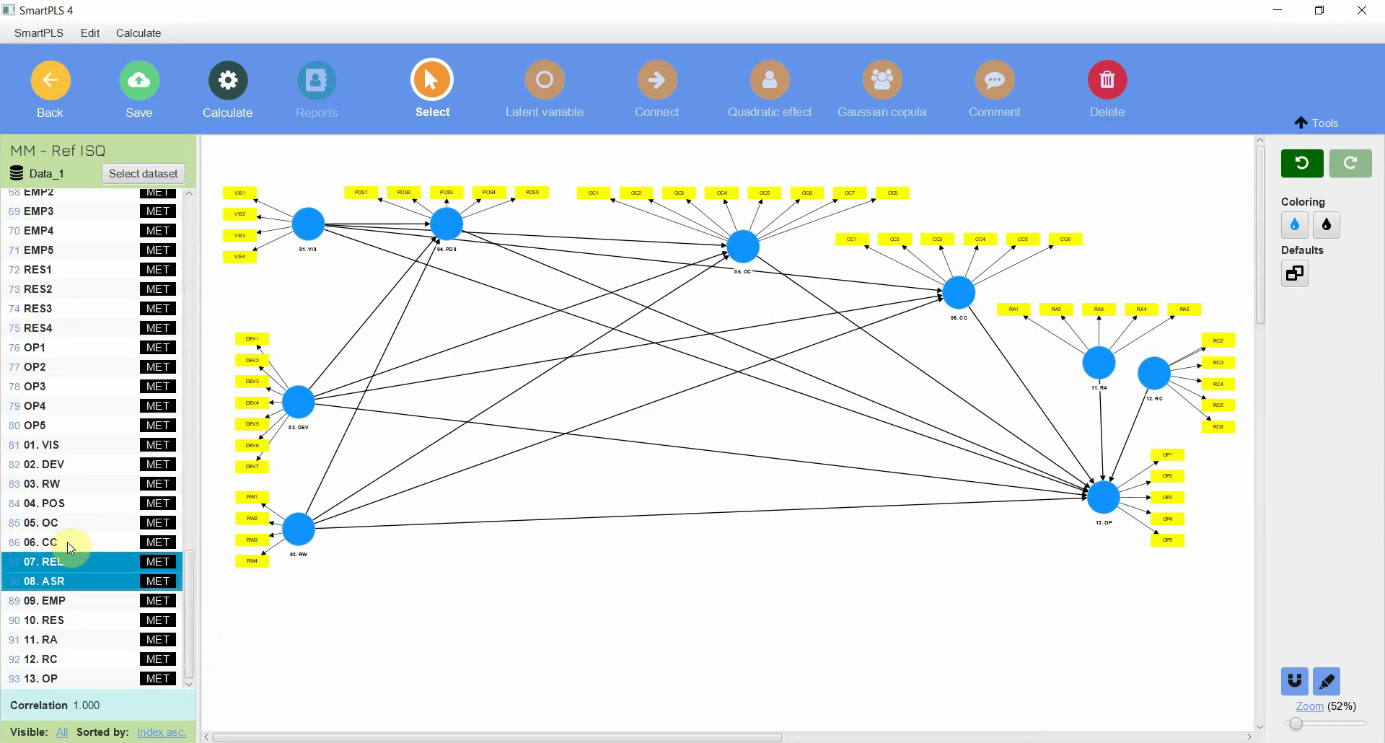
pyautogui.keyDown('ctrl'); pyautogui.click(65, 601); pyautogui.keyUp('ctrl')
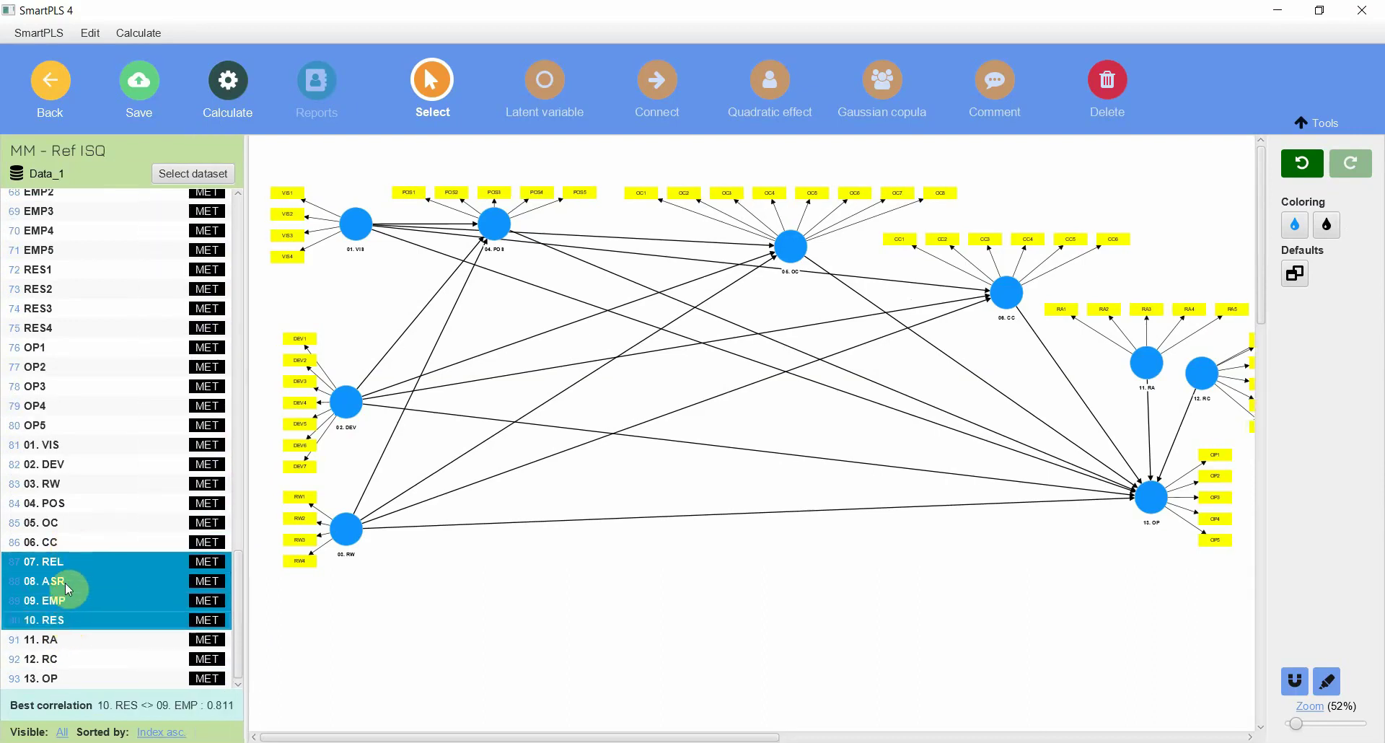
pyautogui.moveTo(64, 566); pyautogui.dragTo(739, 577)
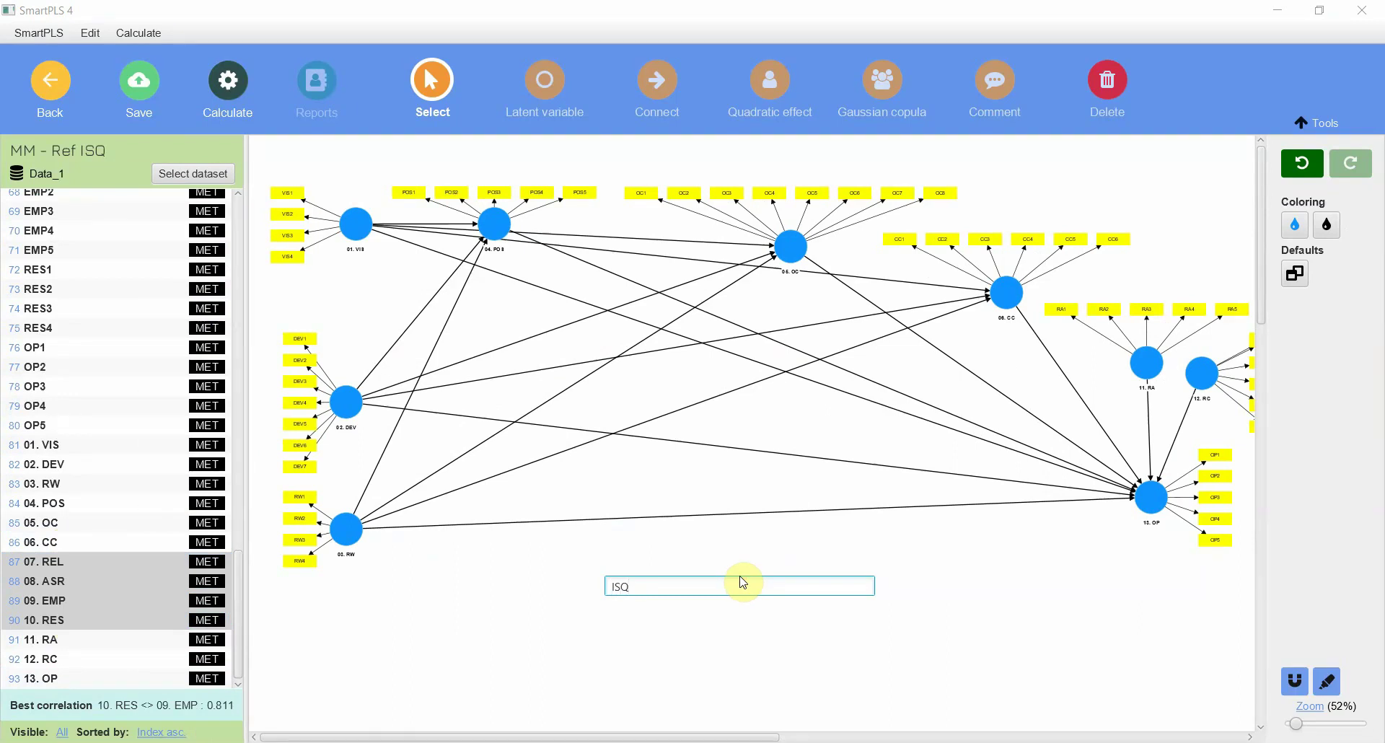
pyautogui.write('ISQ')
pyautogui.press('Return')
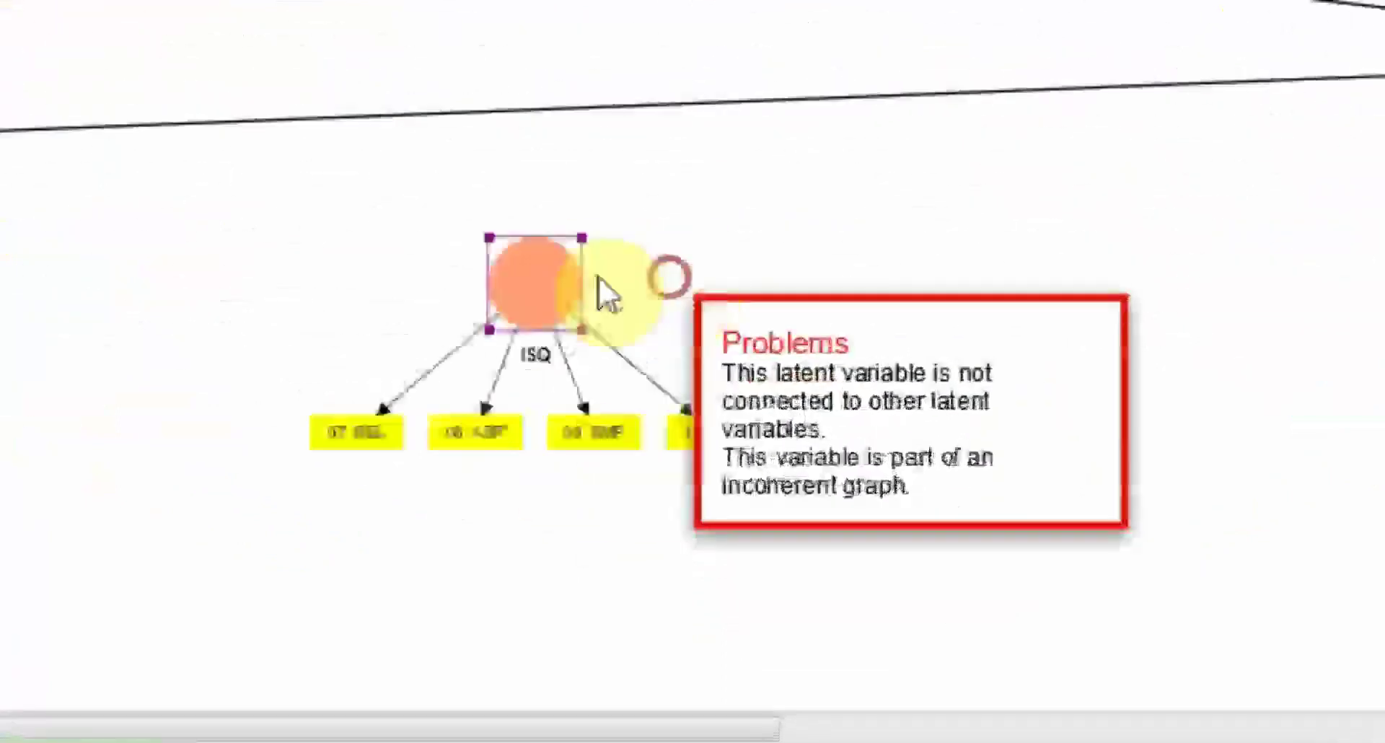
pyautogui.moveTo(534, 288); pyautogui.dragTo(415, 328)
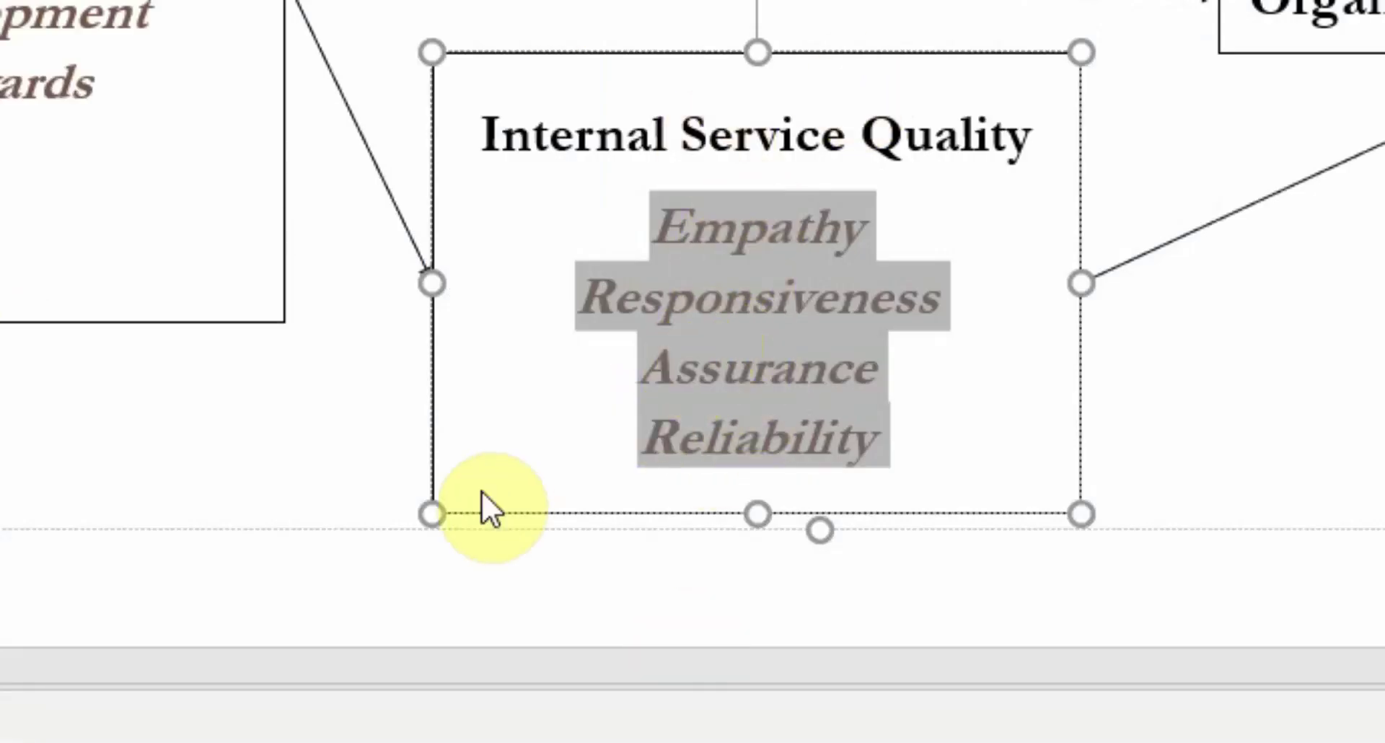
# - Review the Internal Service Quality dimensions in the framework diagram and select the 01. VIS, 02. DEV and 03. RW constructs in the model
pyautogui.click(628, 443)
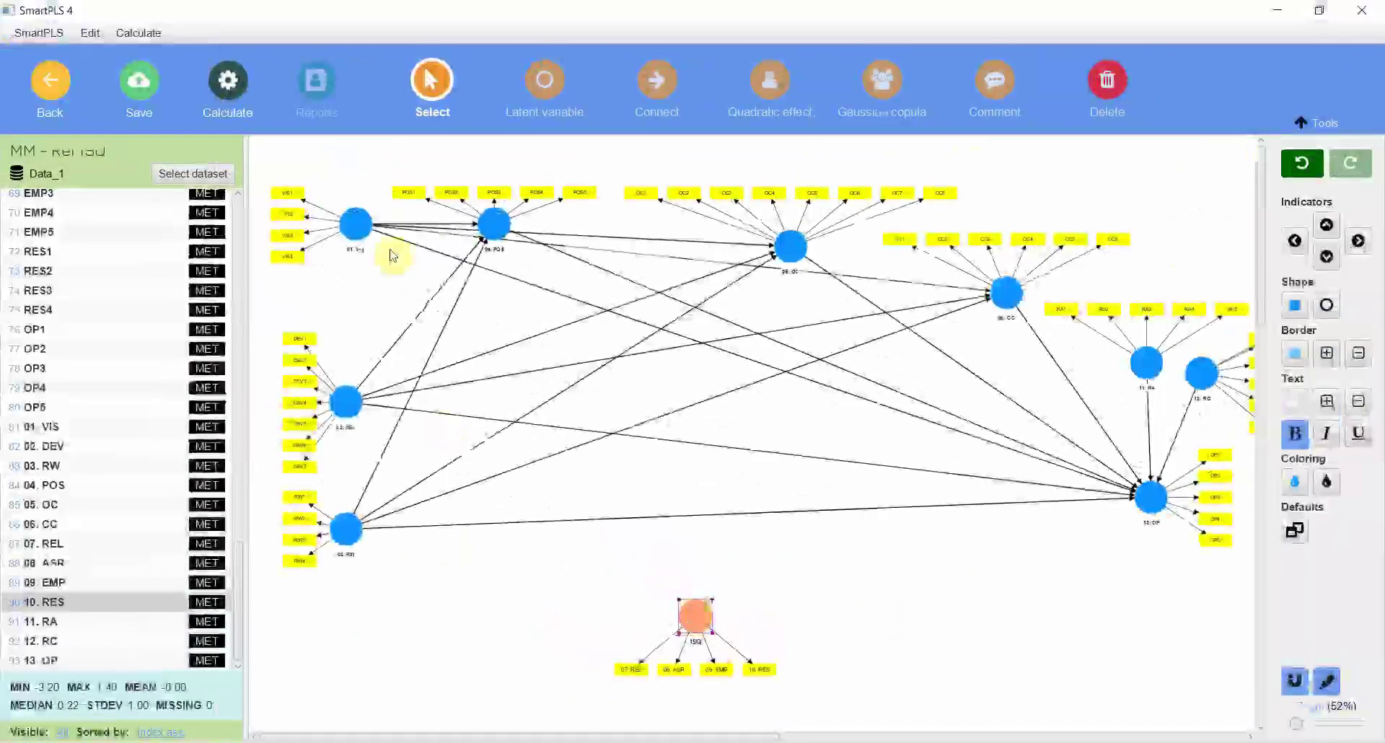
pyautogui.moveTo(266, 154); pyautogui.dragTo(380, 591)
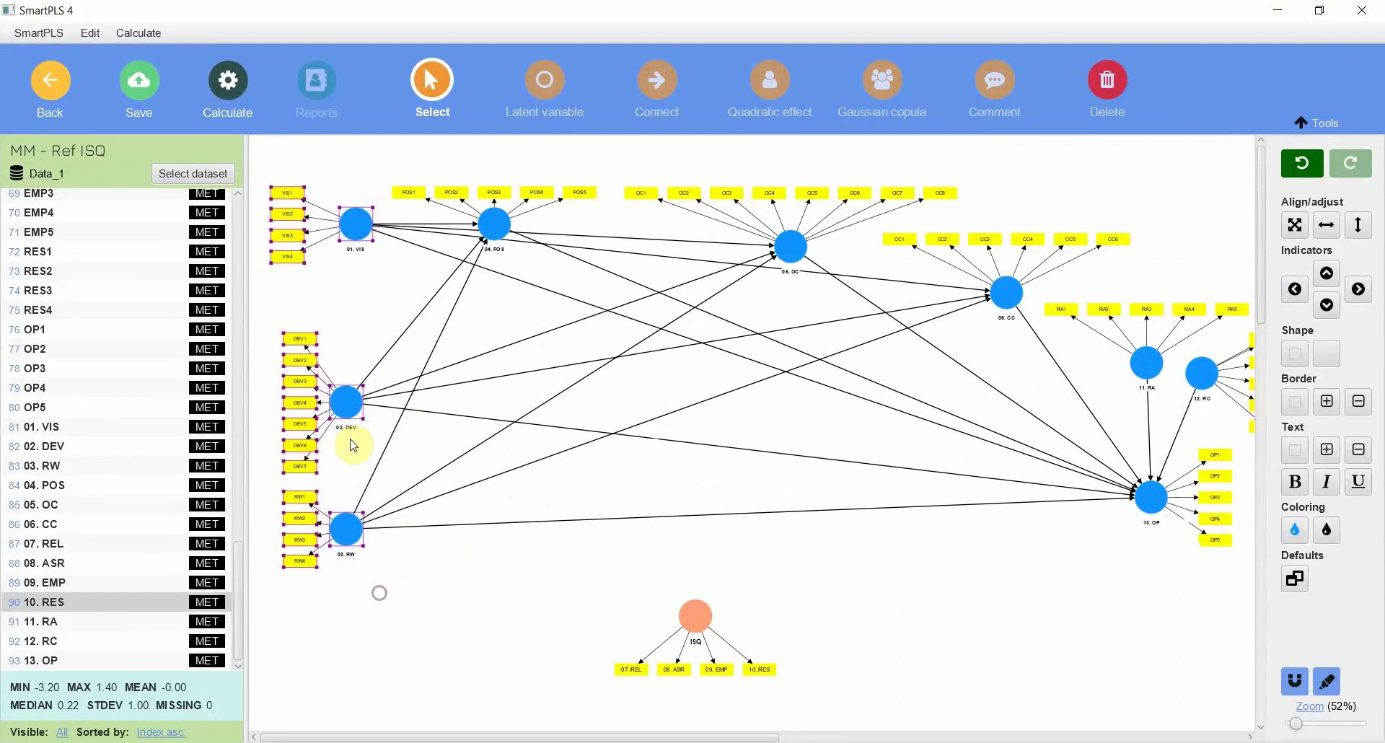
pyautogui.click(336, 538)
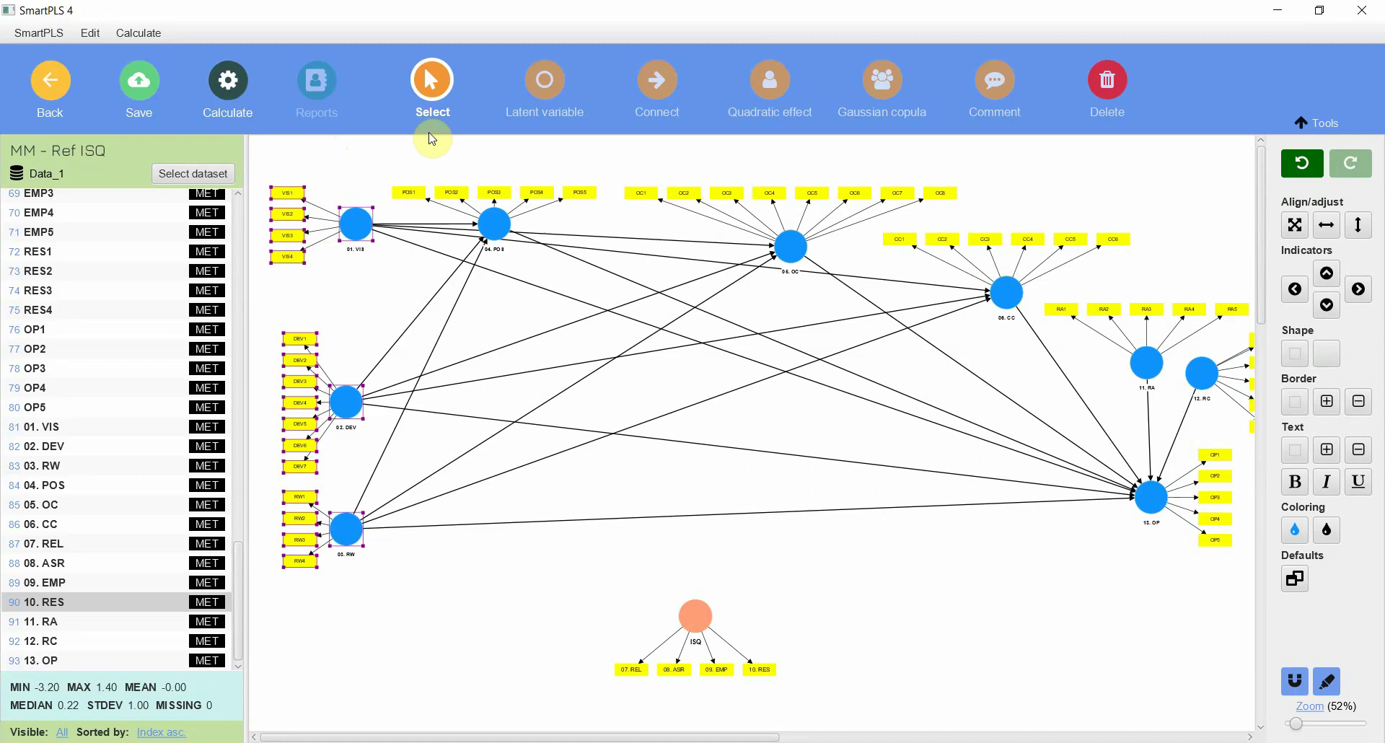
# - Connect ISQ to 13. OP, and connect 01. VIS, 02. DEV and 03. RW to ISQ
pyautogui.click(657, 81)
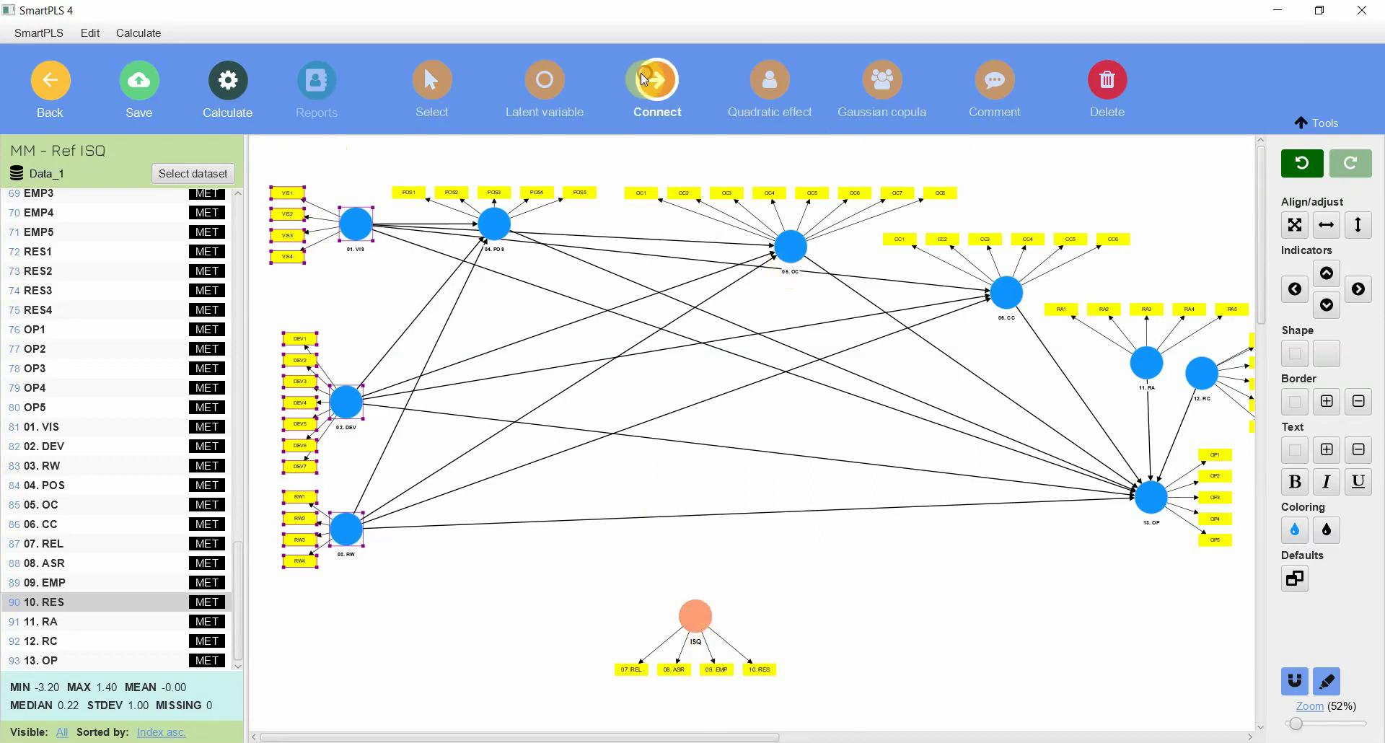
pyautogui.click(697, 628)
pyautogui.click(1153, 505)
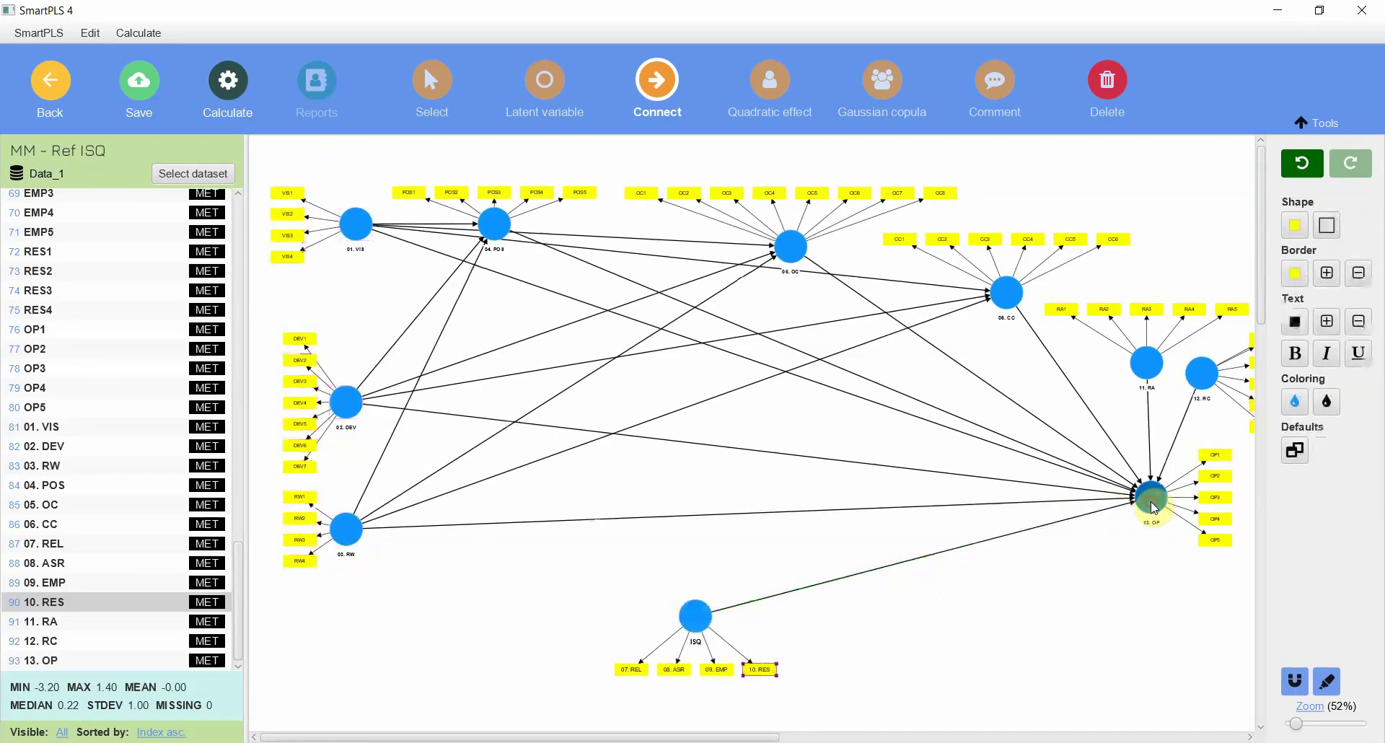
pyautogui.click(355, 224)
pyautogui.click(703, 615)
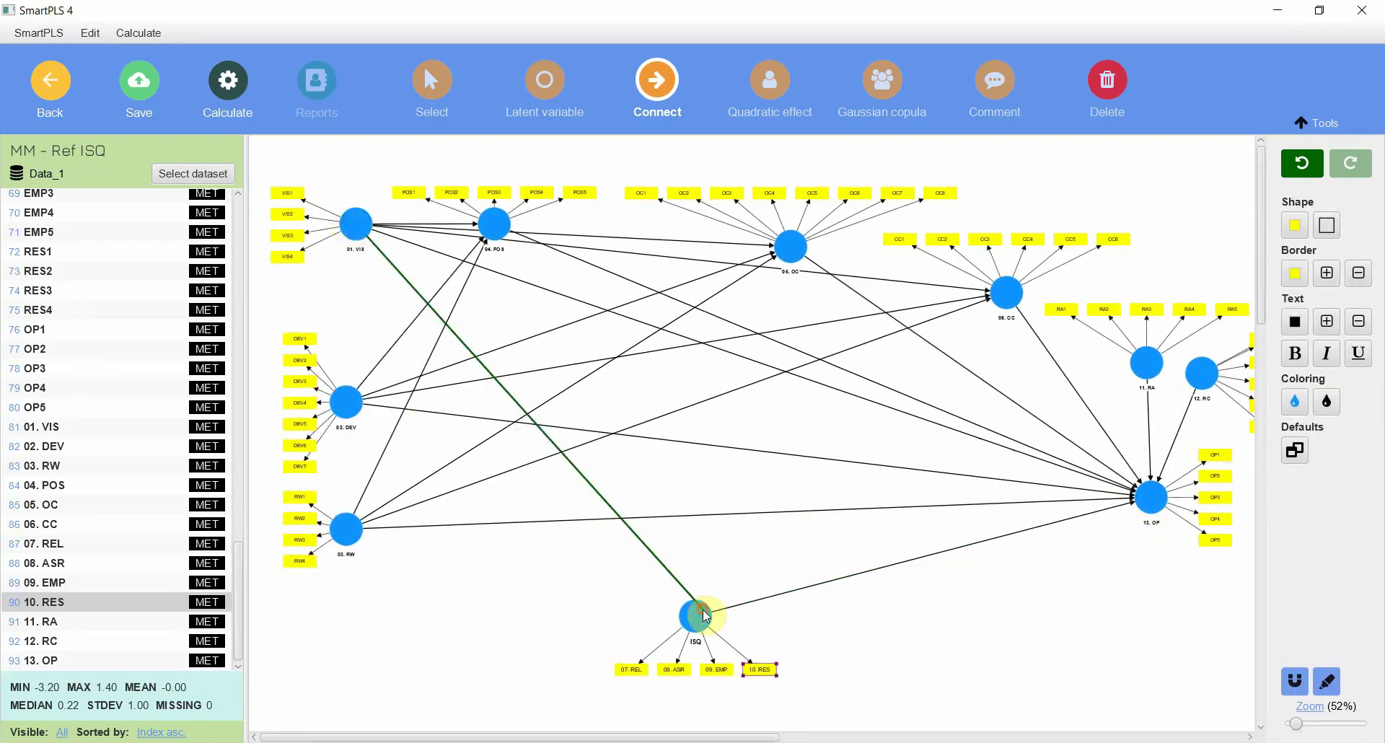
pyautogui.click(357, 400)
pyautogui.click(704, 614)
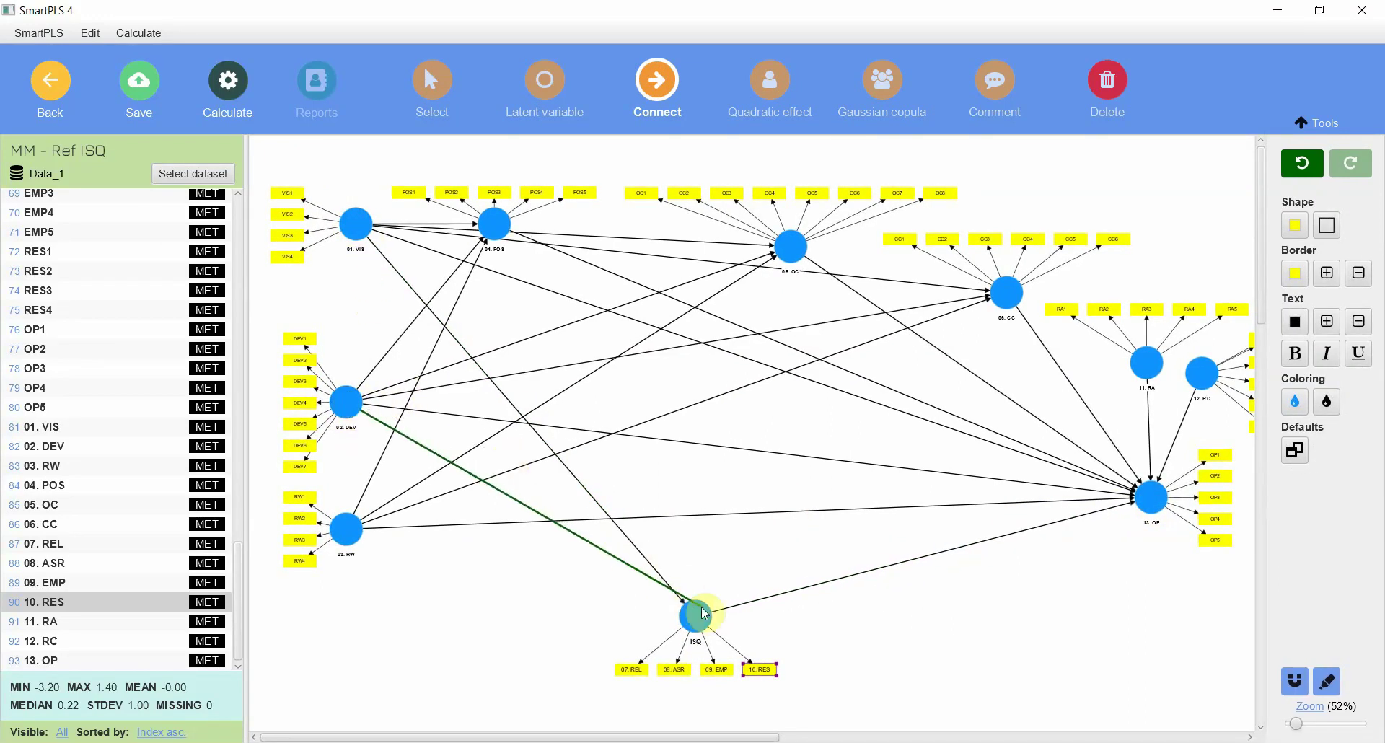
pyautogui.click(346, 528)
pyautogui.click(704, 615)
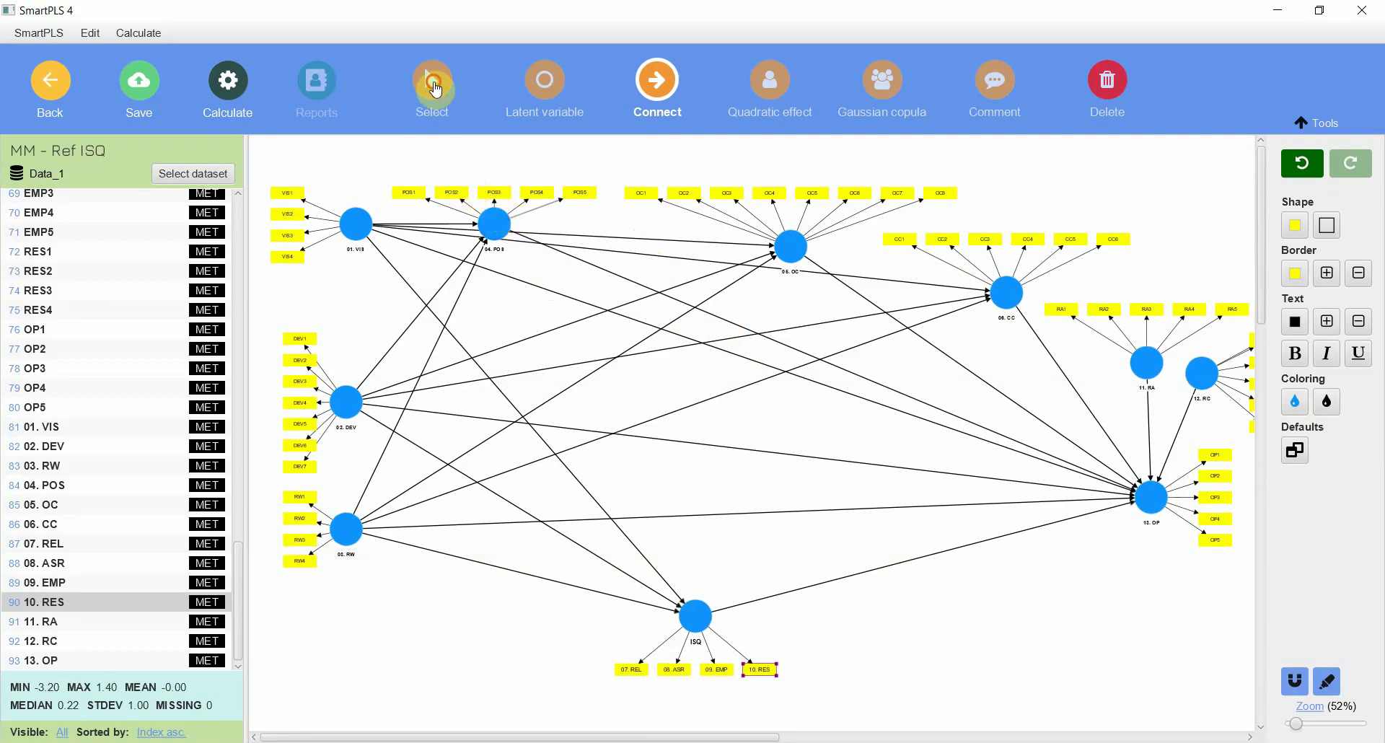
# - Rearrange the diagram by shifting 04. POS, 05. OC, 06. CC, 11. RA and 12. RC up and inward, and 13. OP toward the centre
pyautogui.click(432, 81)
pyautogui.click(491, 232)
pyautogui.moveTo(492, 233); pyautogui.dragTo(462, 212)
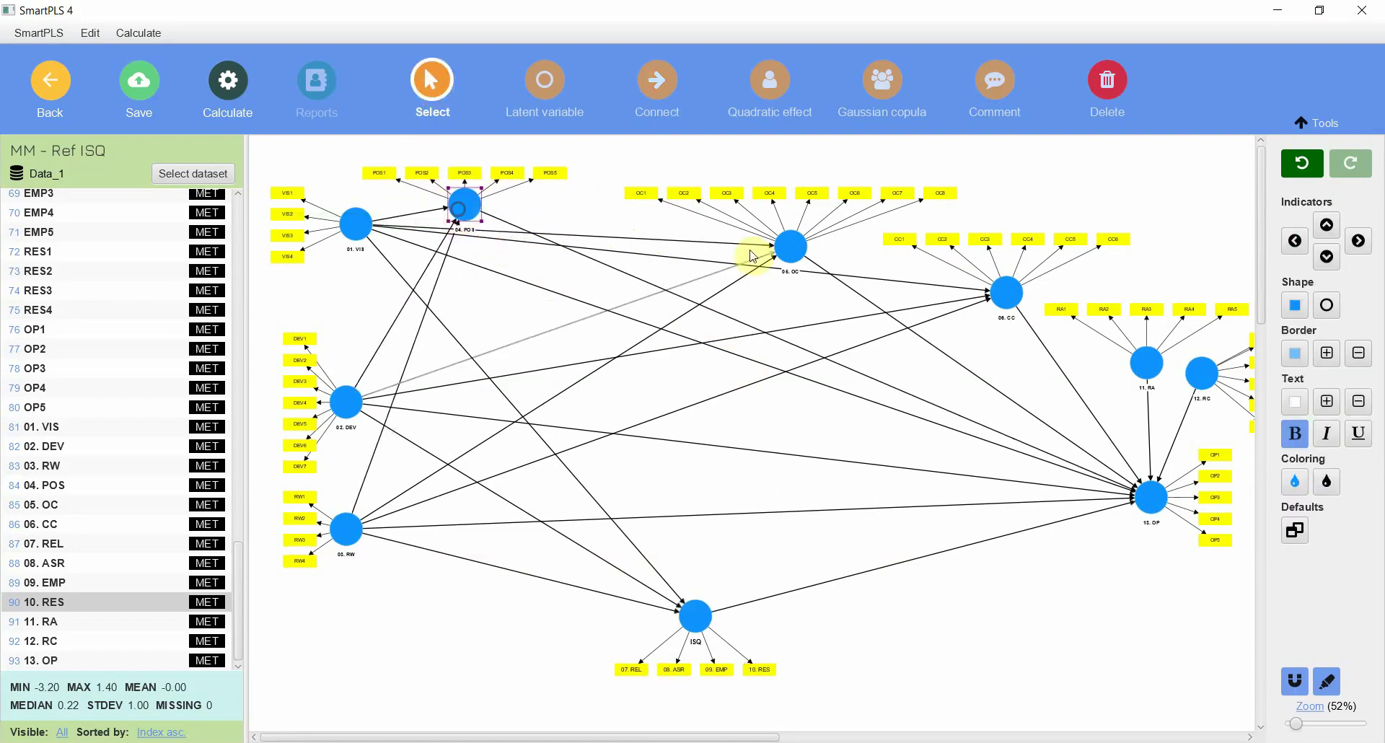
pyautogui.moveTo(788, 242); pyautogui.dragTo(731, 210)
pyautogui.moveTo(1002, 290); pyautogui.dragTo(945, 265)
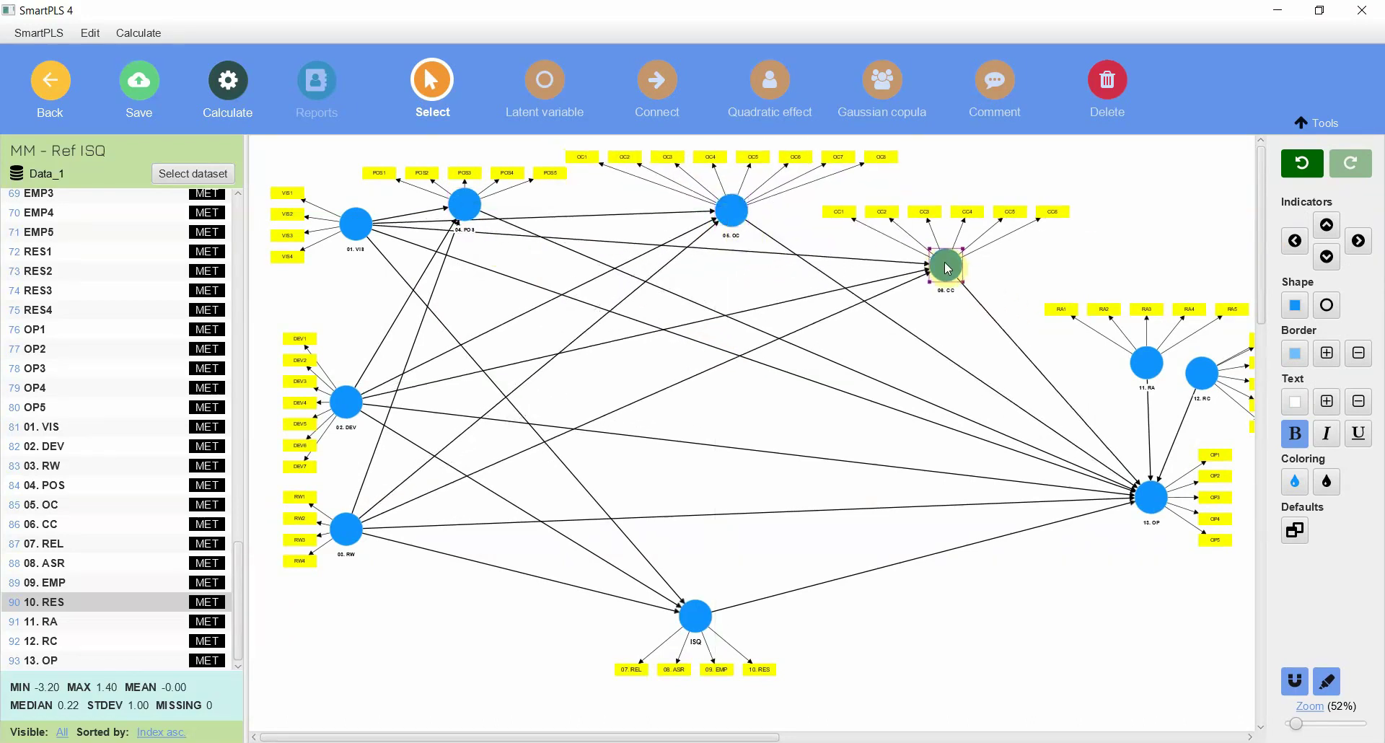
pyautogui.moveTo(1134, 352); pyautogui.dragTo(1087, 312)
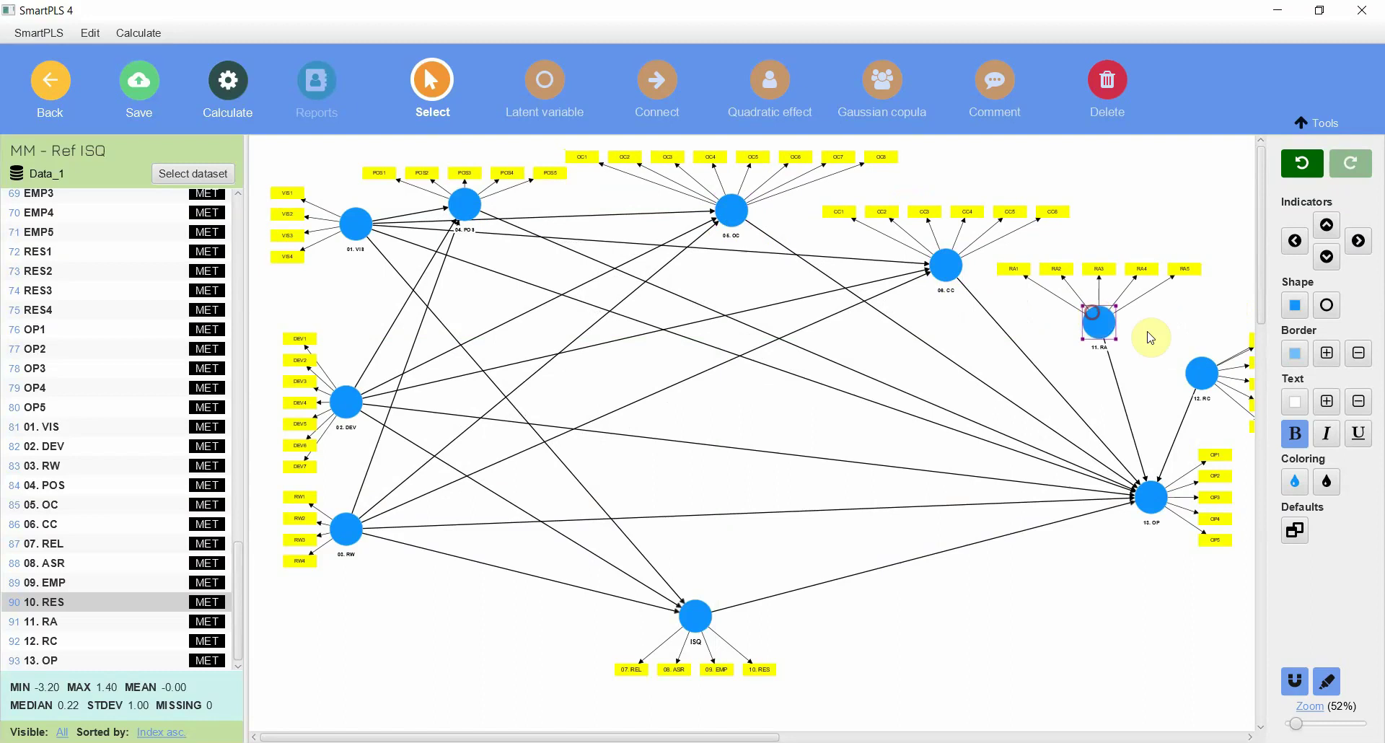
pyautogui.moveTo(1208, 379); pyautogui.dragTo(1163, 359)
pyautogui.moveTo(1159, 502); pyautogui.dragTo(950, 470)
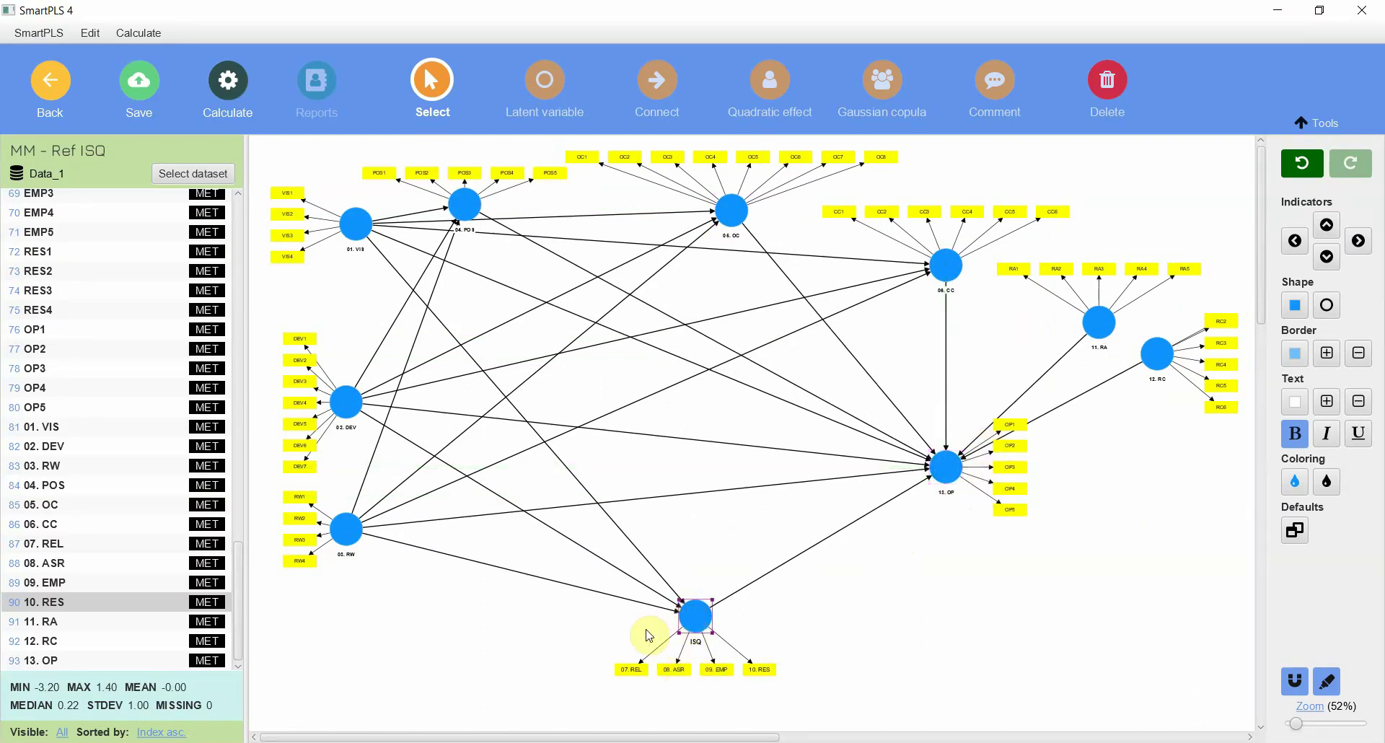
# - Run the PLS-SEM algorithm with its default settings and inspect ISQ in the graphical results, moving it slightly up
pyautogui.moveTo(558, 562); pyautogui.dragTo(847, 735)
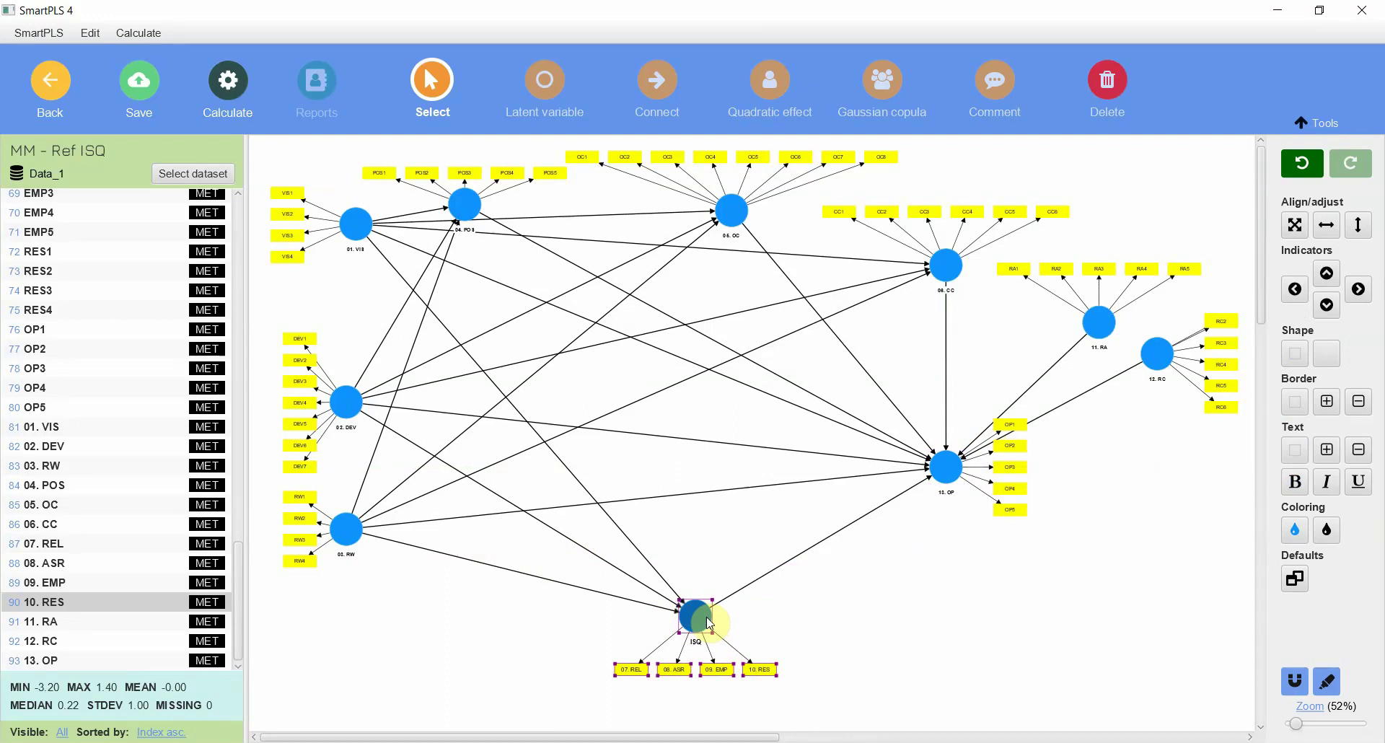
pyautogui.moveTo(531, 563); pyautogui.dragTo(926, 714)
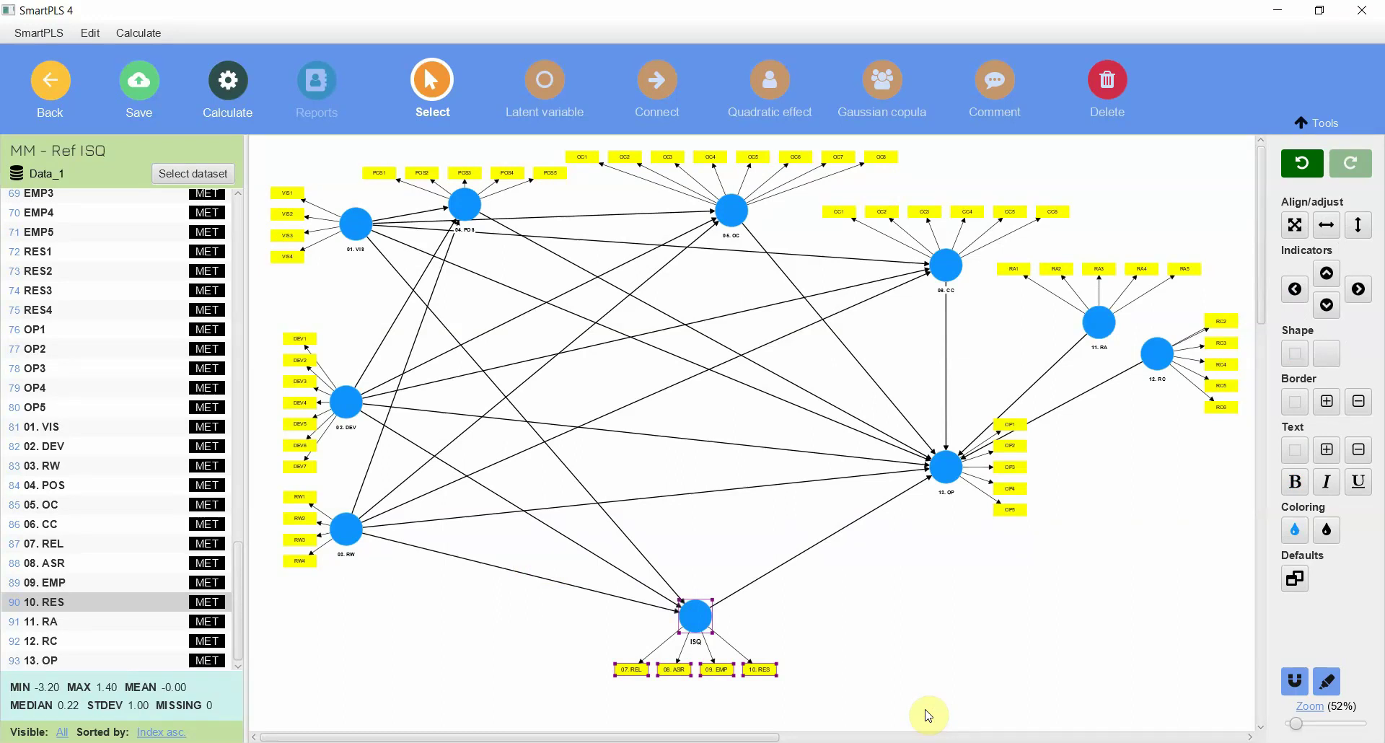
pyautogui.click(225, 88)
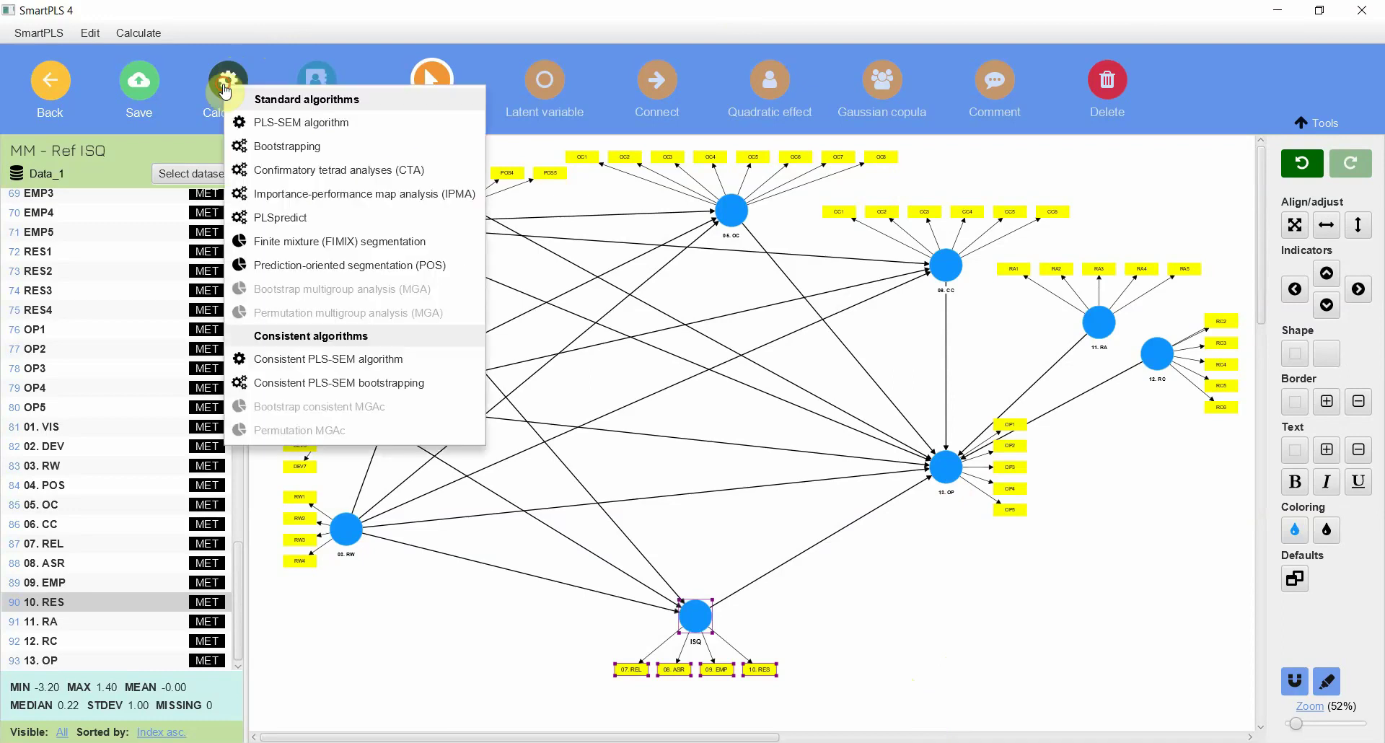
pyautogui.click(267, 122)
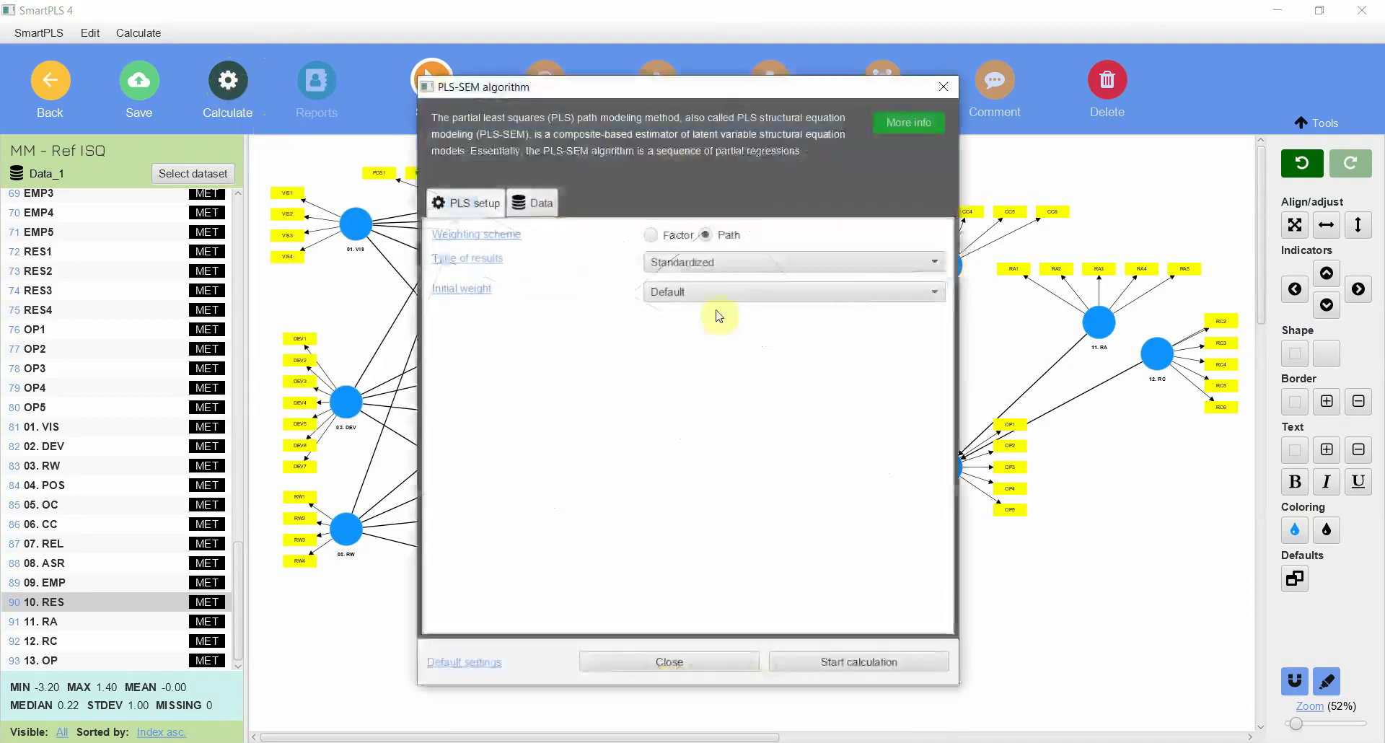
pyautogui.click(878, 661)
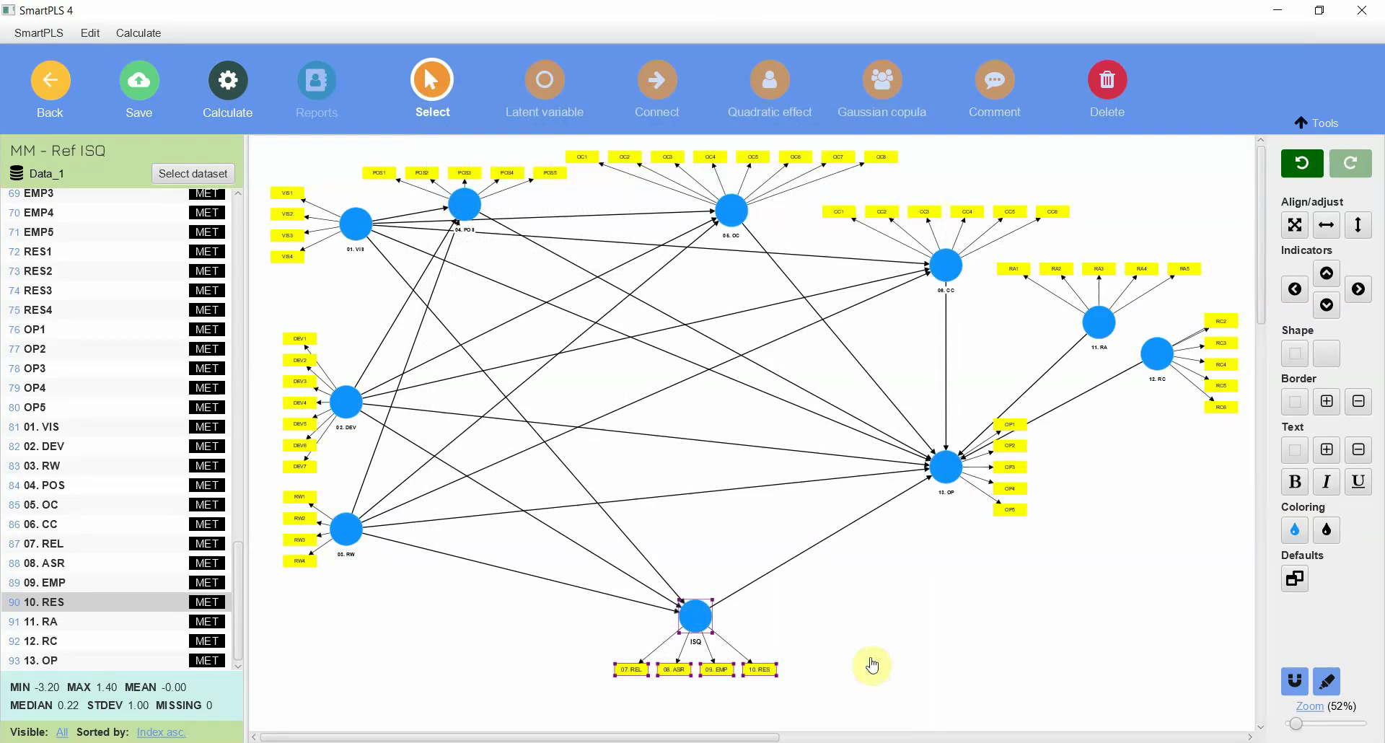
pyautogui.click(328, 90)
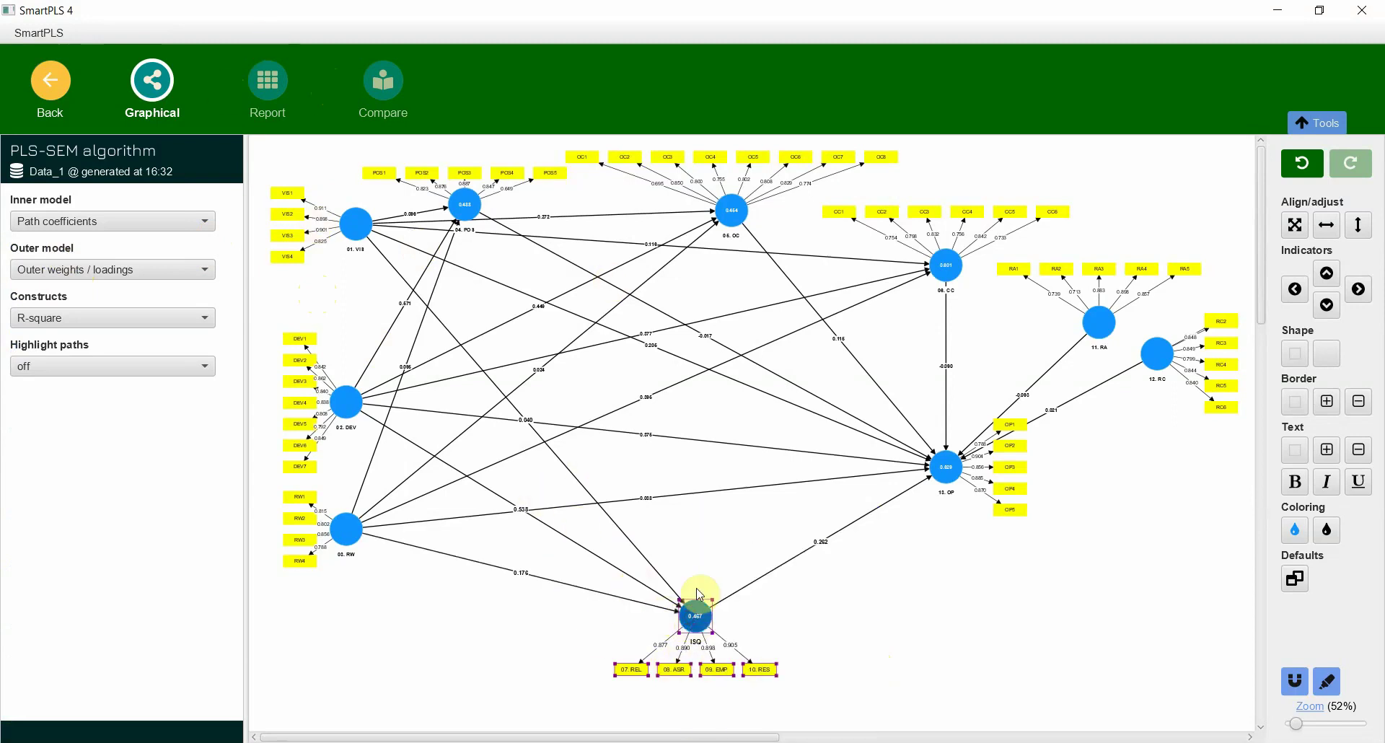
pyautogui.moveTo(691, 621); pyautogui.dragTo(713, 583)
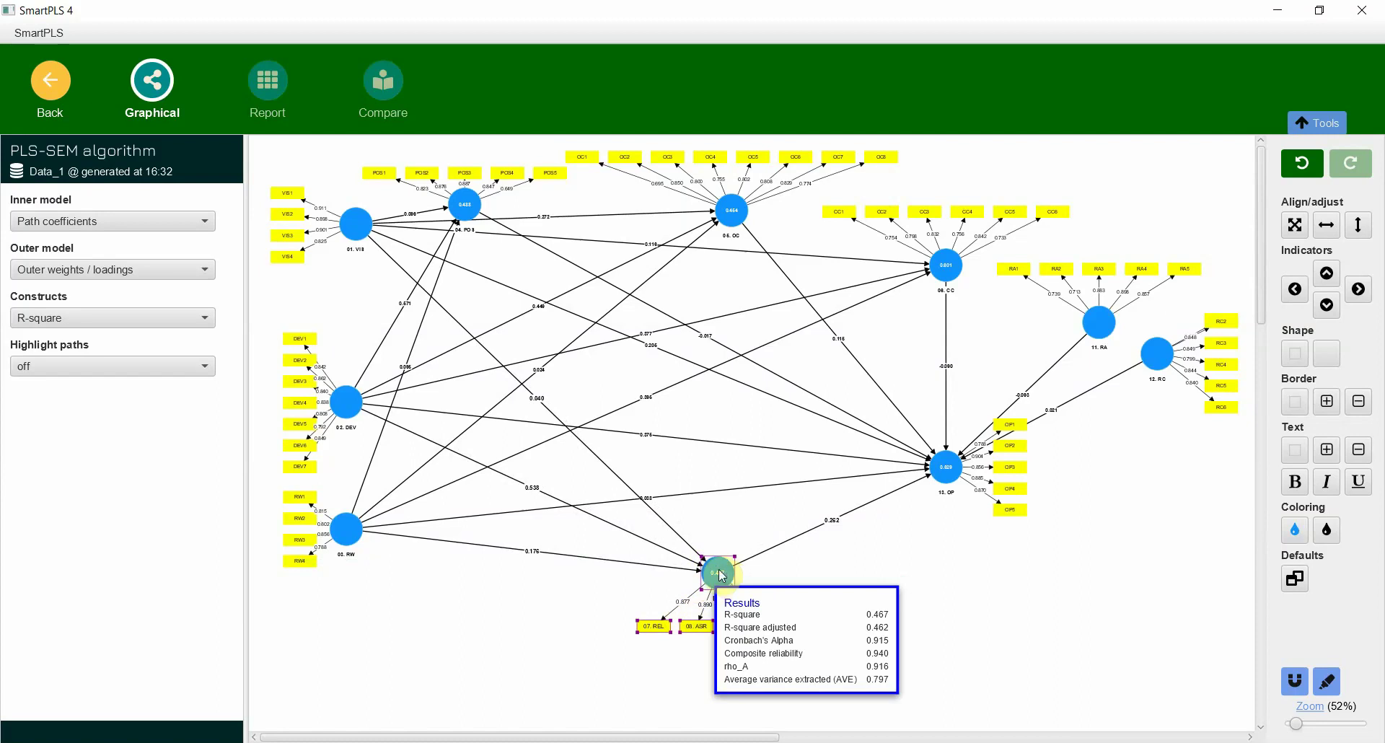
# - In the report, examine the outer loadings of 07. REL, 08. ASR, 09. EMP and 10. RES on ISQ at 115% zoom
pyautogui.click(292, 74)
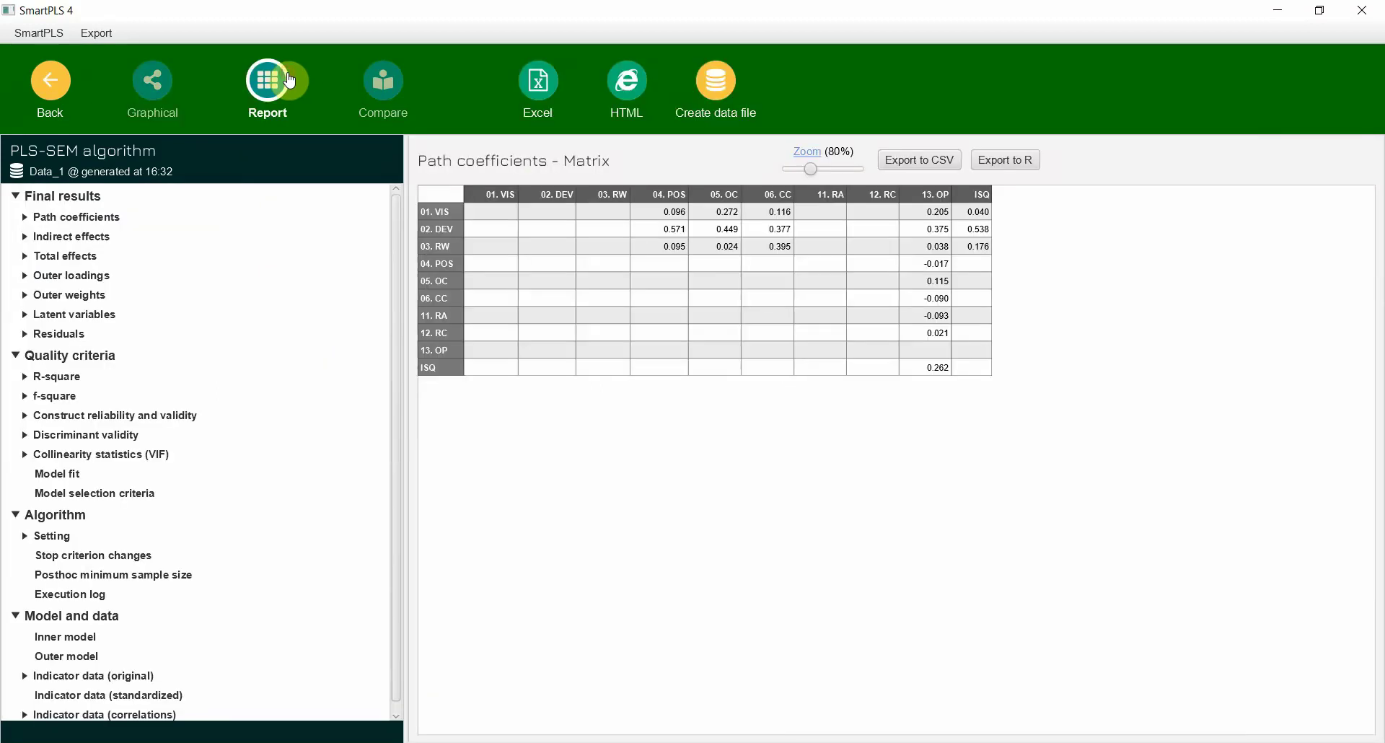
pyautogui.click(60, 279)
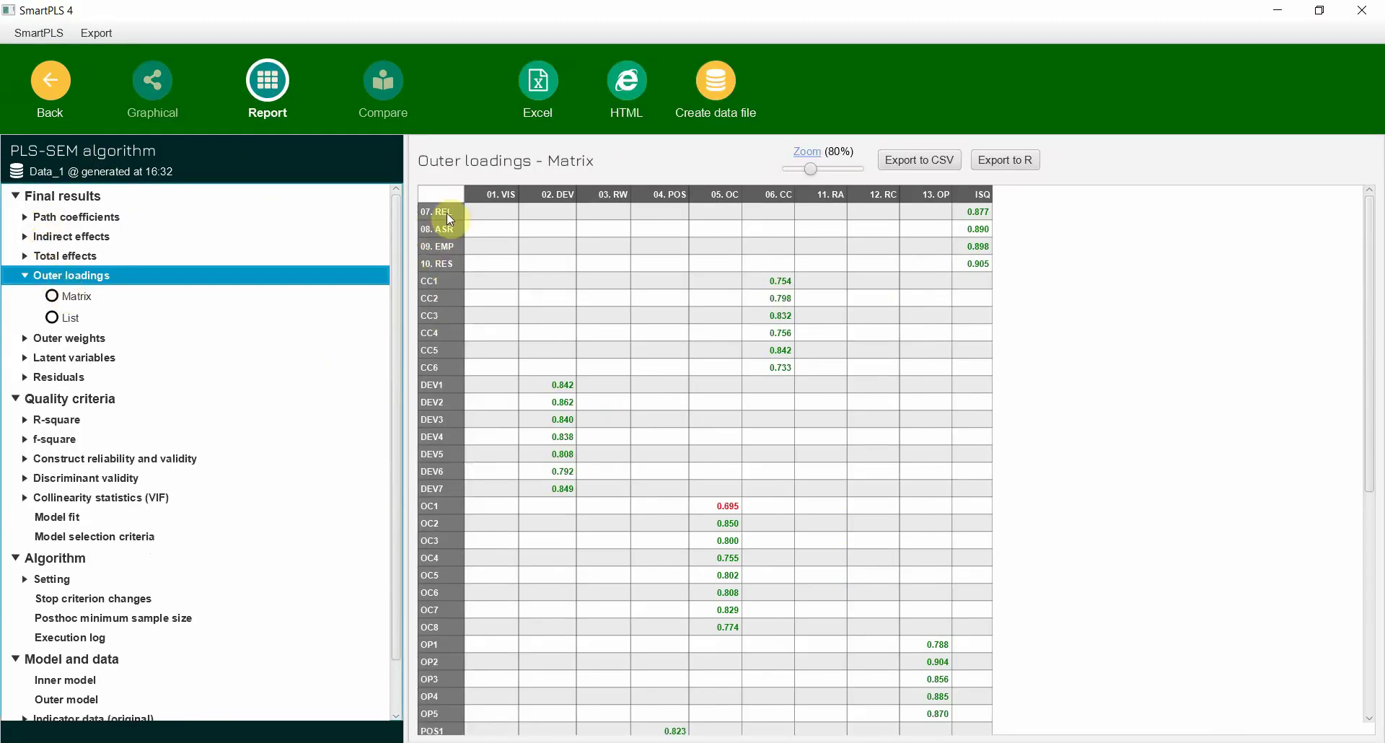
pyautogui.moveTo(442, 207); pyautogui.dragTo(979, 265)
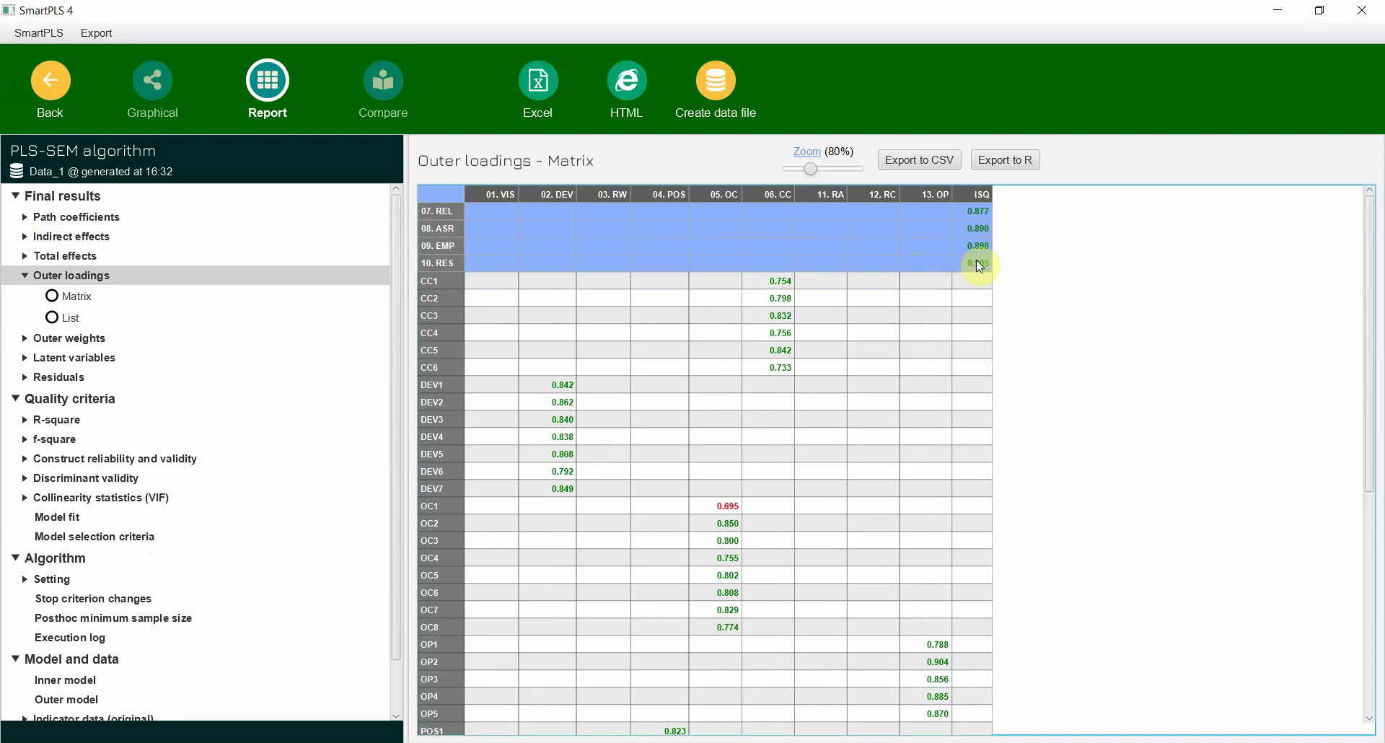
pyautogui.click(821, 171)
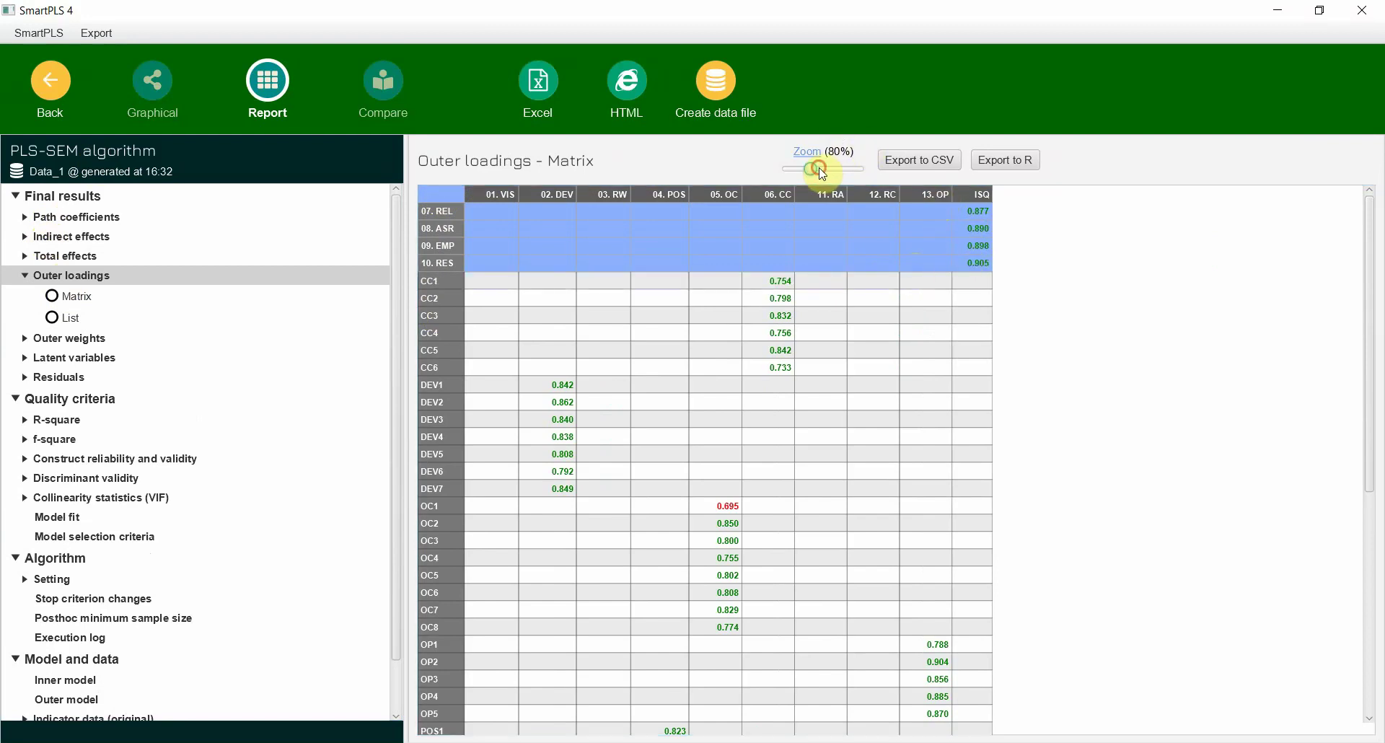
pyautogui.moveTo(826, 174); pyautogui.dragTo(828, 170)
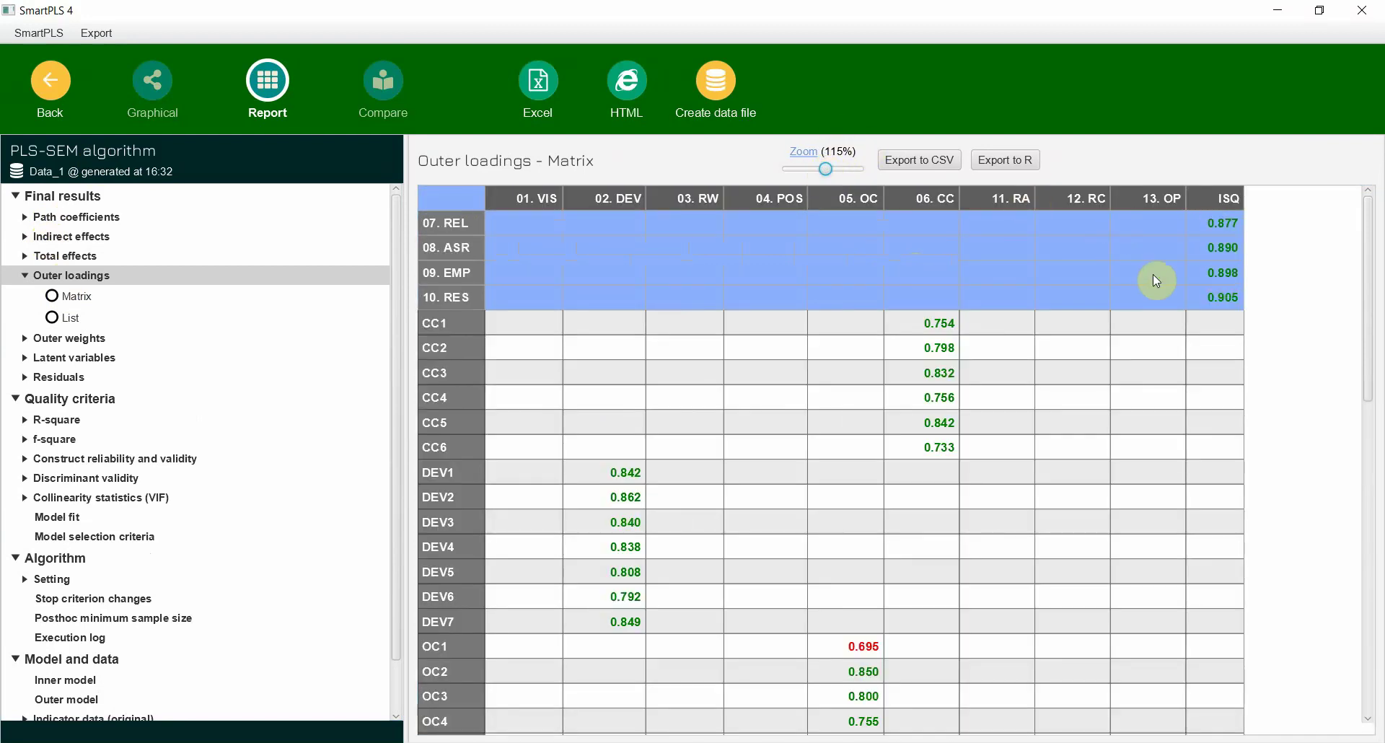
# - Review the construct reliability and validity overview, checking the average variance extracted and composite reliability of ISQ
pyautogui.click(66, 463)
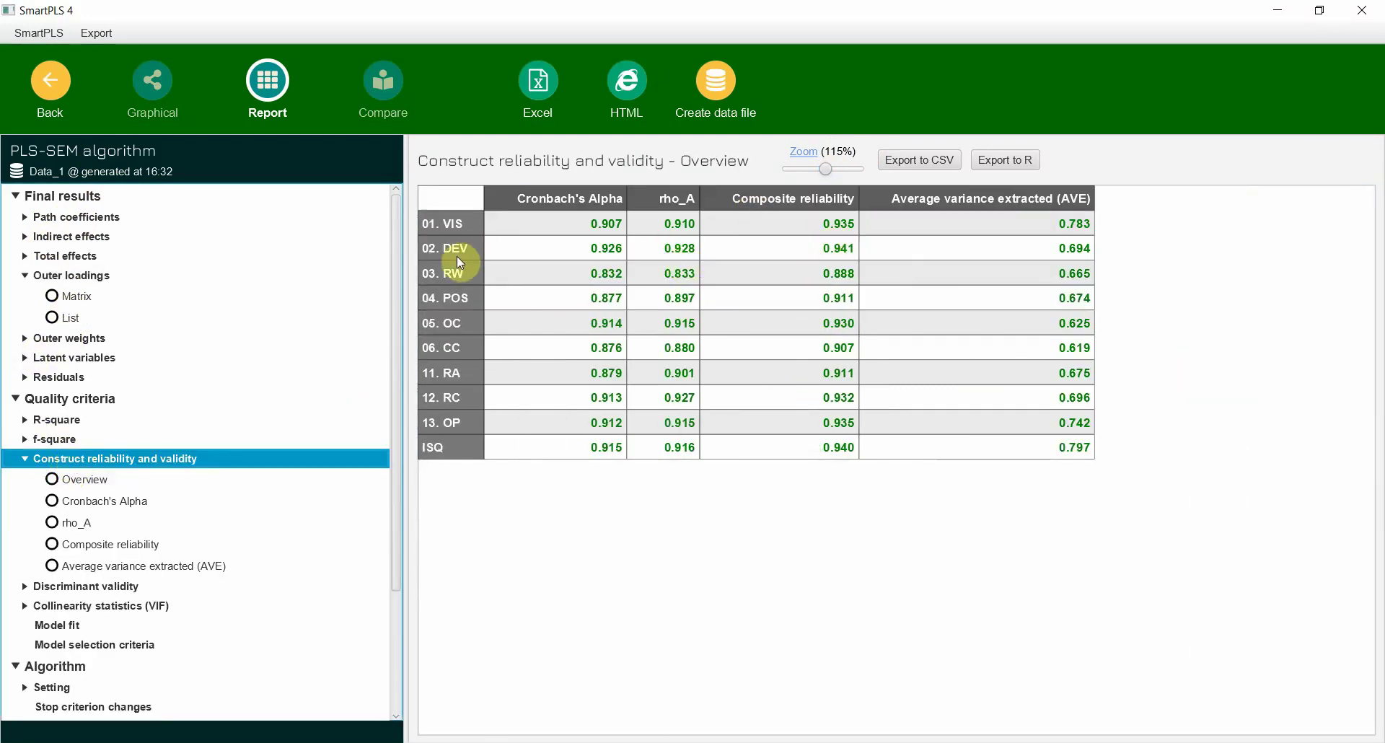
pyautogui.click(447, 229)
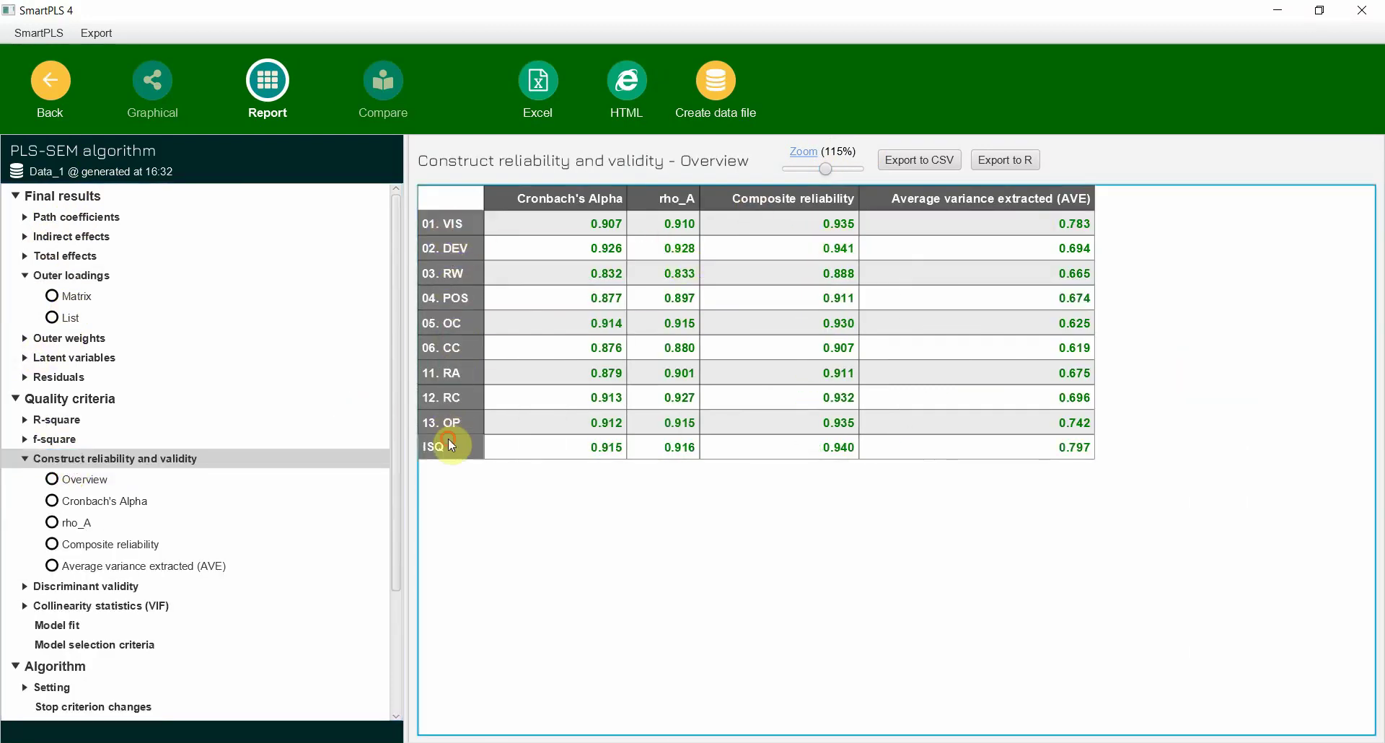
pyautogui.click(1014, 445)
pyautogui.click(824, 448)
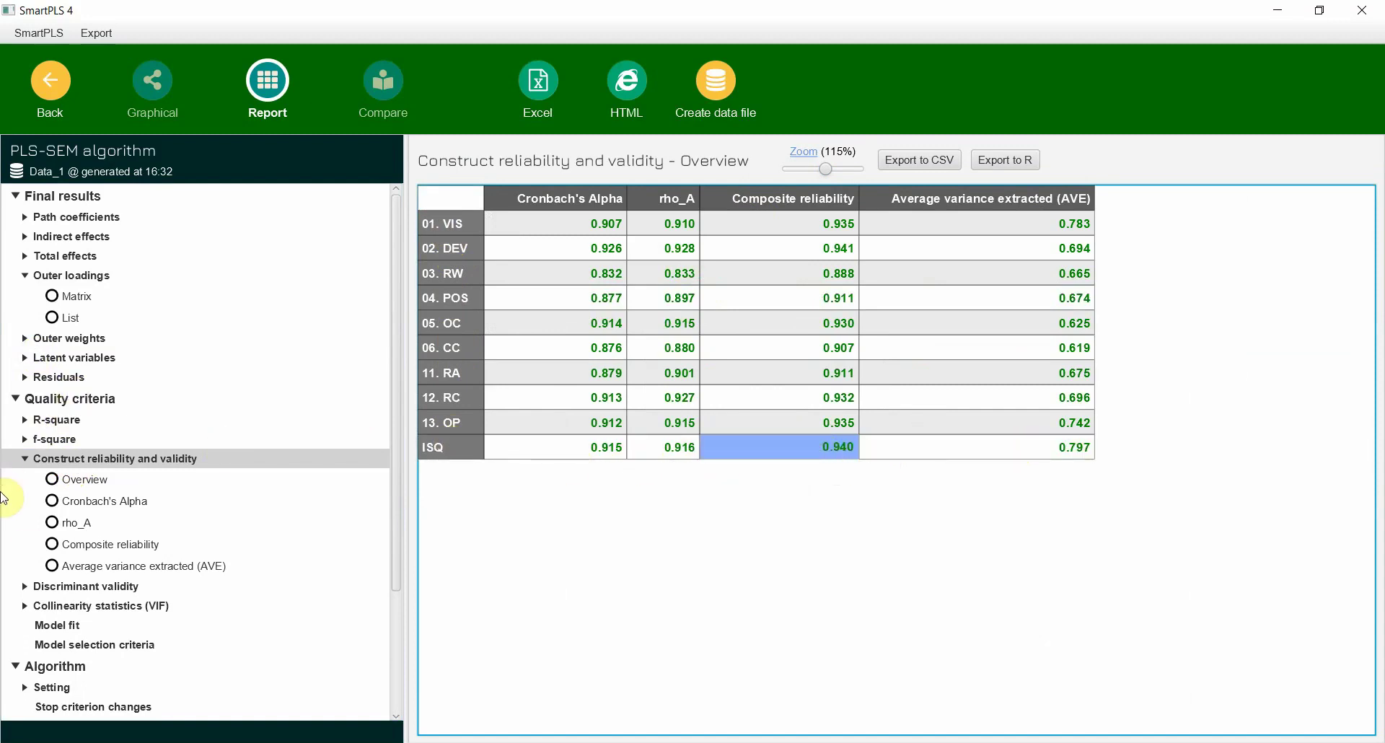
# - Check discriminant validity through the HTMT matrix and the Fornell-Larcker criterion, comparing the ISQ diagonal value with the rest of its row
pyautogui.click(25, 585)
pyautogui.click(116, 615)
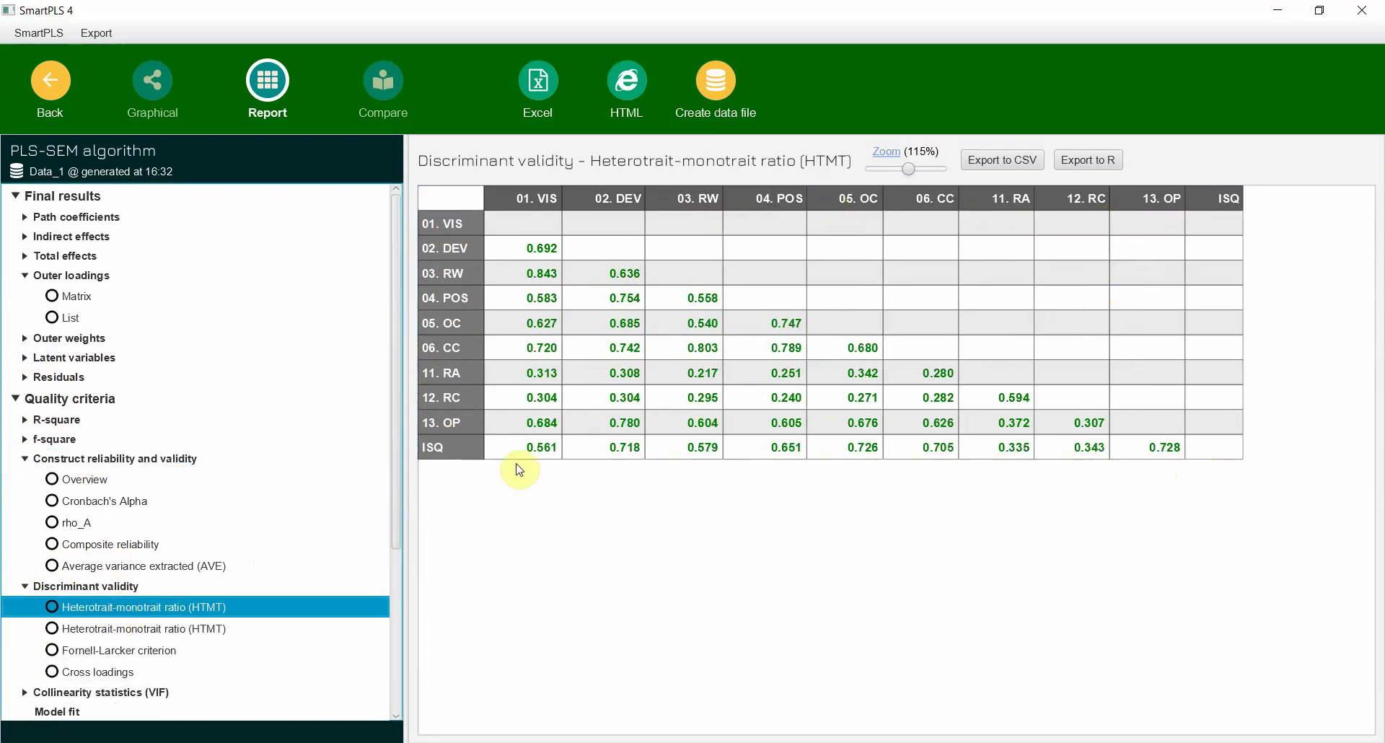
pyautogui.click(150, 650)
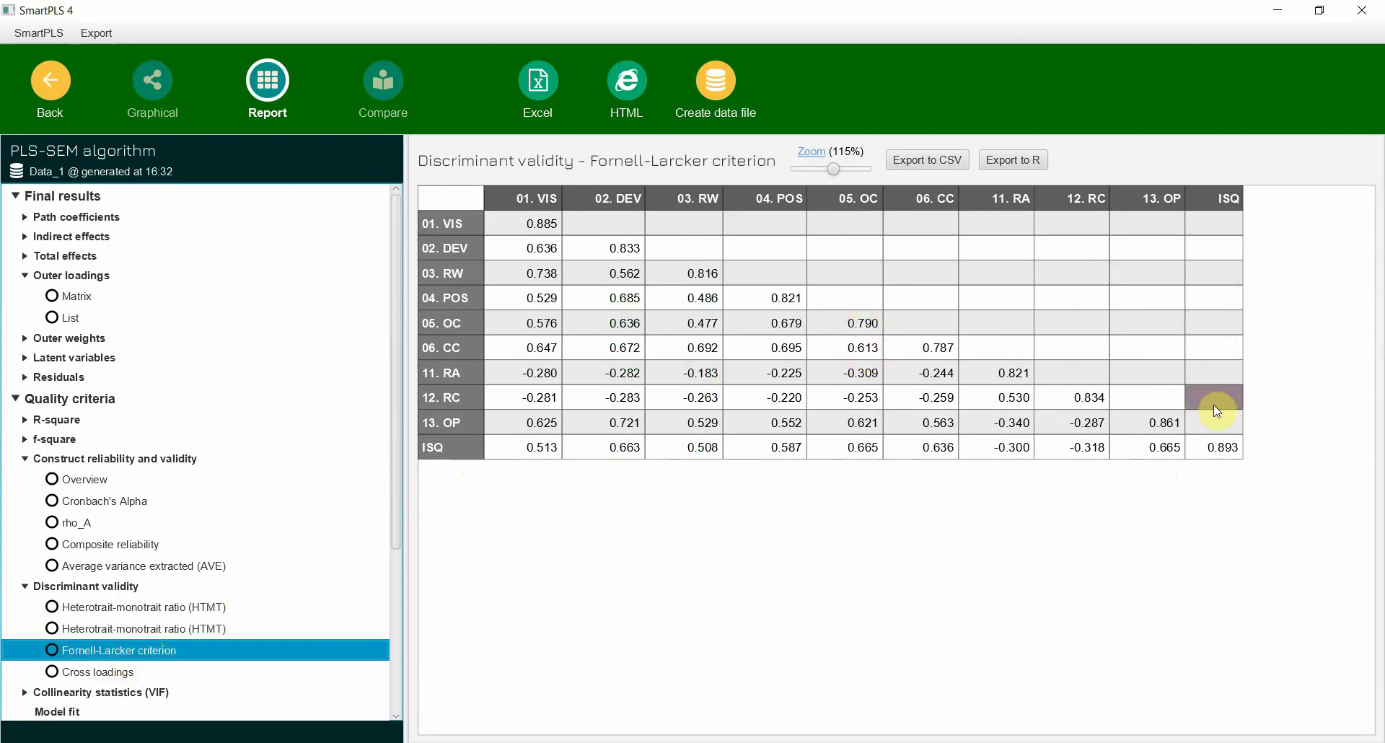
pyautogui.moveTo(1172, 447); pyautogui.dragTo(555, 440)
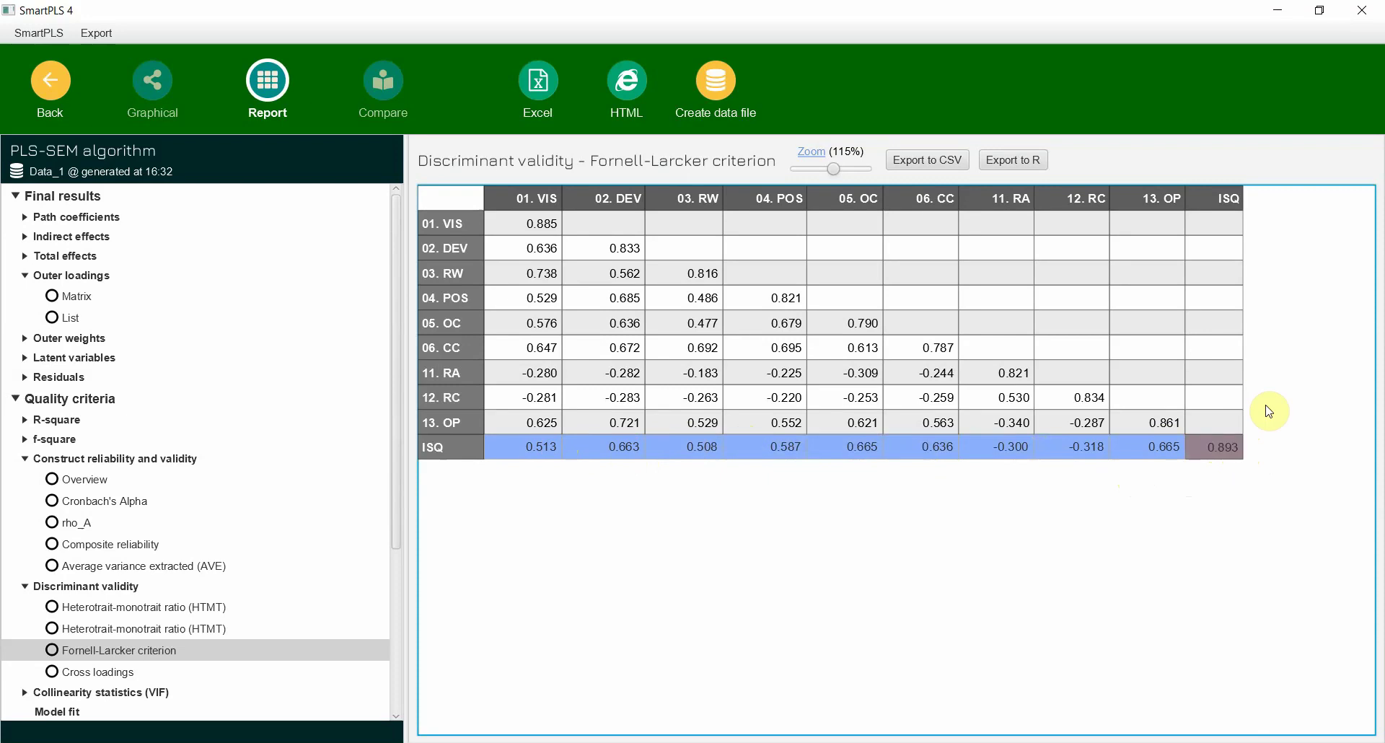
pyautogui.click(1216, 448)
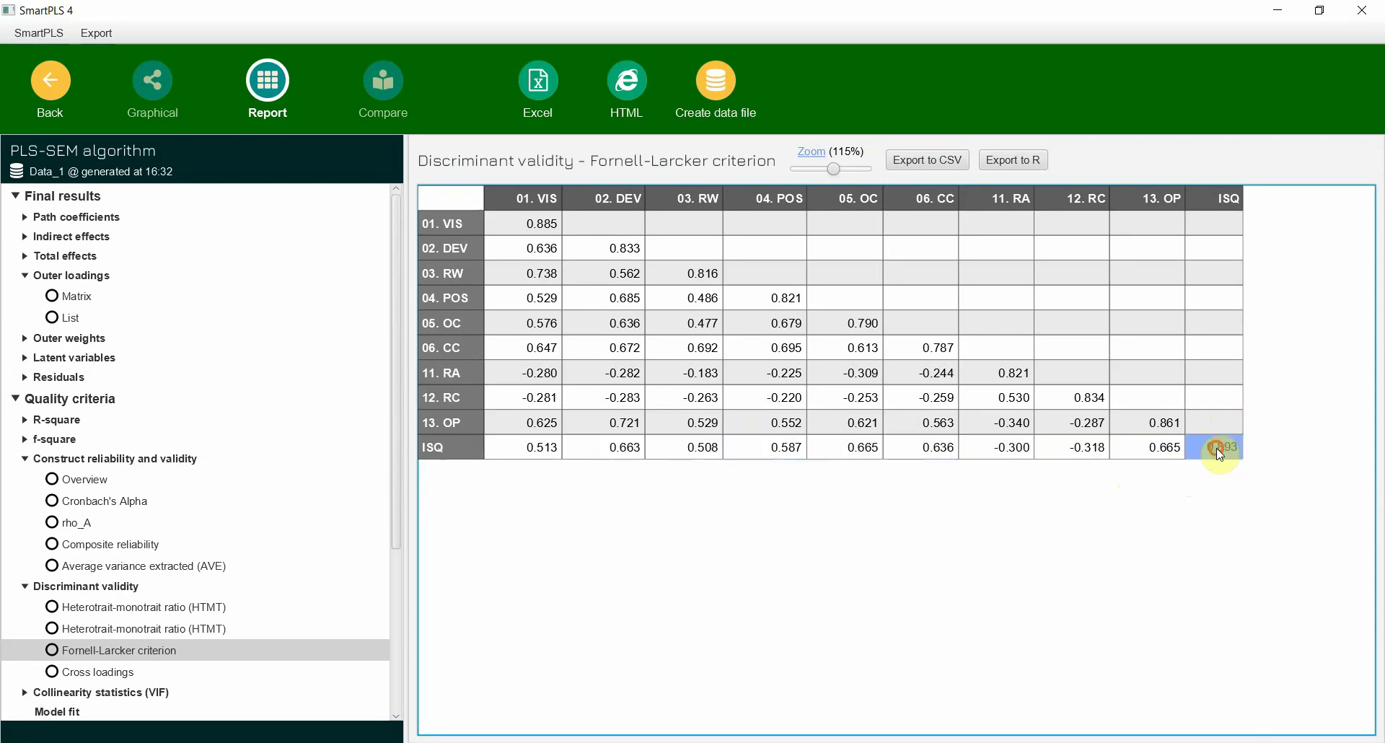
pyautogui.moveTo(1175, 447); pyautogui.dragTo(504, 454)
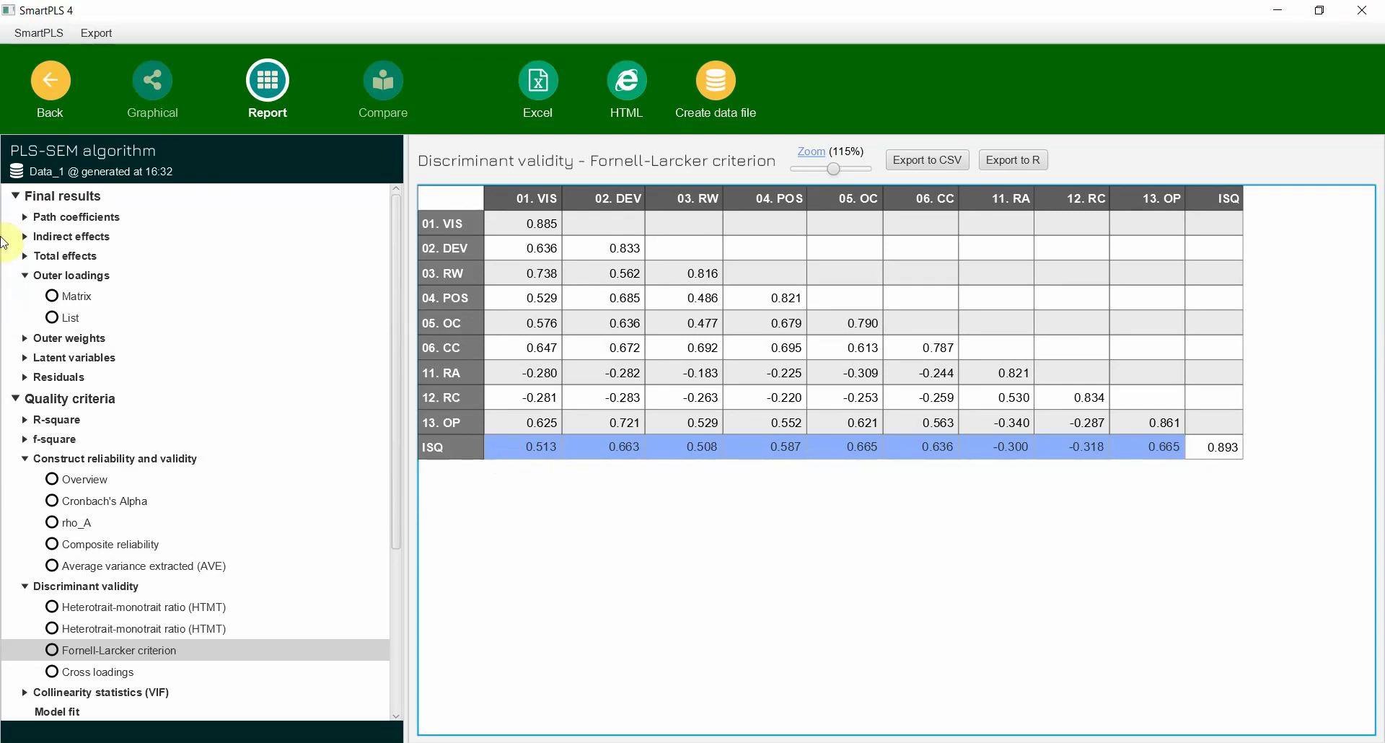
# - Return to the outer loadings matrix in the report
pyautogui.click(50, 279)
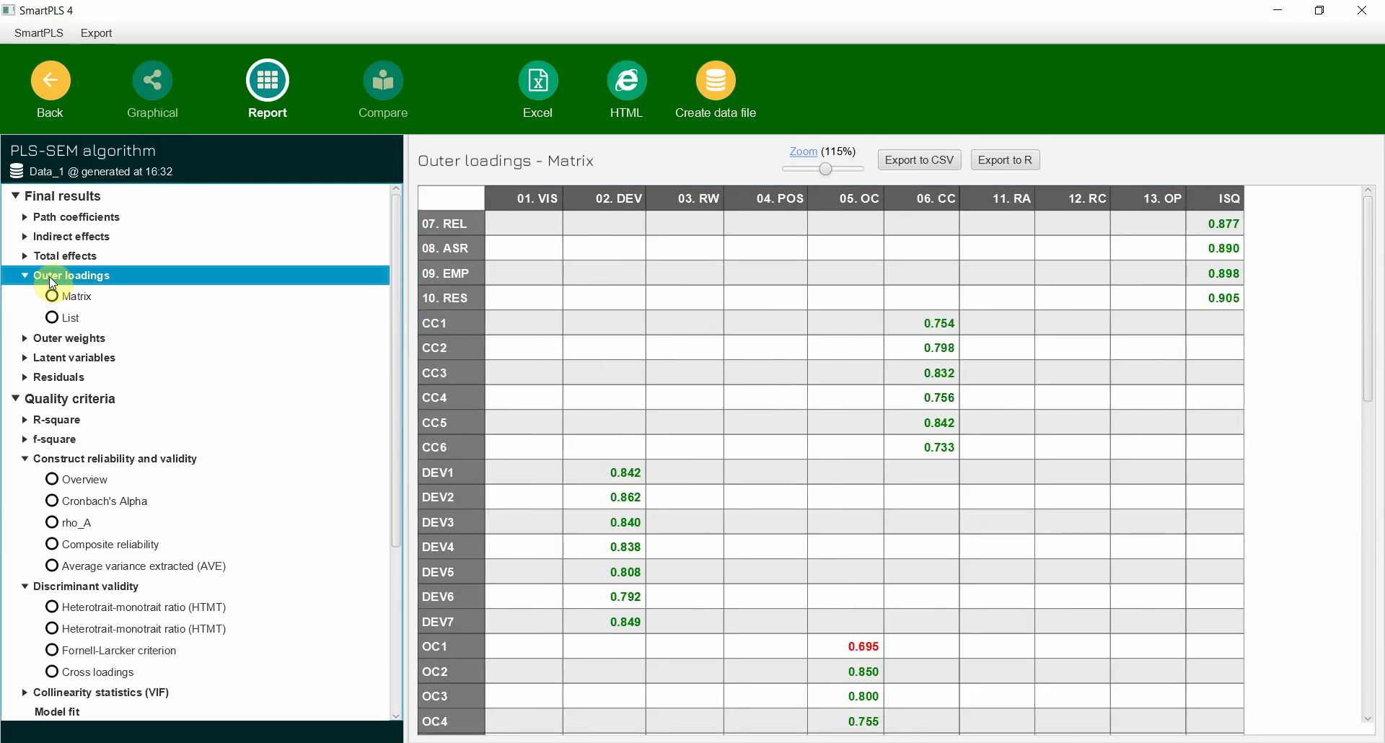